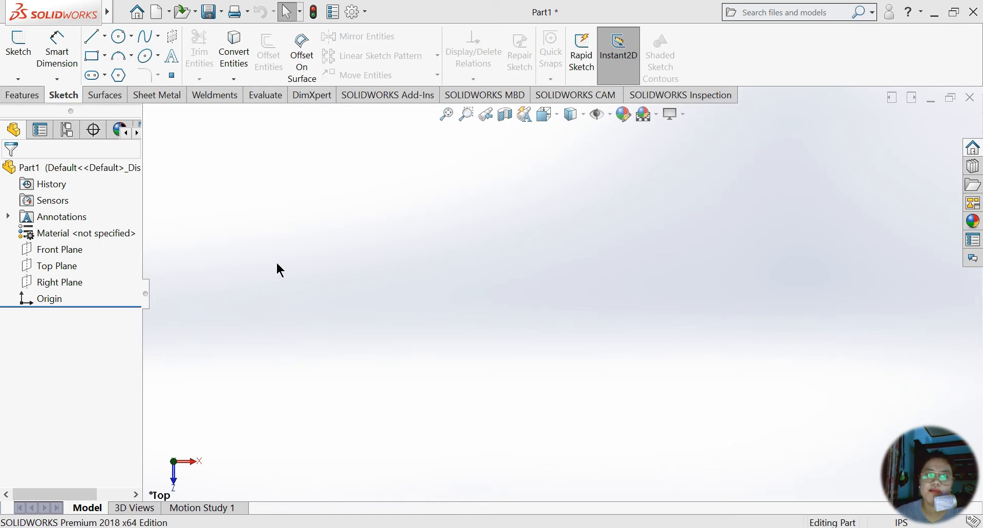
Set the view orientation to Front and start a center-point circle sketch on the Front Plane.
{"action": "key", "text": "space"}
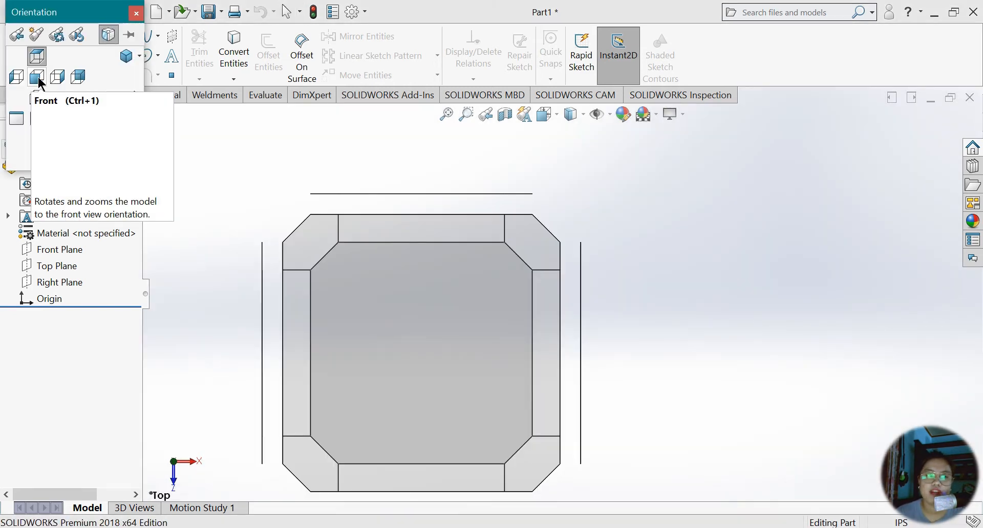
{"action": "left_click", "coordinate": [37, 77]}
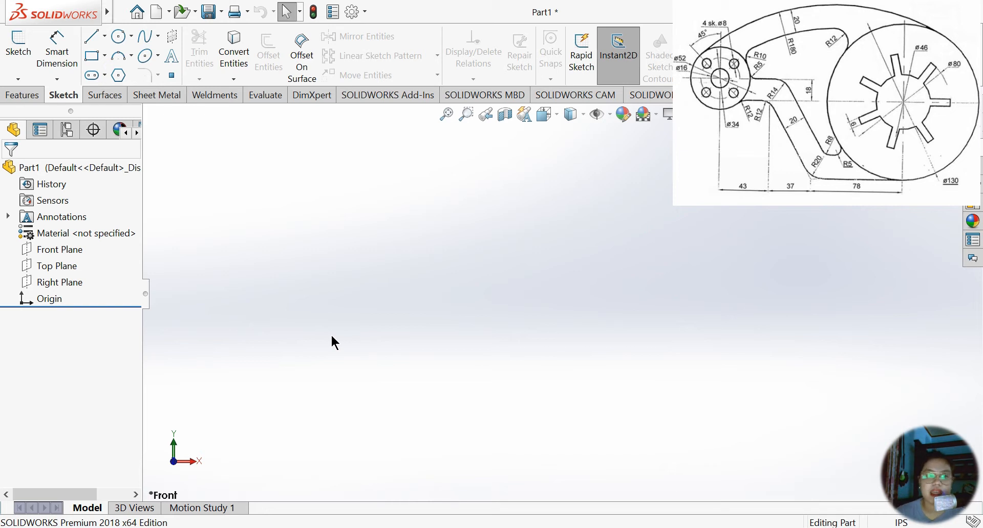
{"action": "left_click", "coordinate": [132, 36]}
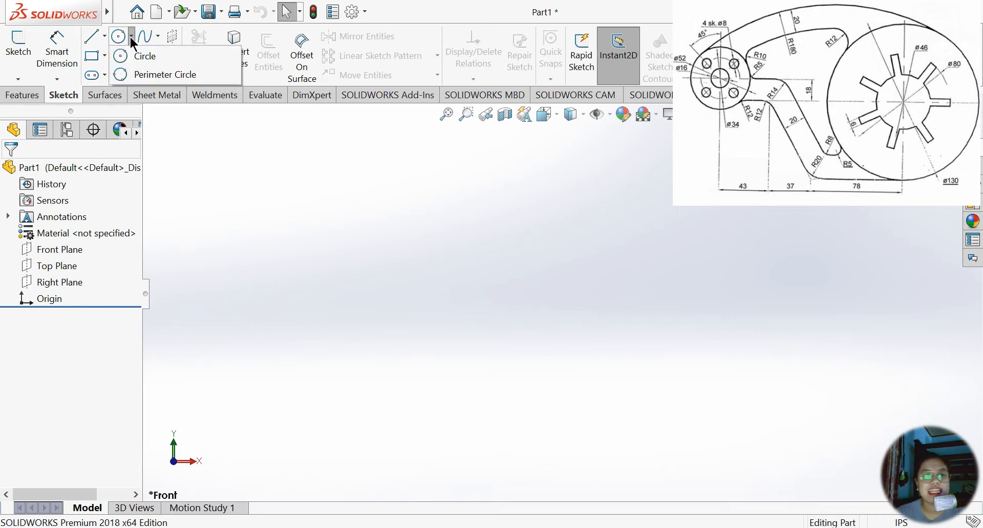
{"action": "left_click", "coordinate": [139, 59]}
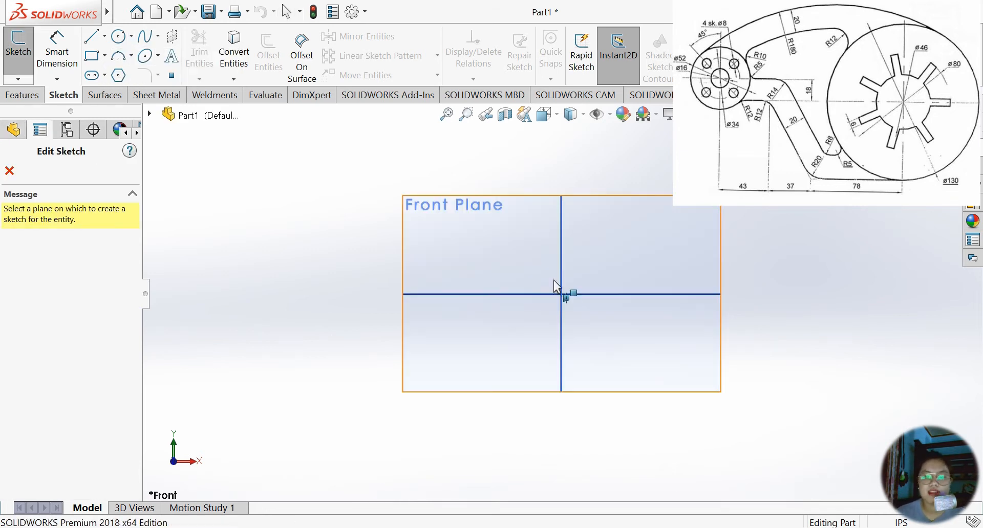
{"action": "left_click", "coordinate": [565, 295]}
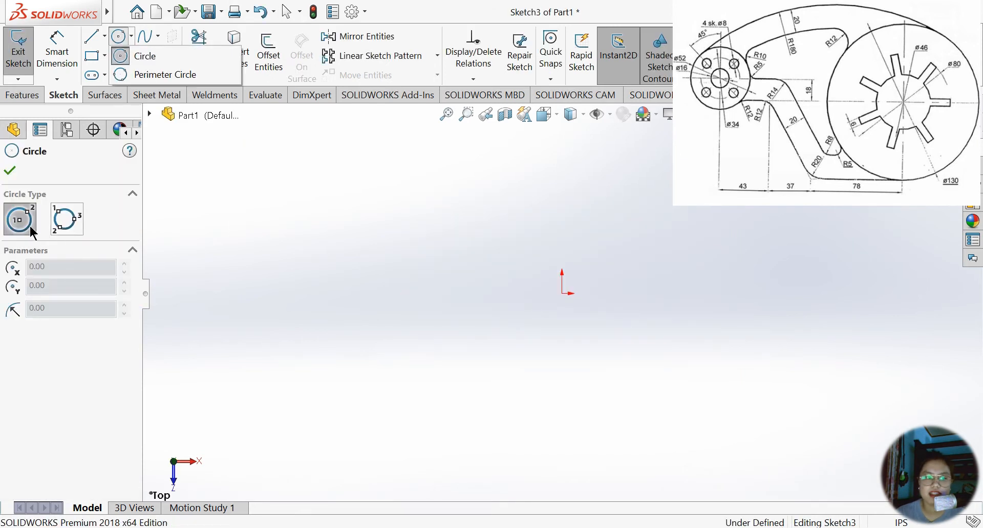
Sketch three concentric circles centred on the origin with radii of about 3.94, 2.5 and 1.3 in.
{"action": "left_click", "coordinate": [564, 293]}
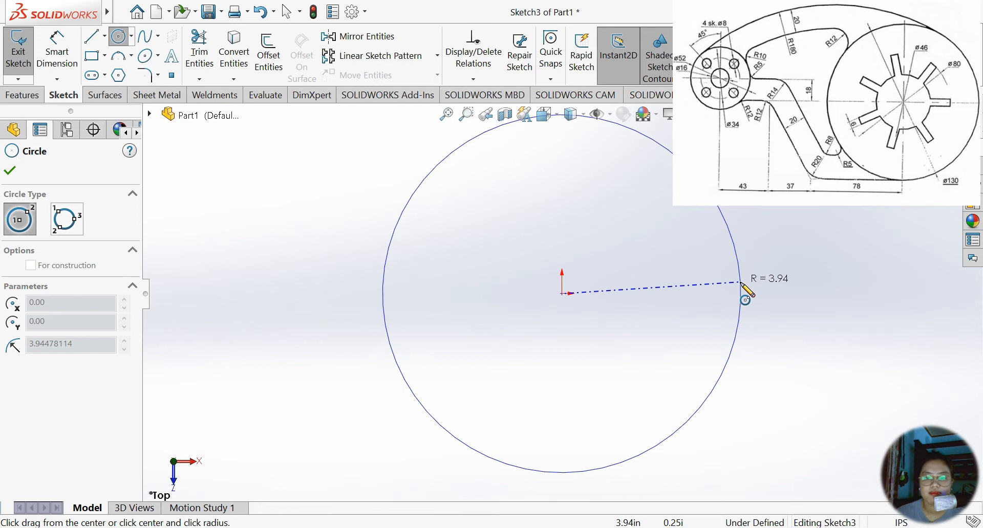
{"action": "left_click", "coordinate": [740, 282]}
{"action": "left_click", "coordinate": [561, 294]}
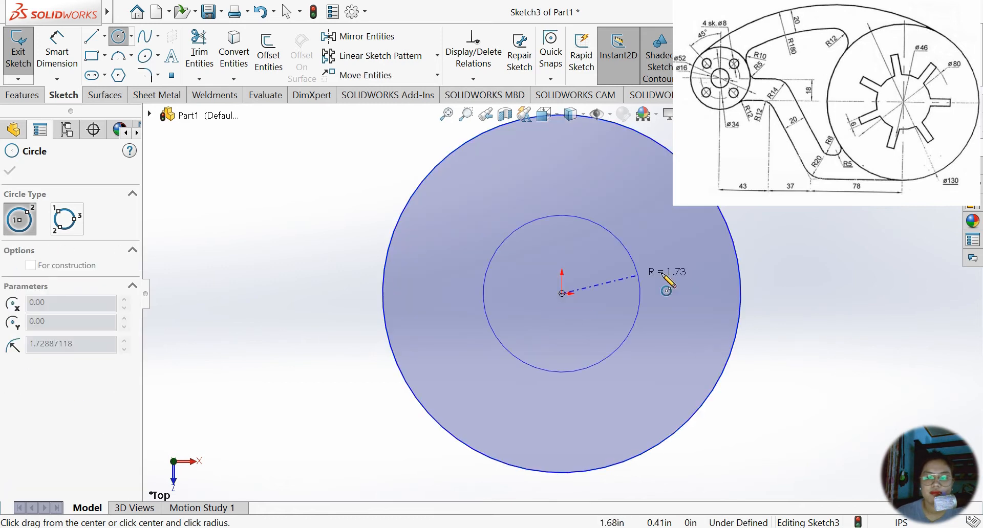
{"action": "left_click", "coordinate": [672, 281]}
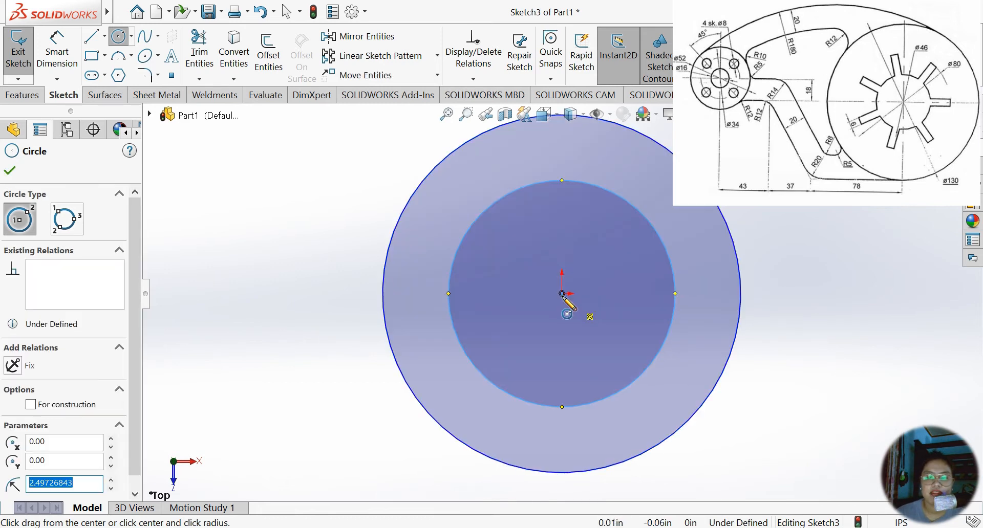
{"action": "left_click", "coordinate": [562, 293]}
{"action": "left_click", "coordinate": [621, 291]}
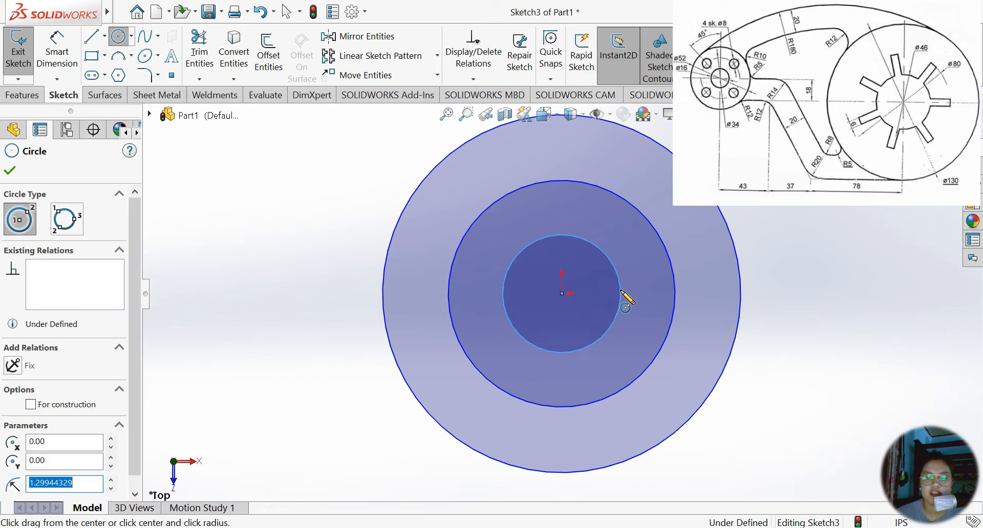
{"action": "scroll", "coordinate": [660, 364], "scroll_direction": "up", "scroll_amount": 1}
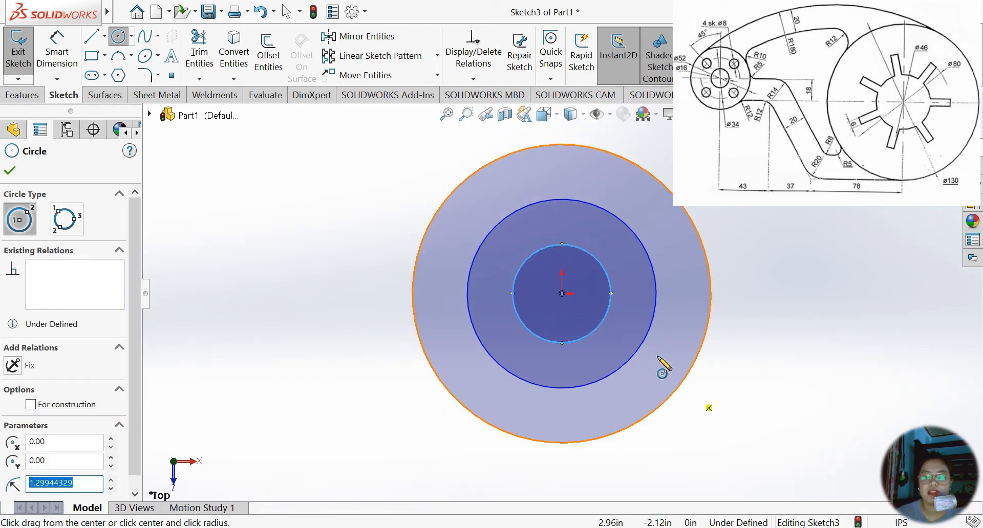
{"action": "key", "text": "Escape"}
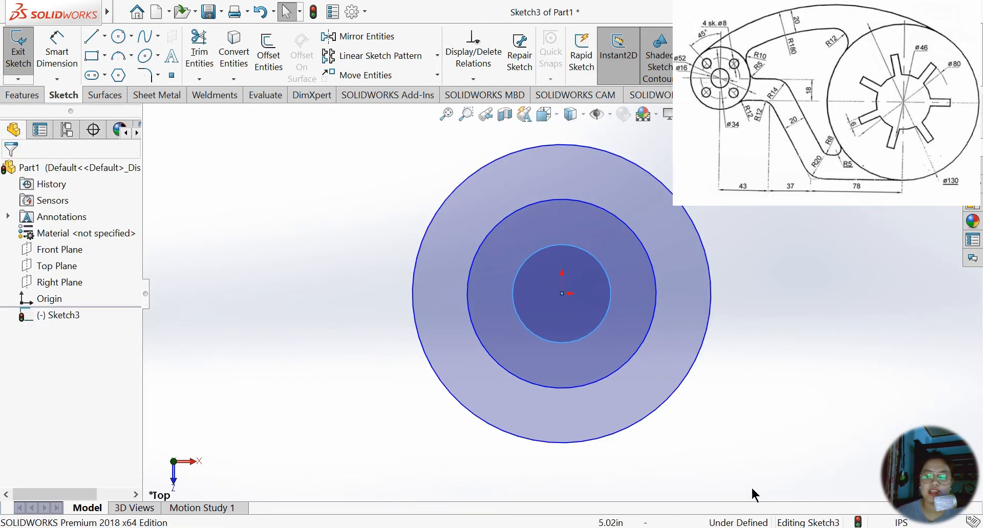
Dimension the outermost circle with a diameter of 130 in.
{"action": "left_click", "coordinate": [74, 53]}
{"action": "left_click", "coordinate": [564, 146]}
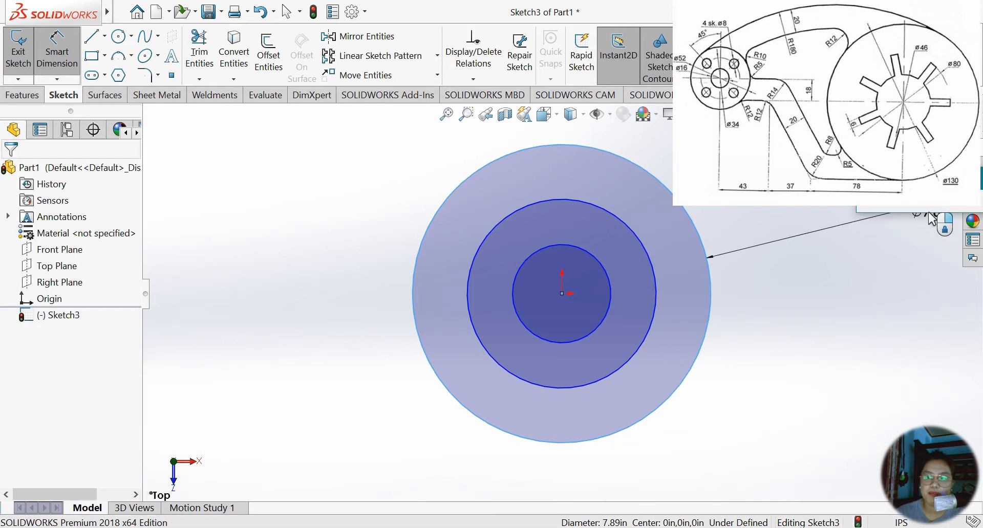
{"action": "left_click", "coordinate": [931, 219]}
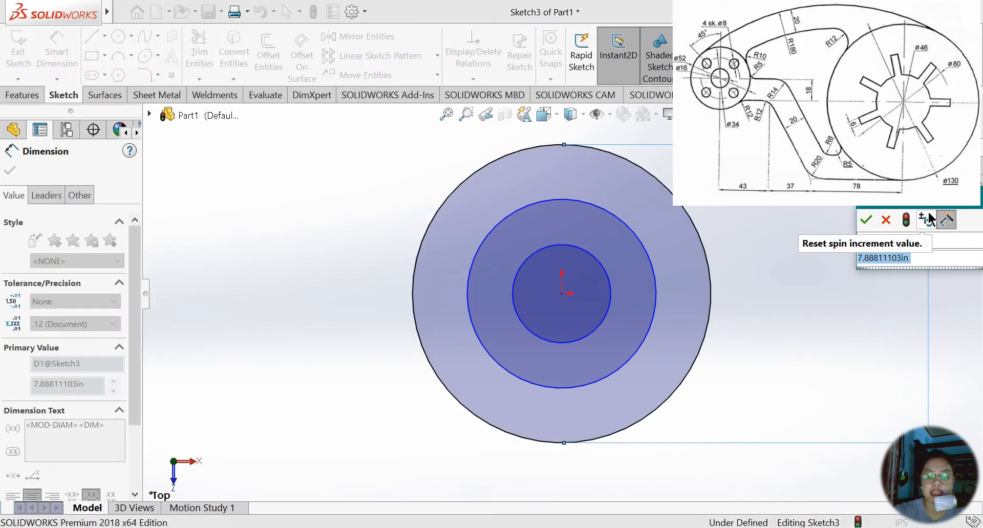
{"action": "type", "text": "1"}
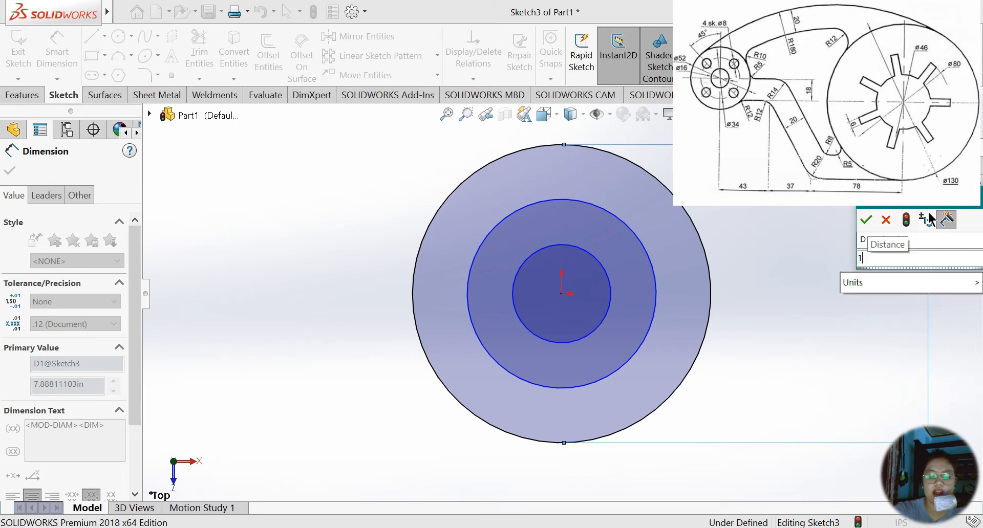
{"action": "type", "text": "30"}
{"action": "key", "text": "Return"}
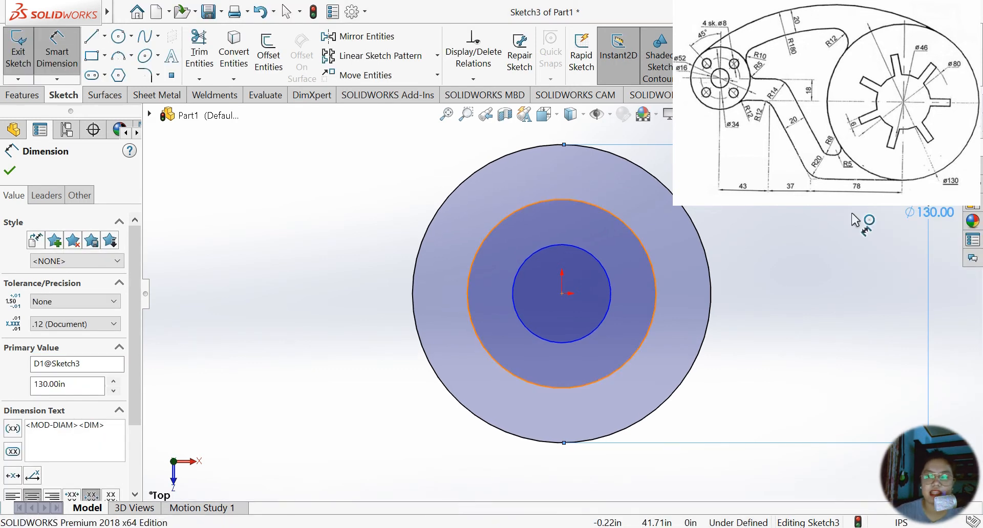
Dimension the middle circle with a diameter of 80 in.
{"action": "left_click", "coordinate": [563, 200]}
{"action": "left_click", "coordinate": [893, 220]}
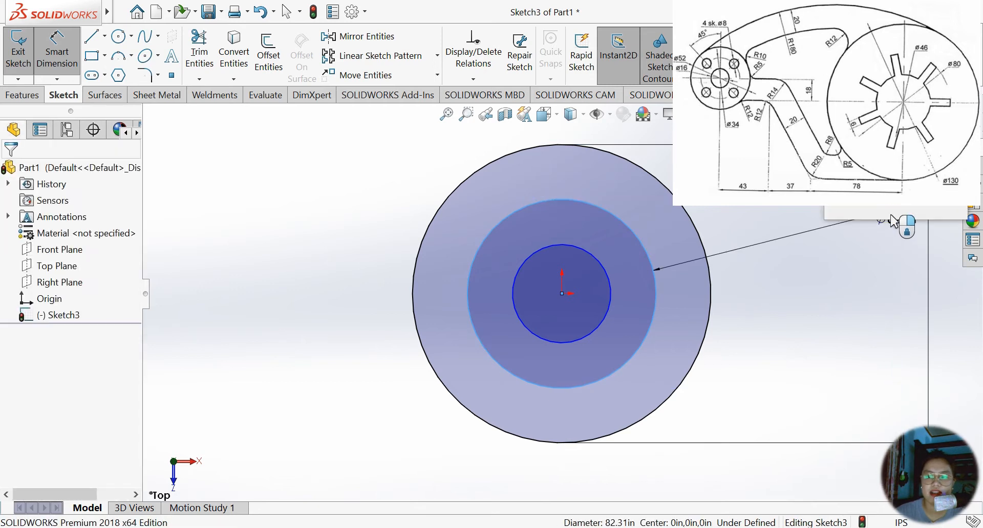
{"action": "type", "text": "80"}
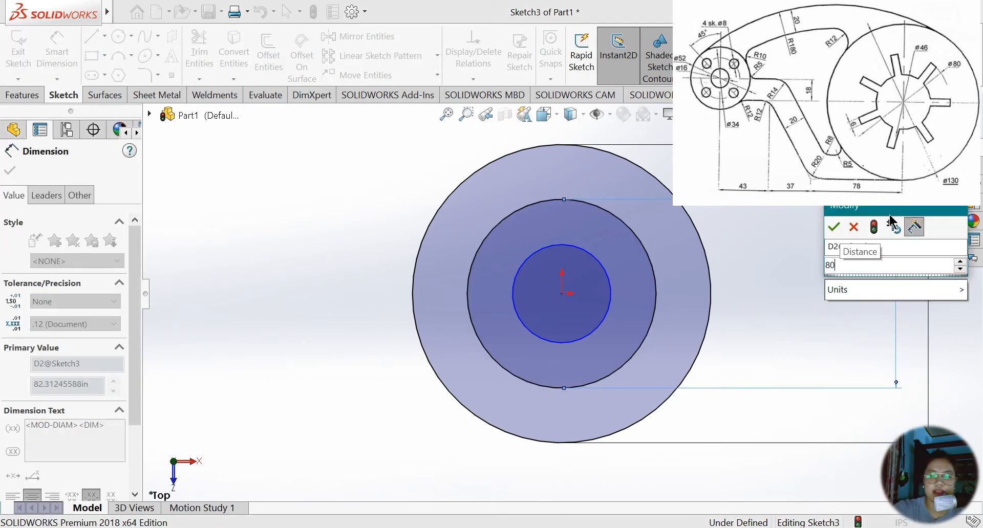
{"action": "key", "text": "Return"}
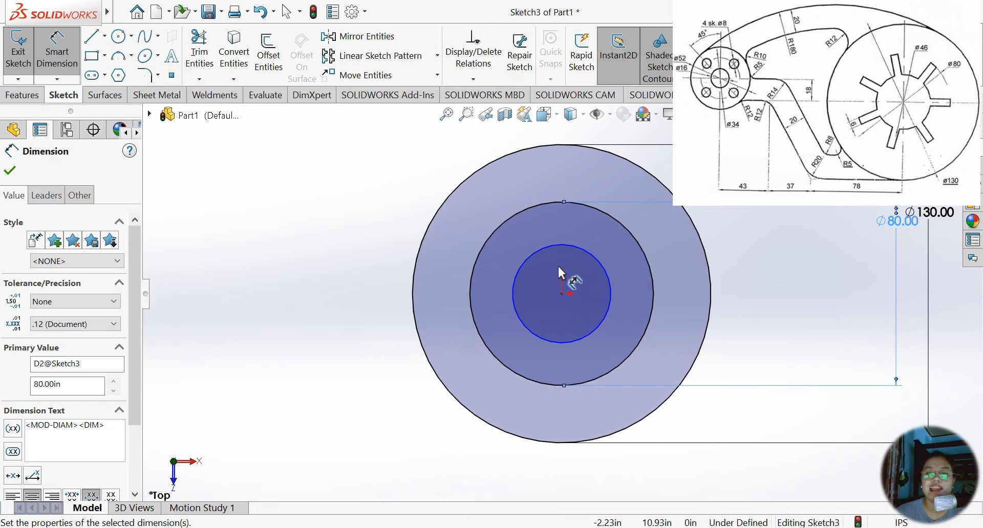
Dimension the innermost circle with a diameter of 46 in and finish dimensioning.
{"action": "left_click", "coordinate": [558, 265]}
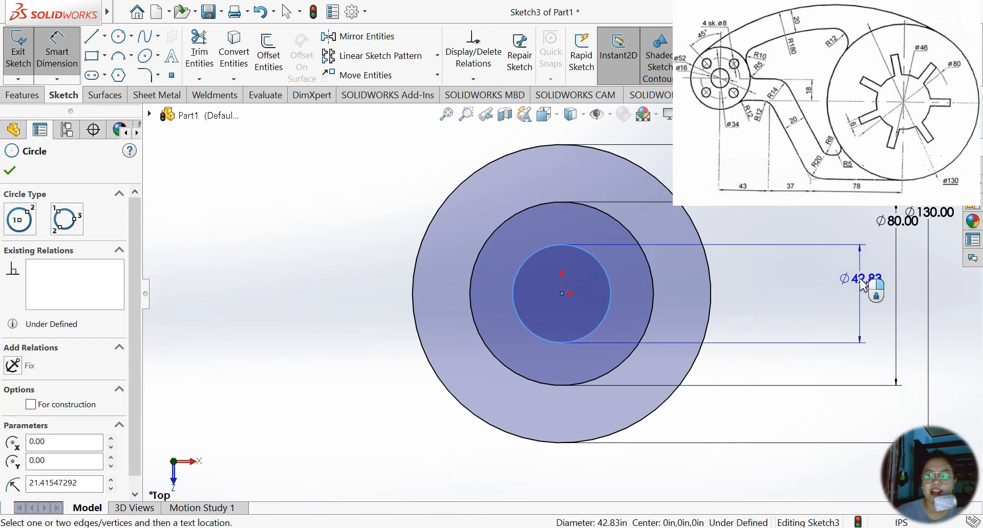
{"action": "left_click", "coordinate": [862, 285]}
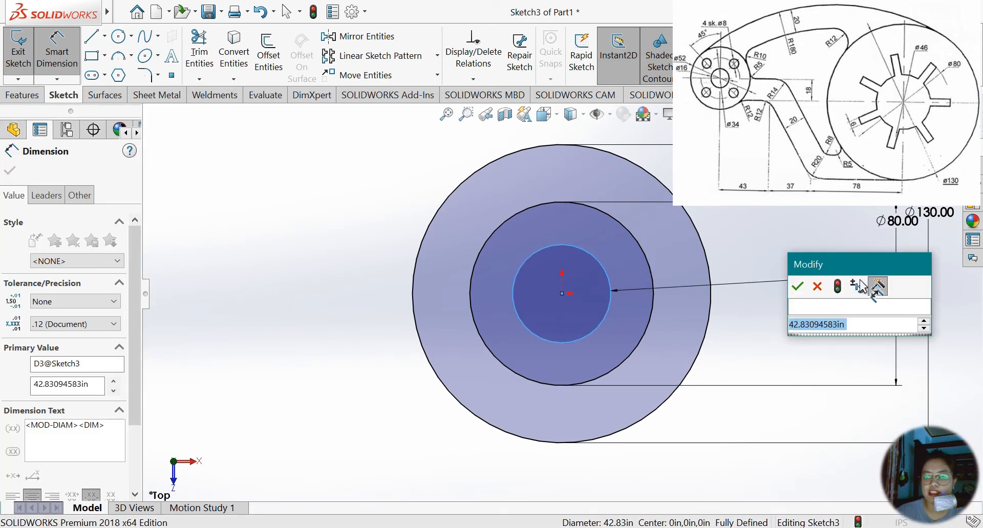
{"action": "type", "text": "46"}
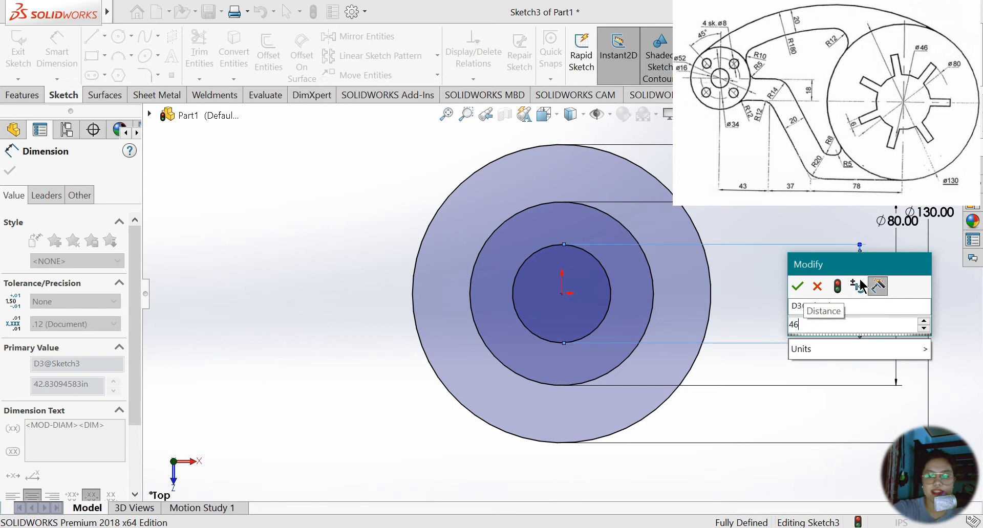
{"action": "key", "text": "Return"}
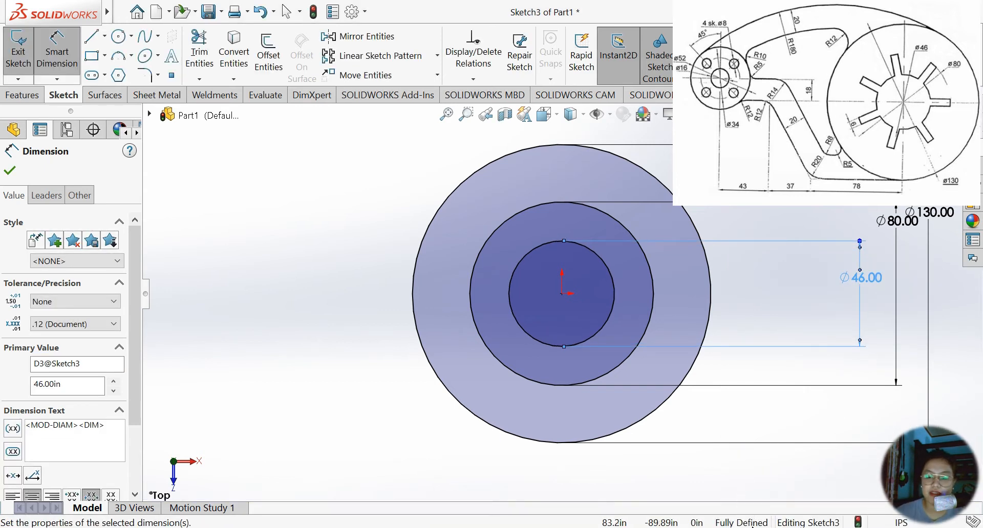
{"action": "left_click", "coordinate": [10, 172]}
Draw a horizontal line from the origin to the right-hand side of the 80 in circle.
{"action": "left_click", "coordinate": [91, 36]}
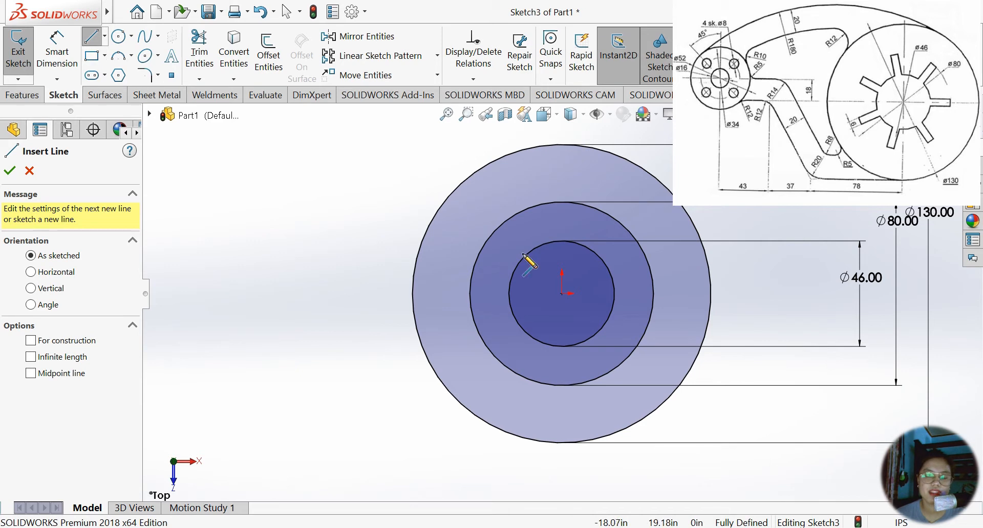
{"action": "left_click", "coordinate": [562, 294]}
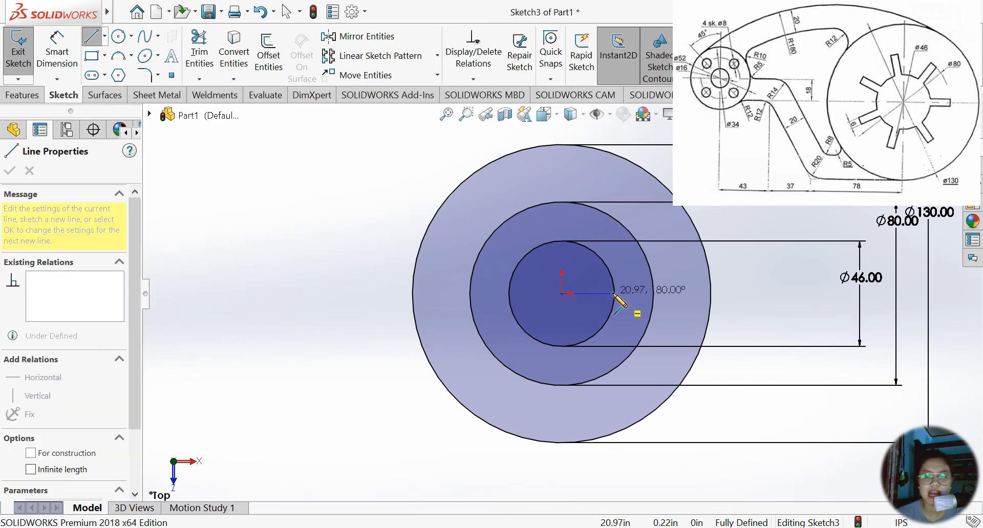
{"action": "left_click", "coordinate": [654, 294]}
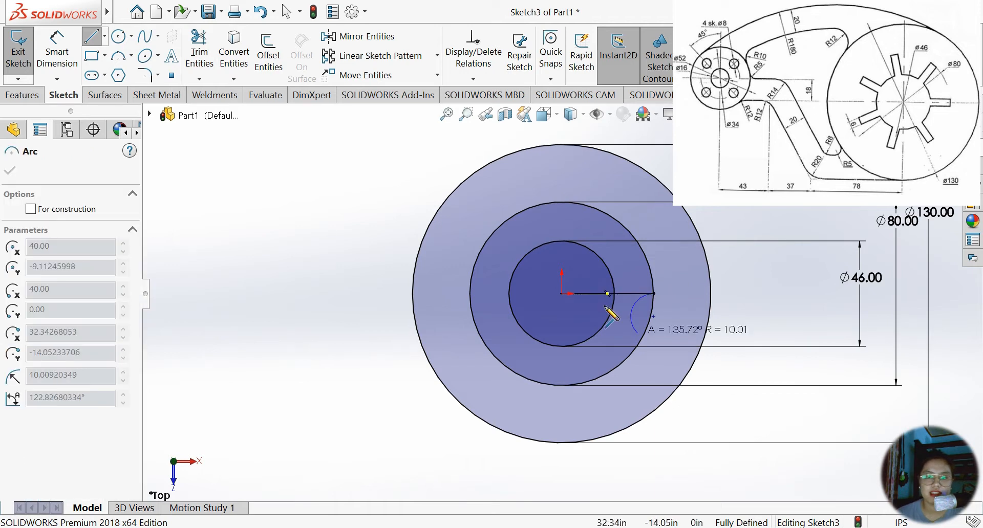
{"action": "key", "text": "Escape"}
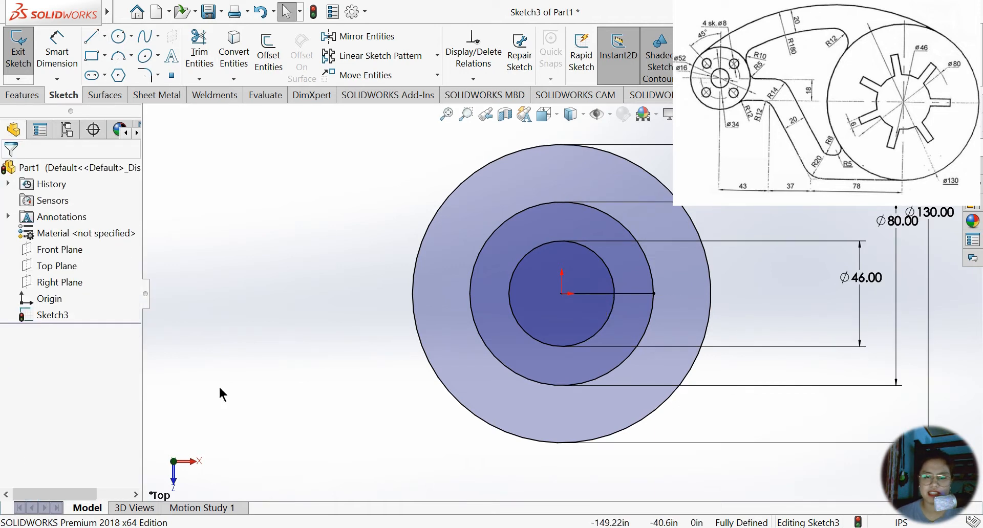
Offset the horizontal line 3 in bi-directionally, without adding dimensions.
{"action": "left_click", "coordinate": [622, 294]}
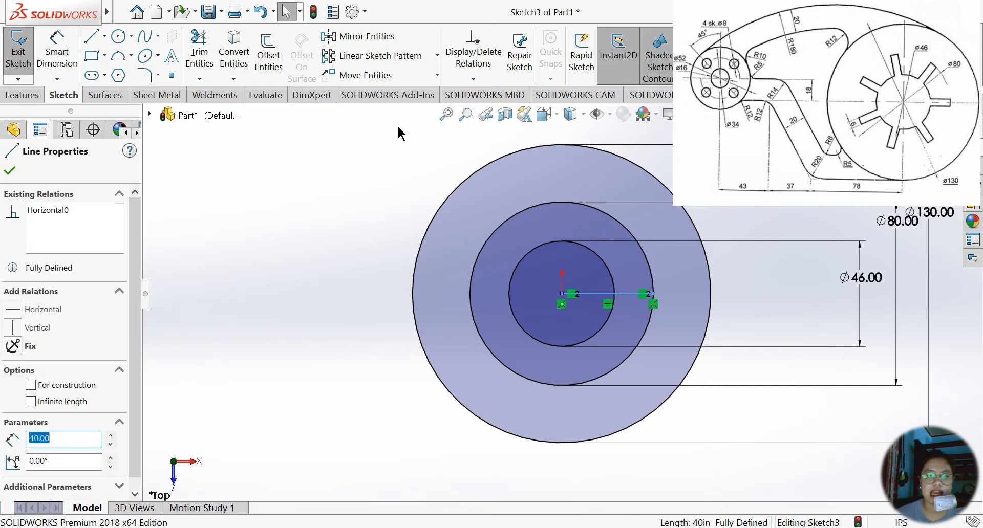
{"action": "left_click", "coordinate": [269, 54]}
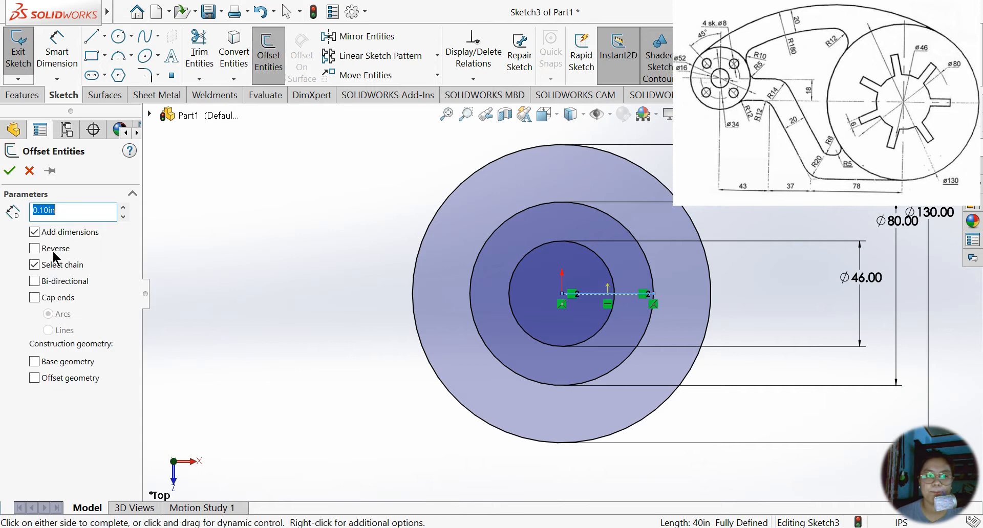
{"action": "left_click", "coordinate": [34, 233]}
{"action": "left_click", "coordinate": [34, 281]}
{"action": "type", "text": "3in"}
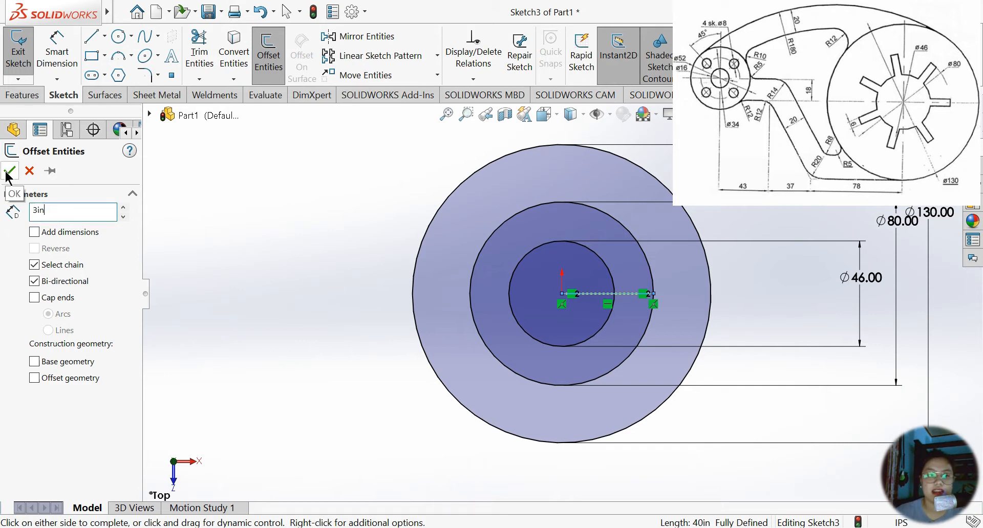
{"action": "key", "text": "Return"}
{"action": "key", "text": "Return"}
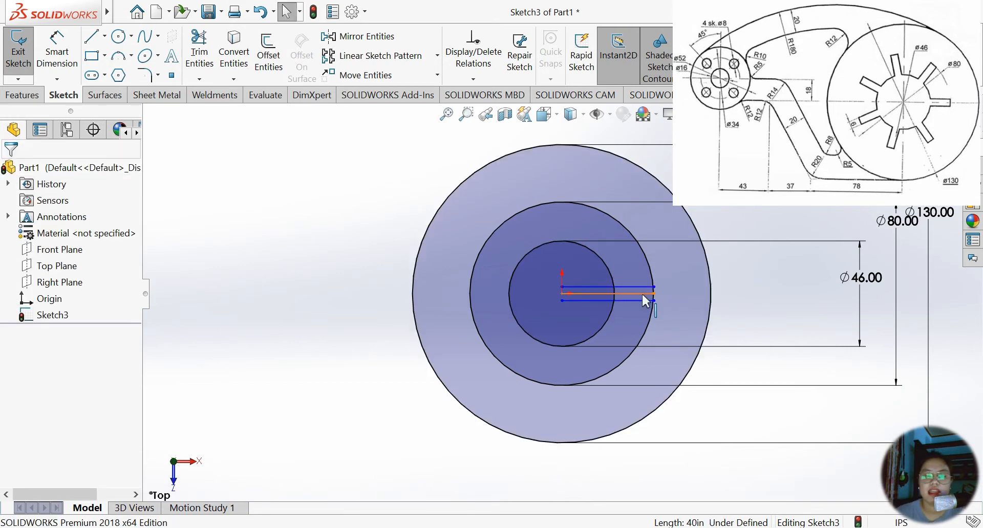
Trim away the line portions inside the 46 in circle and the remaining middle line, leaving the two offset slot edges.
{"action": "left_click", "coordinate": [199, 52]}
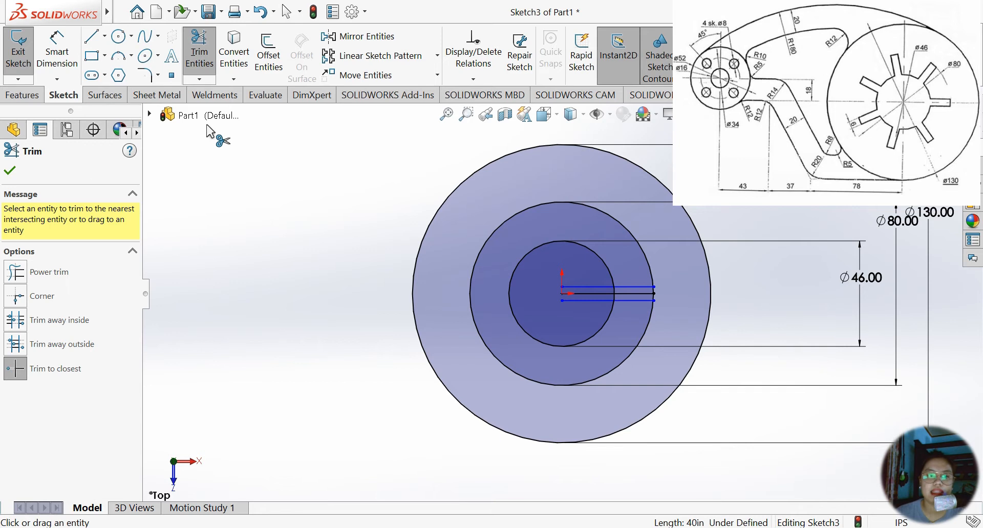
{"action": "left_click", "coordinate": [591, 289]}
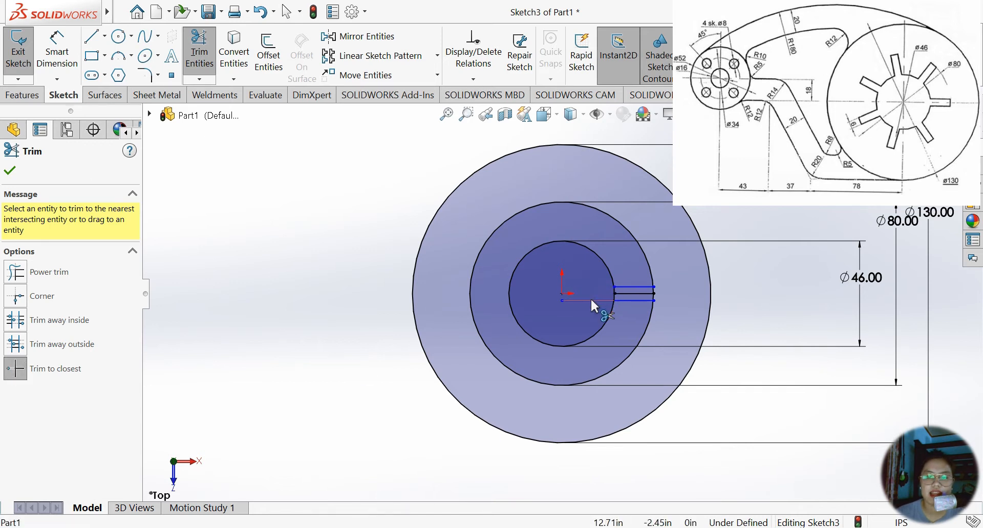
{"action": "left_click", "coordinate": [631, 293]}
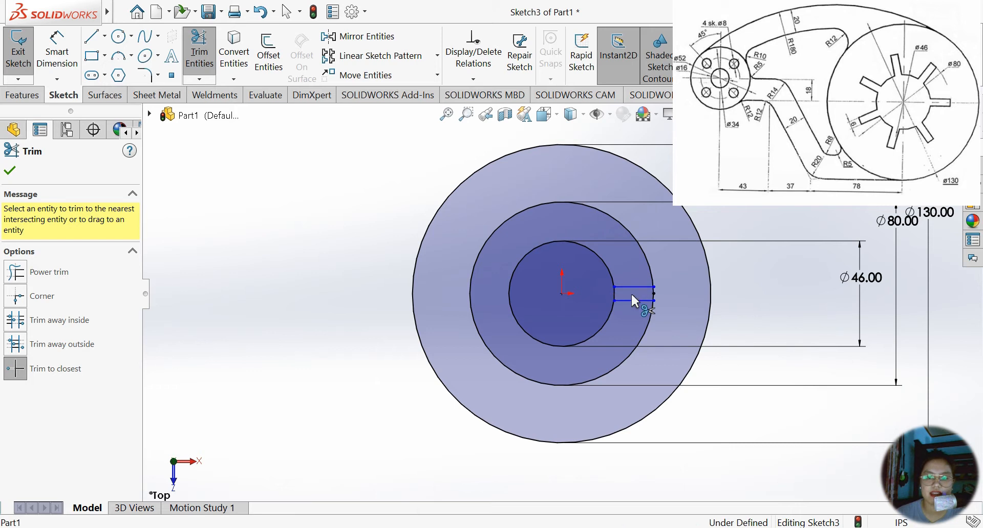
{"action": "left_click", "coordinate": [9, 171]}
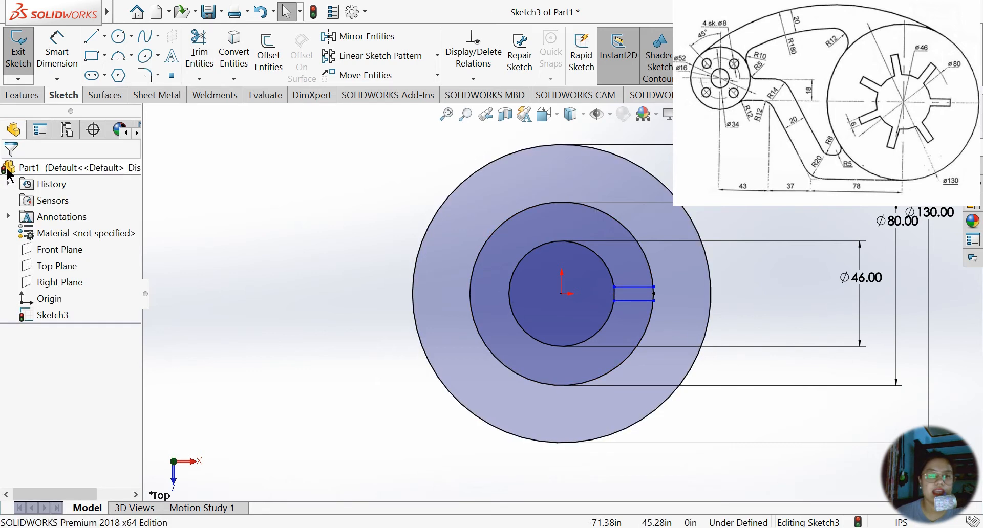
Dimension the width between the two slot edges at their outer endpoints as 6 in.
{"action": "left_click", "coordinate": [68, 52]}
{"action": "left_click", "coordinate": [654, 287]}
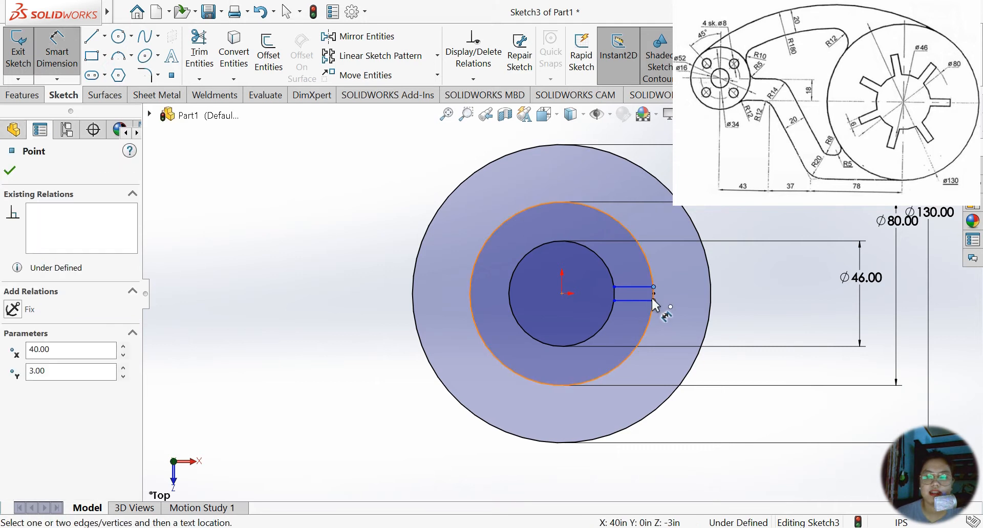
{"action": "left_click", "coordinate": [654, 300]}
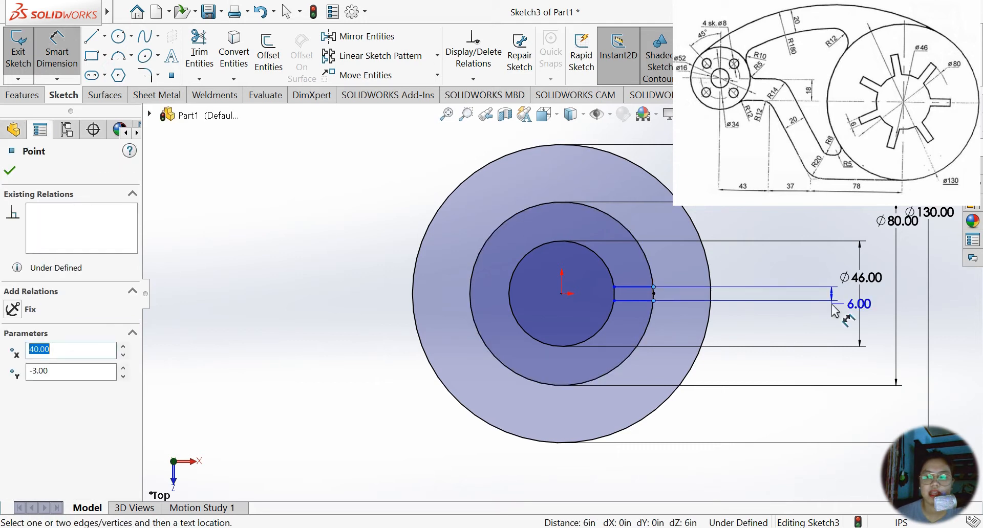
{"action": "left_click", "coordinate": [837, 309]}
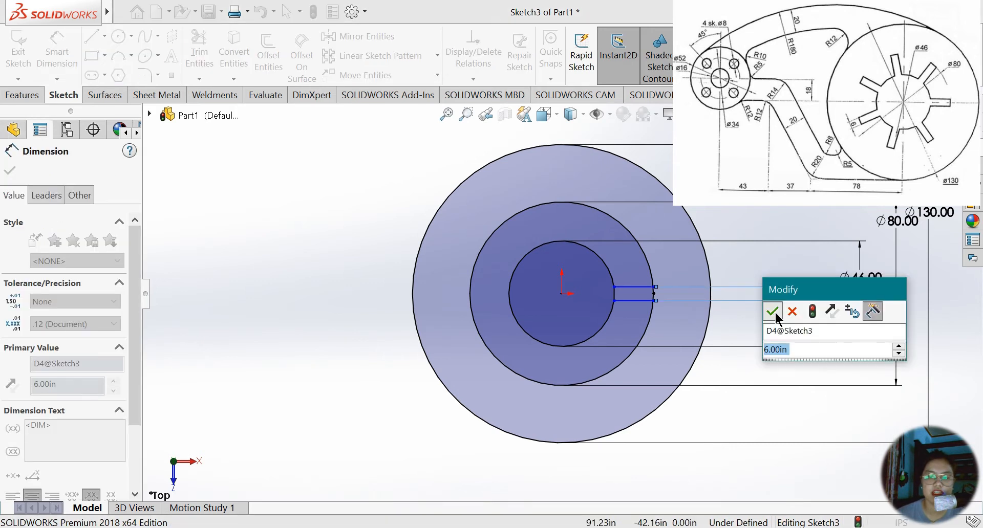
{"action": "left_click", "coordinate": [773, 310]}
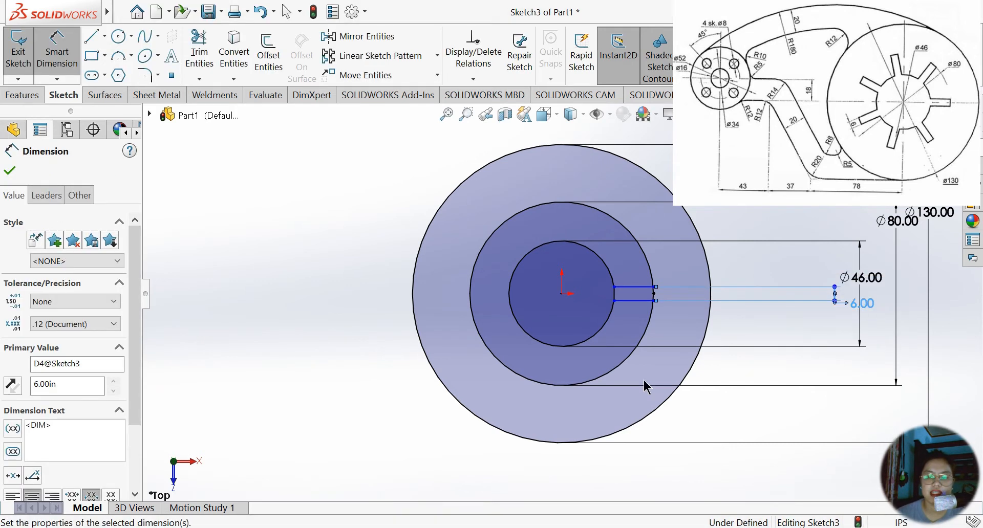
Fully define all entities in the sketch with automatically calculated relations and dimensions.
{"action": "left_click", "coordinate": [473, 79]}
{"action": "left_click", "coordinate": [492, 132]}
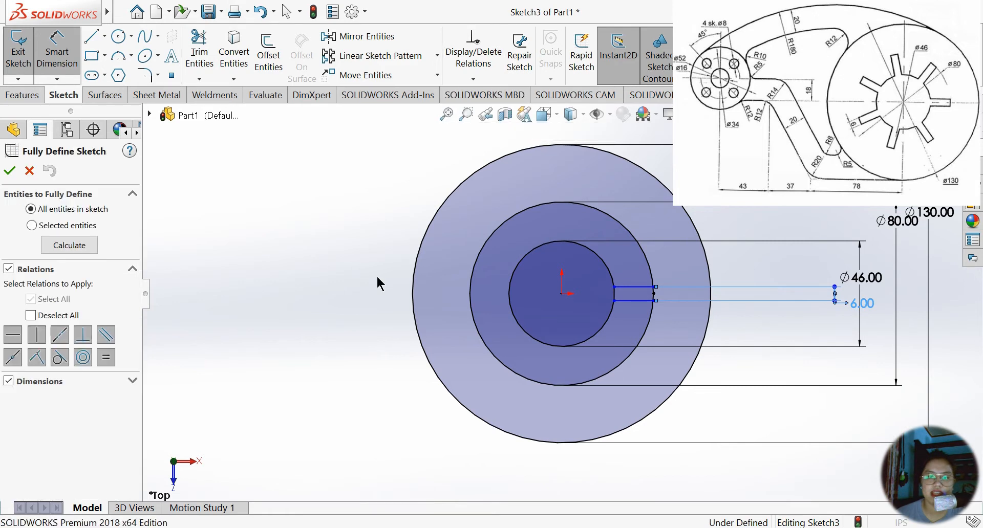
{"action": "left_click", "coordinate": [57, 247]}
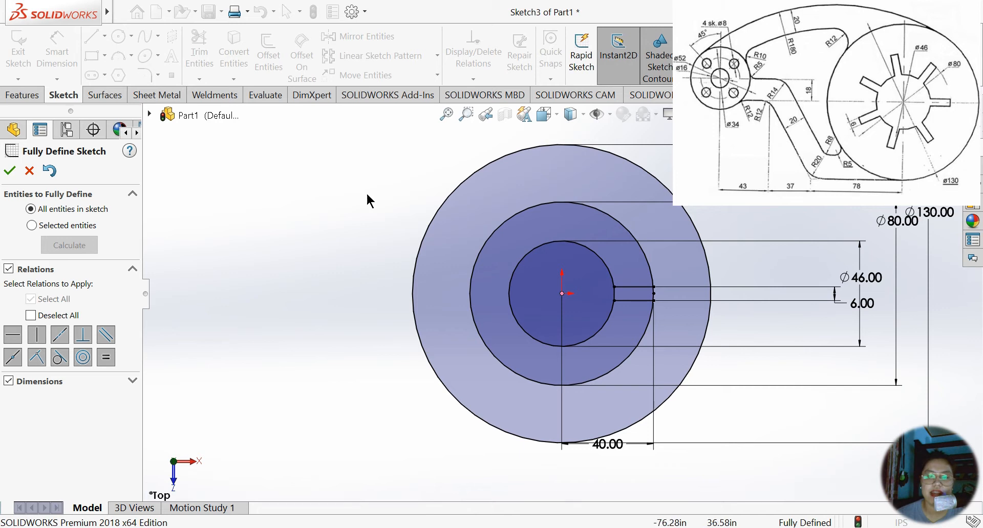
{"action": "left_click", "coordinate": [10, 171]}
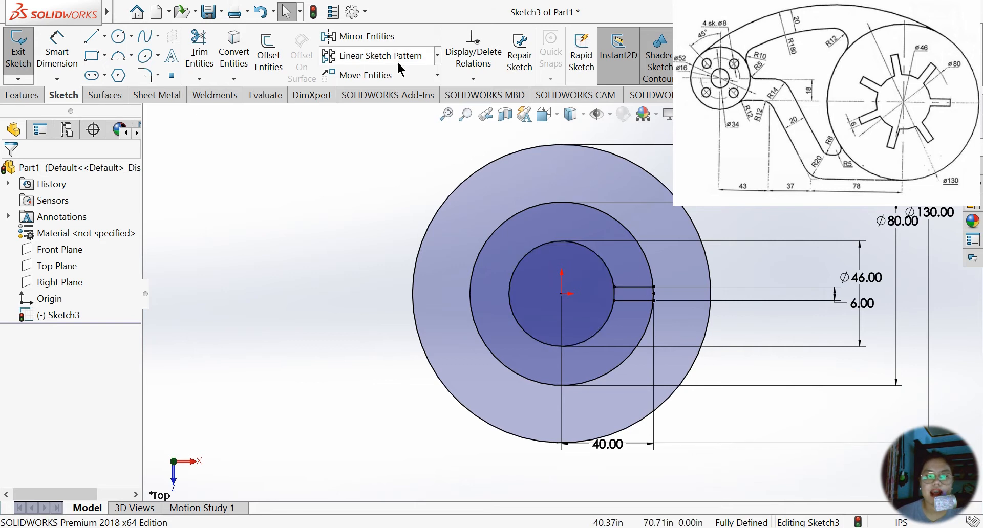
Create a circular sketch pattern of the two slot edges around the origin with 7 equally spaced instances over 360 degrees.
{"action": "left_click", "coordinate": [438, 57]}
{"action": "left_click", "coordinate": [422, 94]}
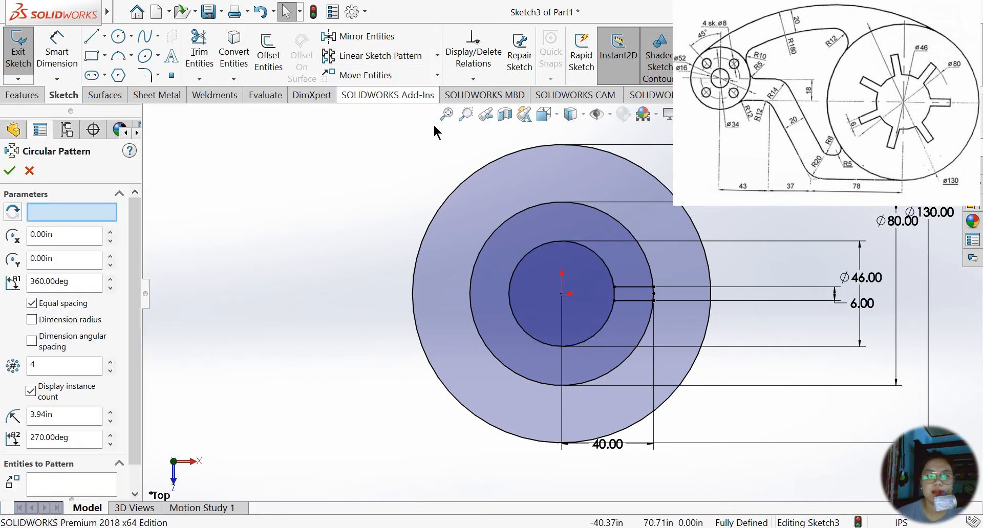
{"action": "left_click", "coordinate": [627, 287]}
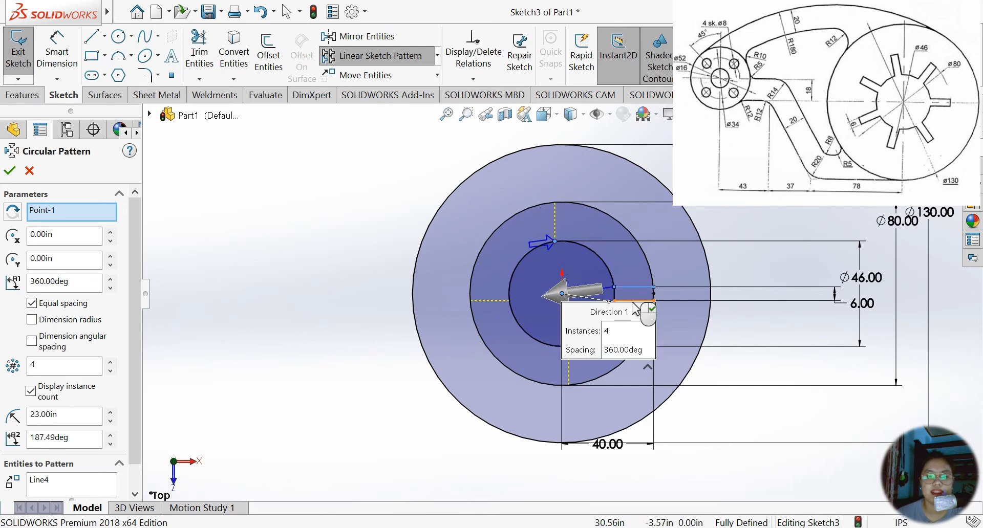
{"action": "left_click", "coordinate": [633, 301]}
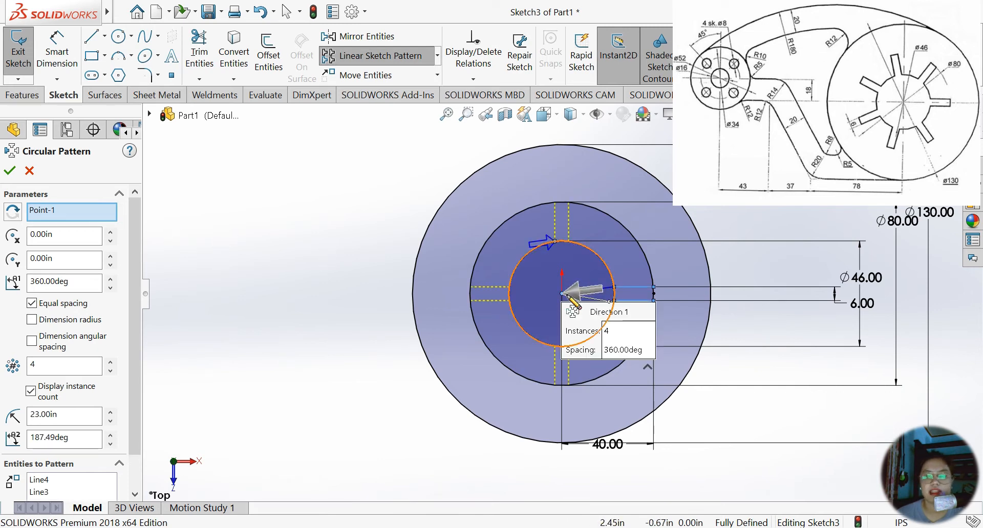
{"action": "left_click", "coordinate": [86, 368]}
{"action": "key", "text": "BackSpace"}
{"action": "type", "text": "7"}
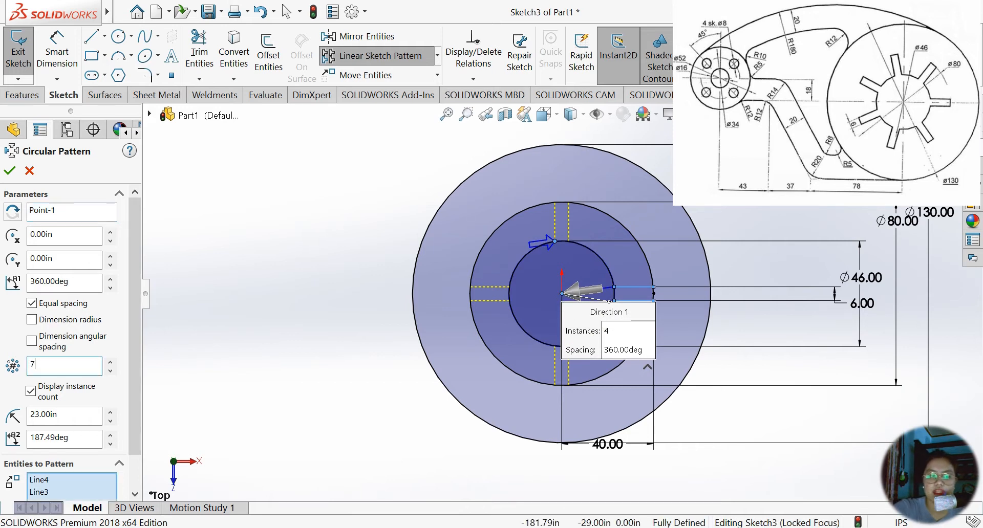
{"action": "left_click", "coordinate": [10, 171]}
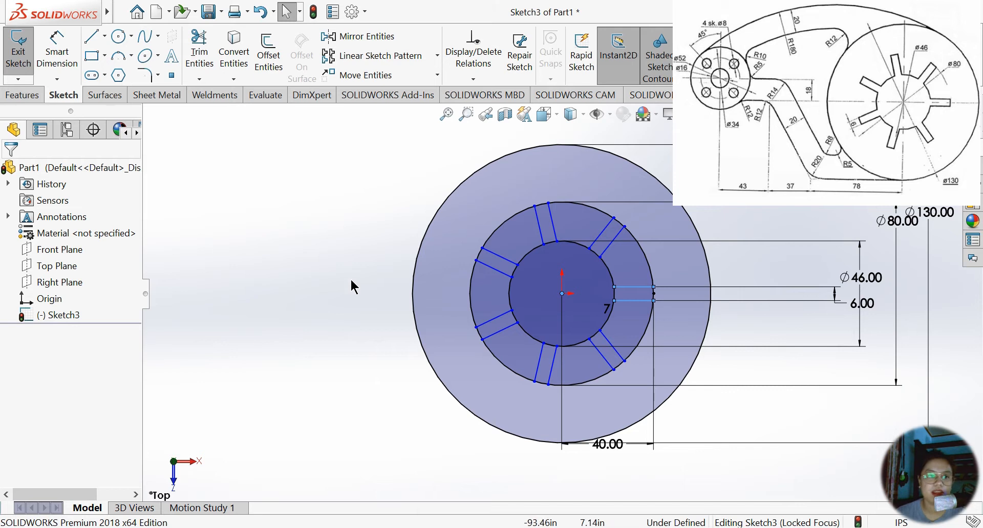
{"action": "left_click", "coordinate": [379, 199]}
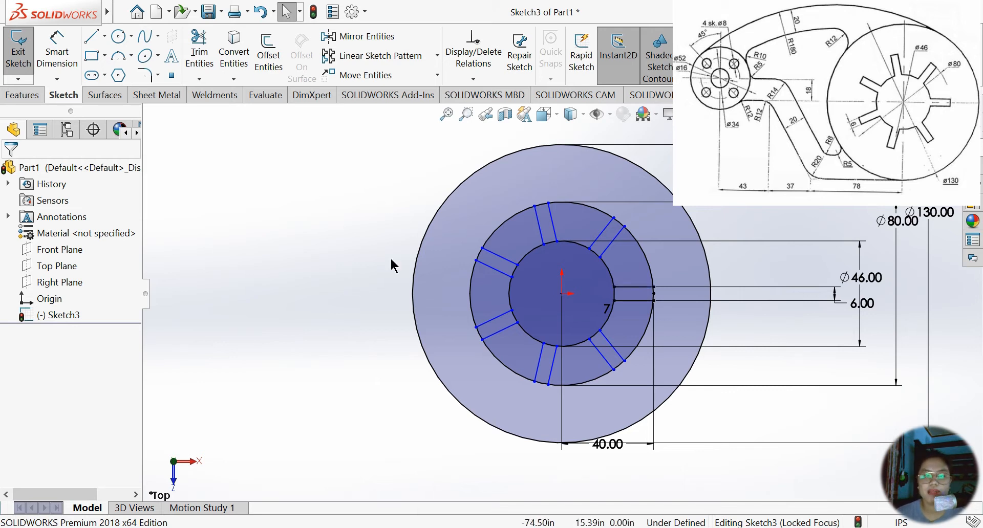
Trim the 46 in circle across the slot mouths and the 80 in circle between slots, keeping its arc between the two upper slots.
{"action": "left_click", "coordinate": [195, 72]}
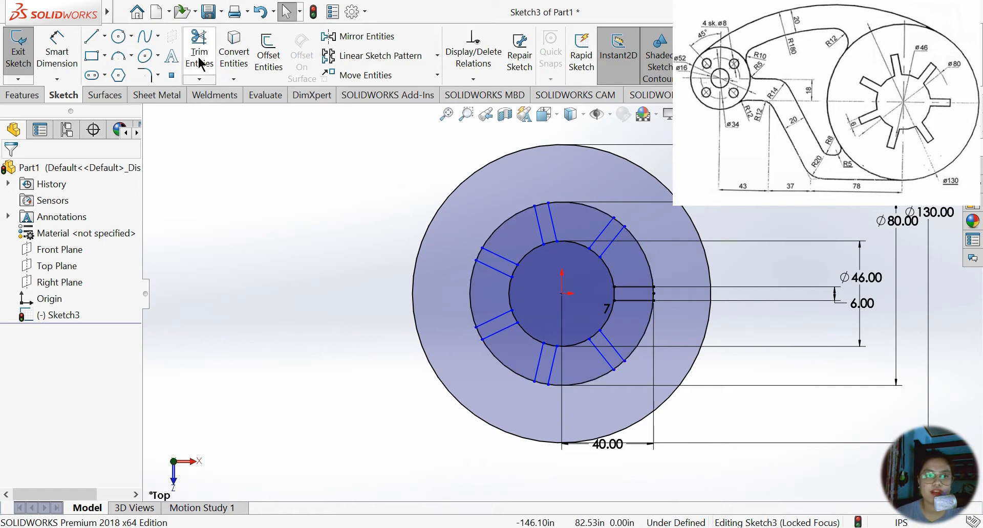
{"action": "left_click", "coordinate": [504, 226]}
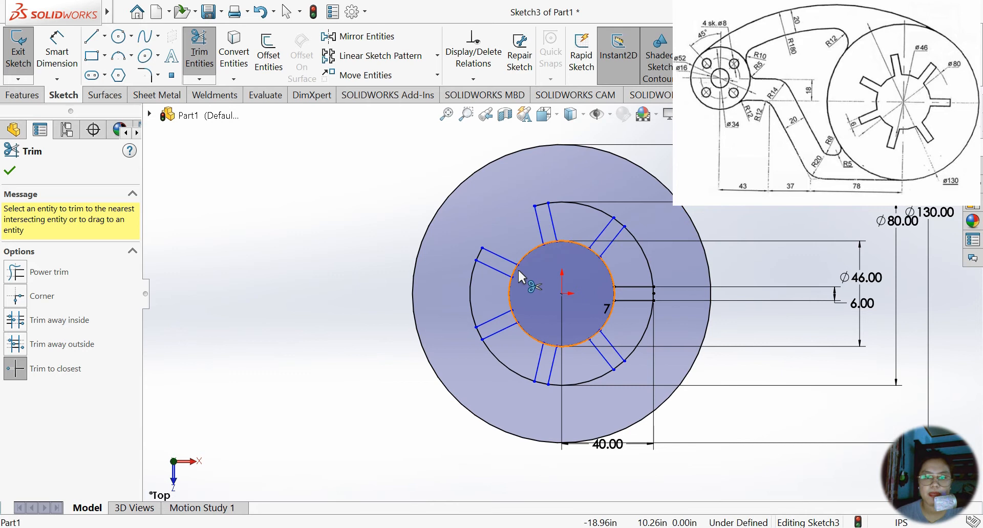
{"action": "left_click", "coordinate": [552, 241]}
{"action": "left_click", "coordinate": [614, 293]}
{"action": "left_click", "coordinate": [597, 254]}
{"action": "left_click", "coordinate": [513, 316]}
{"action": "left_click", "coordinate": [550, 345]}
{"action": "left_click", "coordinate": [596, 335]}
{"action": "left_click", "coordinate": [472, 298]}
{"action": "left_click", "coordinate": [505, 366]}
{"action": "left_click", "coordinate": [584, 383]}
{"action": "left_click", "coordinate": [645, 332]}
{"action": "left_click", "coordinate": [648, 267]}
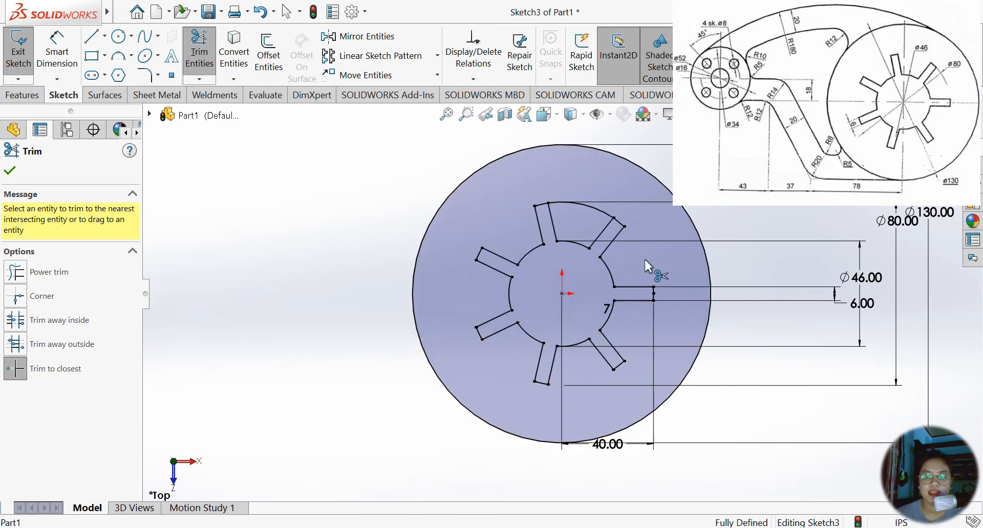
{"action": "key", "text": "Escape"}
Convert the remaining 80 in arc between the two upper slots to construction geometry.
{"action": "left_click", "coordinate": [578, 203]}
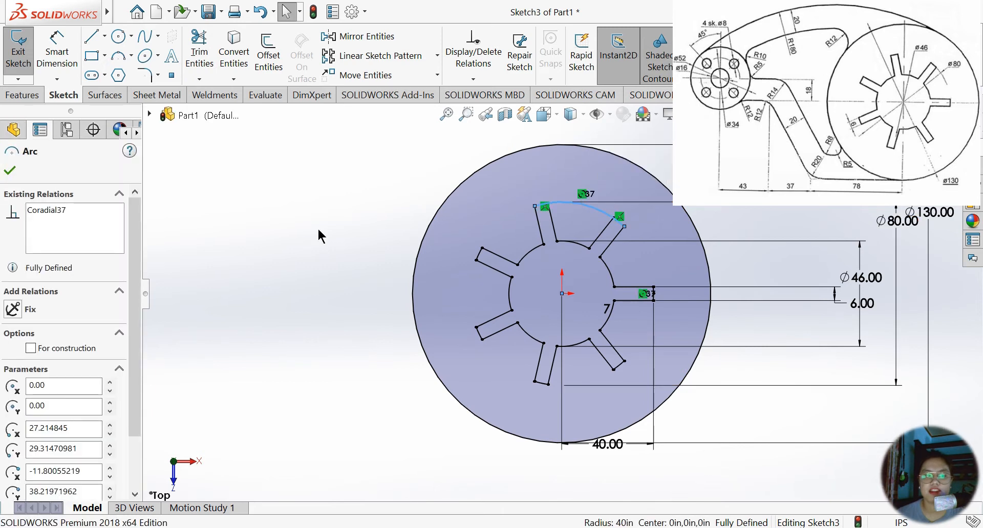
{"action": "right_click", "coordinate": [583, 204]}
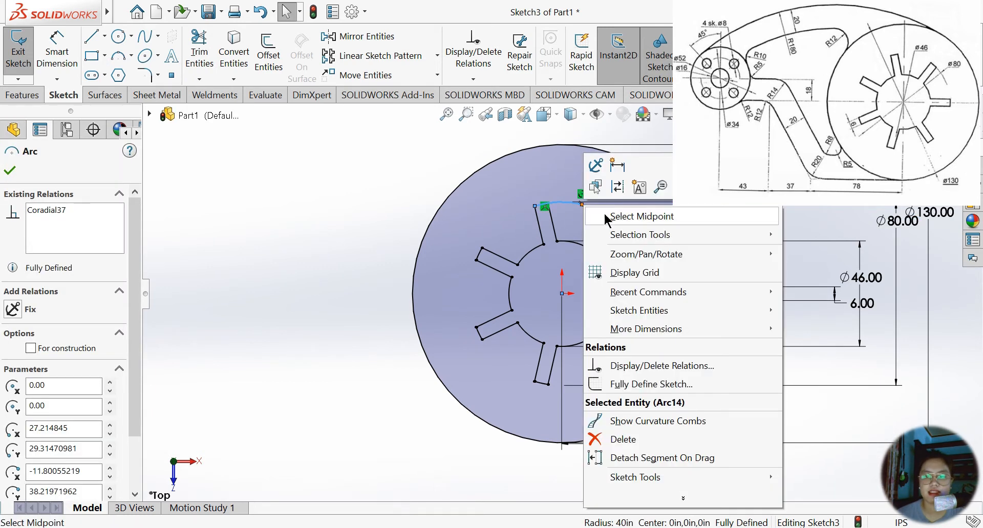
{"action": "left_click", "coordinate": [618, 189]}
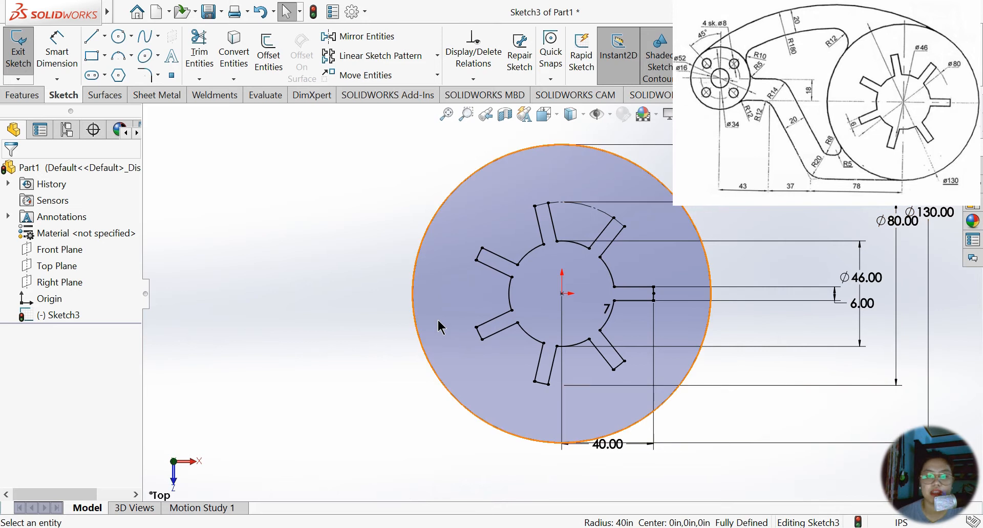
Draw a horizontal centerline about 176 in long from the origin out past the left side of the disc.
{"action": "scroll", "coordinate": [438, 321], "scroll_direction": "down", "scroll_amount": 1}
{"action": "scroll", "coordinate": [437, 321], "scroll_direction": "up", "scroll_amount": 5}
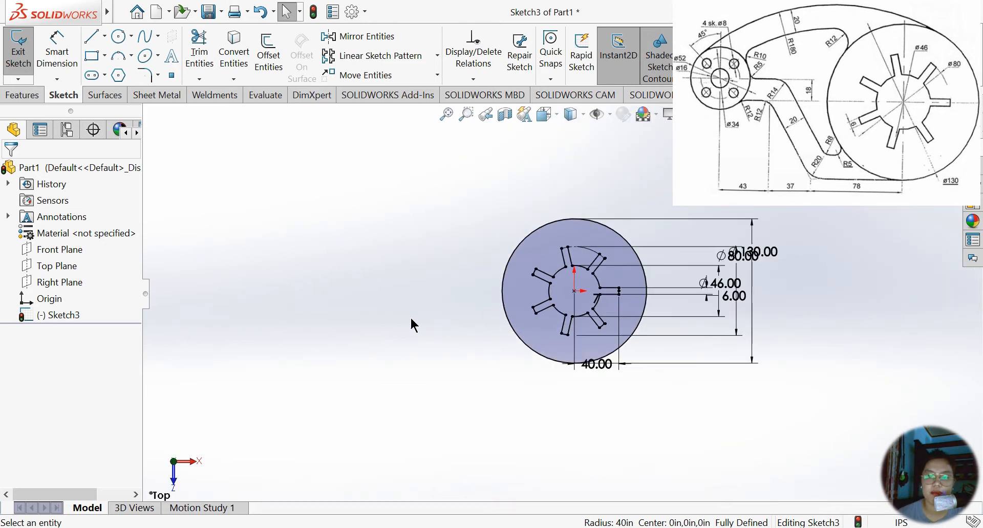
{"action": "scroll", "coordinate": [352, 305], "scroll_direction": "down", "scroll_amount": 1}
{"action": "scroll", "coordinate": [353, 312], "scroll_direction": "down", "scroll_amount": 1}
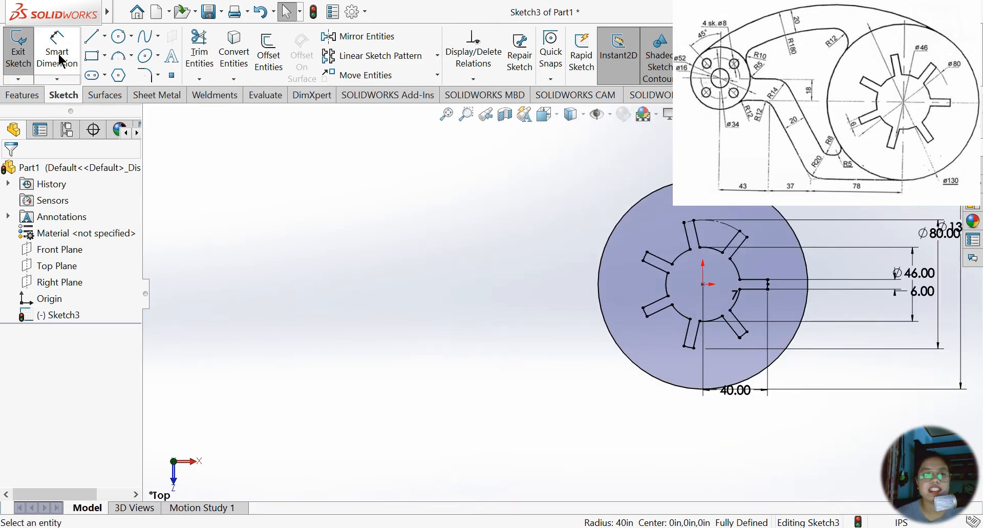
{"action": "left_click", "coordinate": [93, 36]}
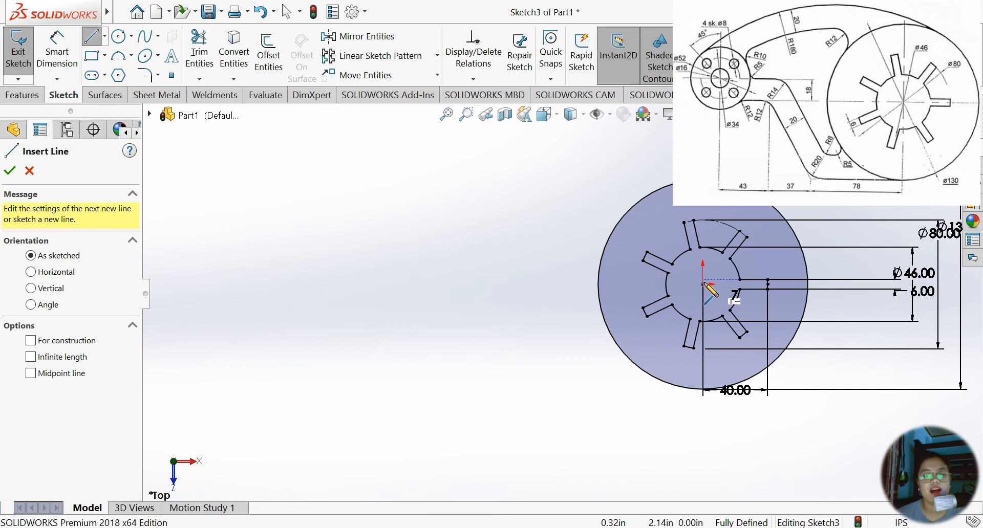
{"action": "left_click", "coordinate": [702, 283]}
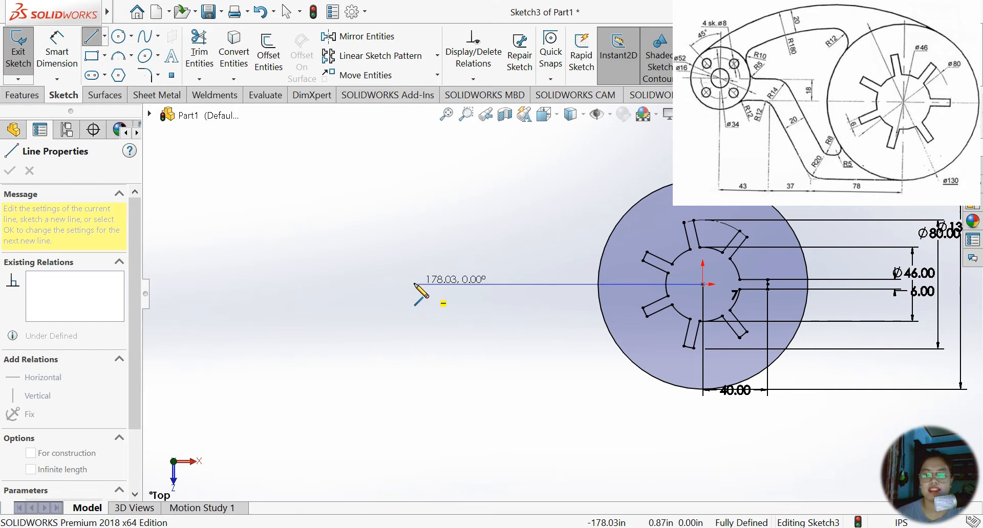
{"action": "left_click", "coordinate": [105, 36]}
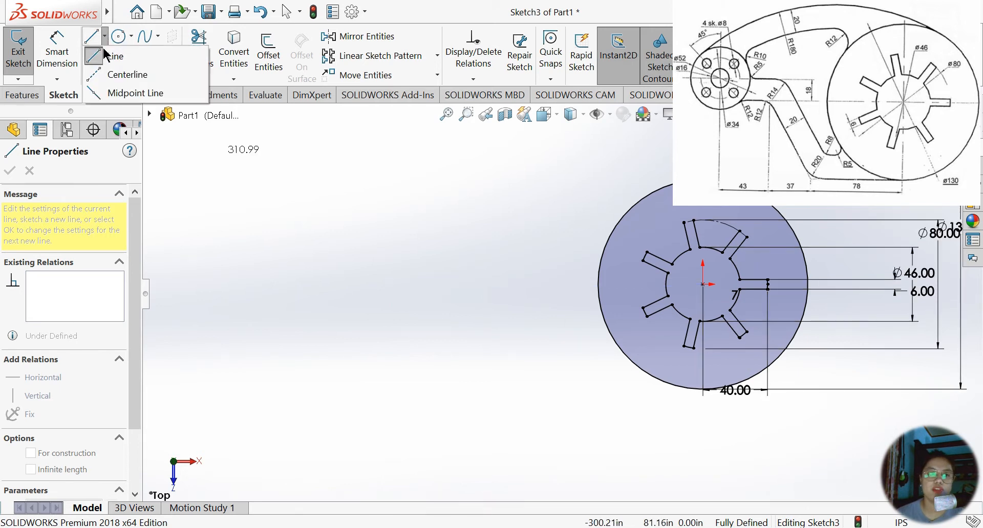
{"action": "left_click", "coordinate": [107, 77]}
{"action": "left_click", "coordinate": [702, 285]}
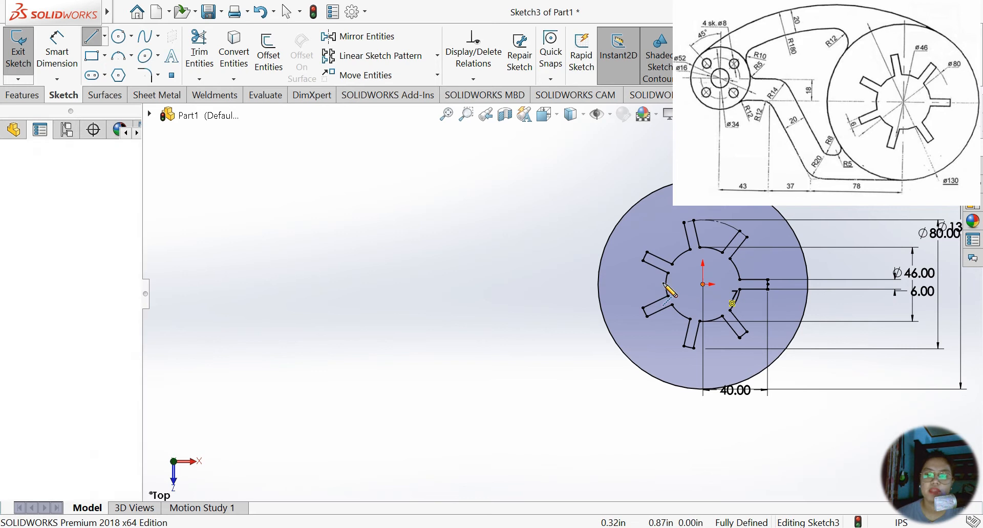
{"action": "left_click", "coordinate": [420, 285]}
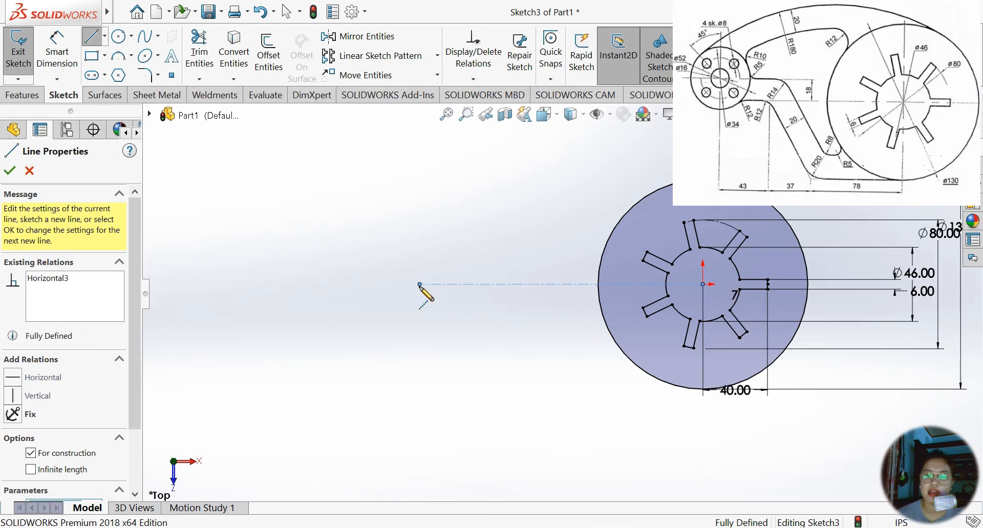
{"action": "key", "text": "Escape"}
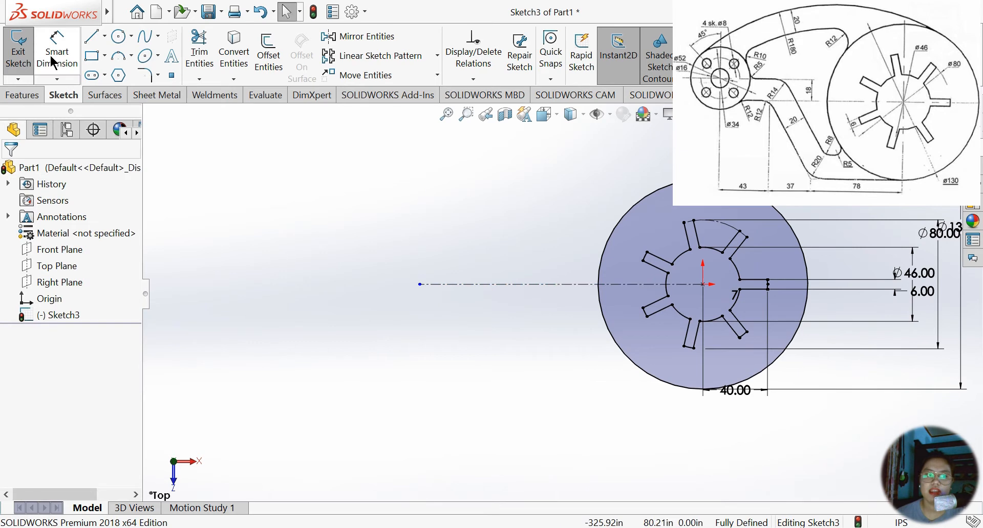
Dimension the horizontal centerline's length as 158 in, placing the dimension below the disc.
{"action": "left_click", "coordinate": [53, 62]}
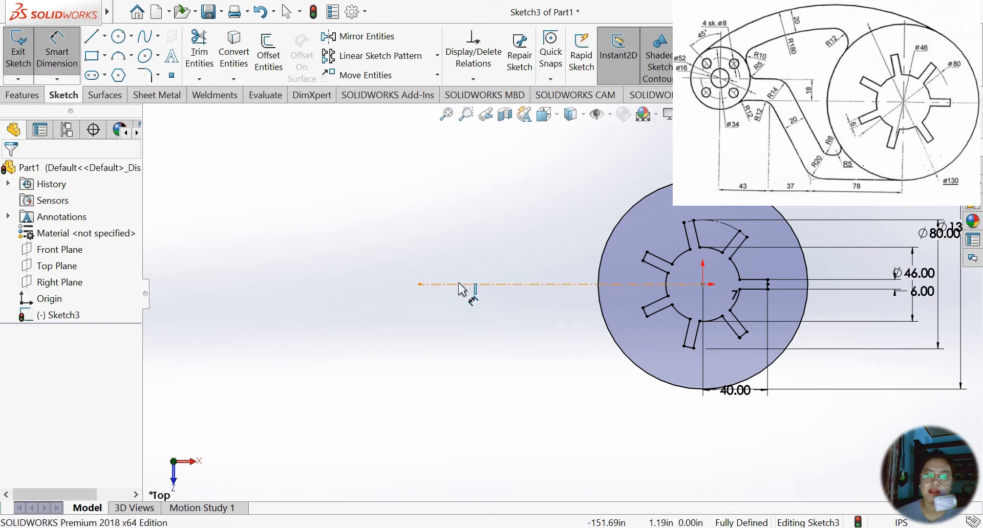
{"action": "left_click", "coordinate": [459, 284]}
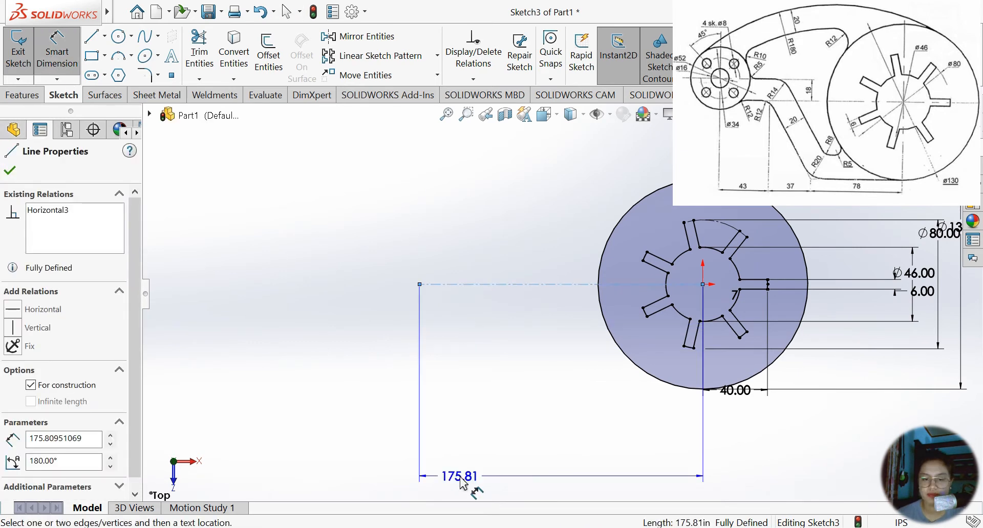
{"action": "left_click", "coordinate": [463, 484]}
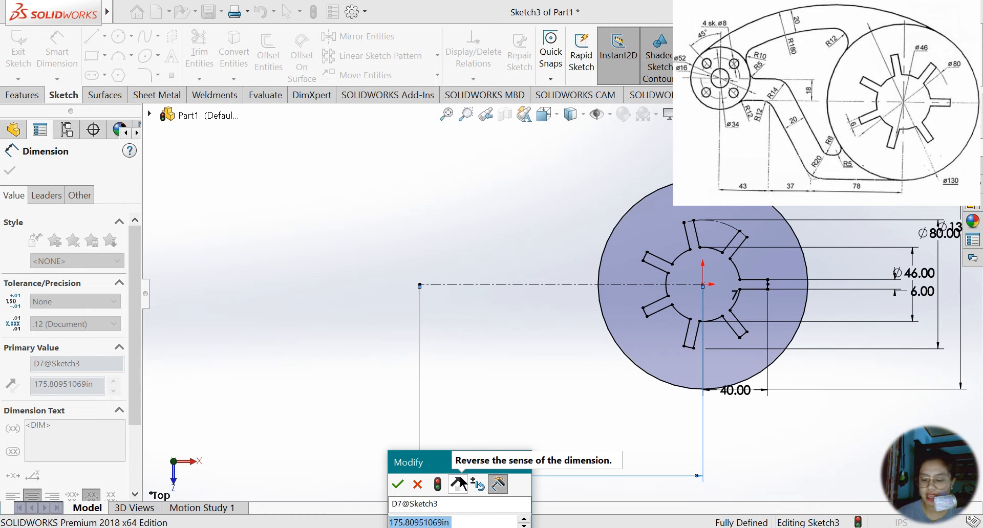
{"action": "type", "text": "158"}
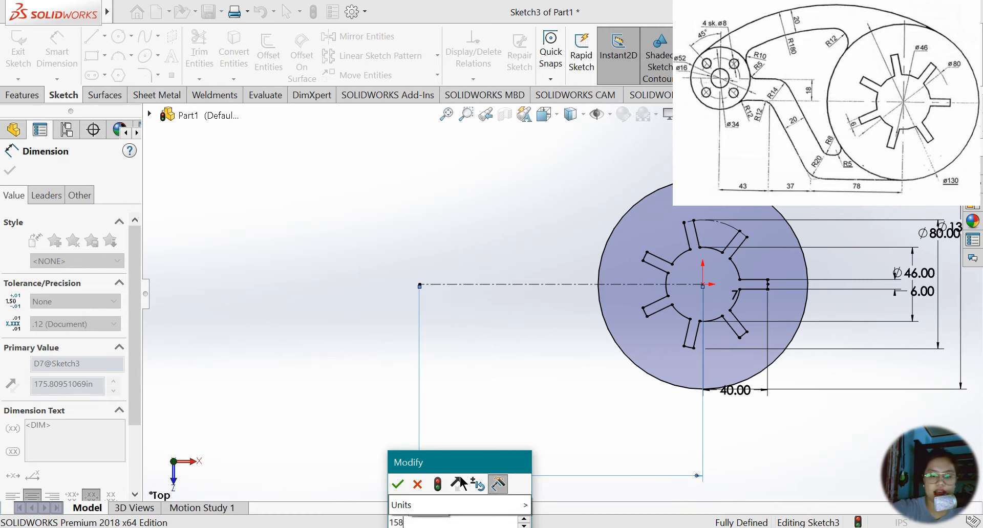
{"action": "key", "text": "Return"}
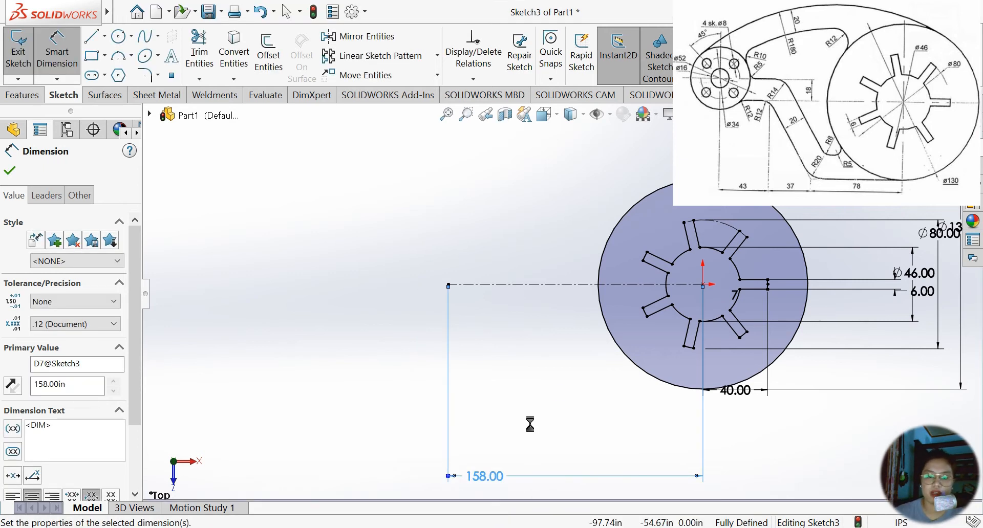
Draw a vertical line about 29 in long upward from the horizontal centerline's outer end.
{"action": "left_click", "coordinate": [104, 36]}
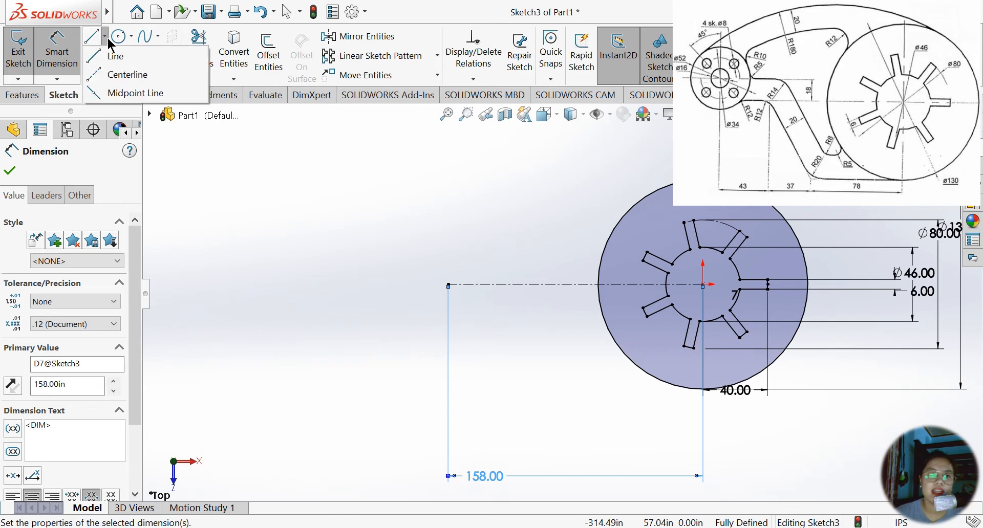
{"action": "left_click", "coordinate": [117, 60]}
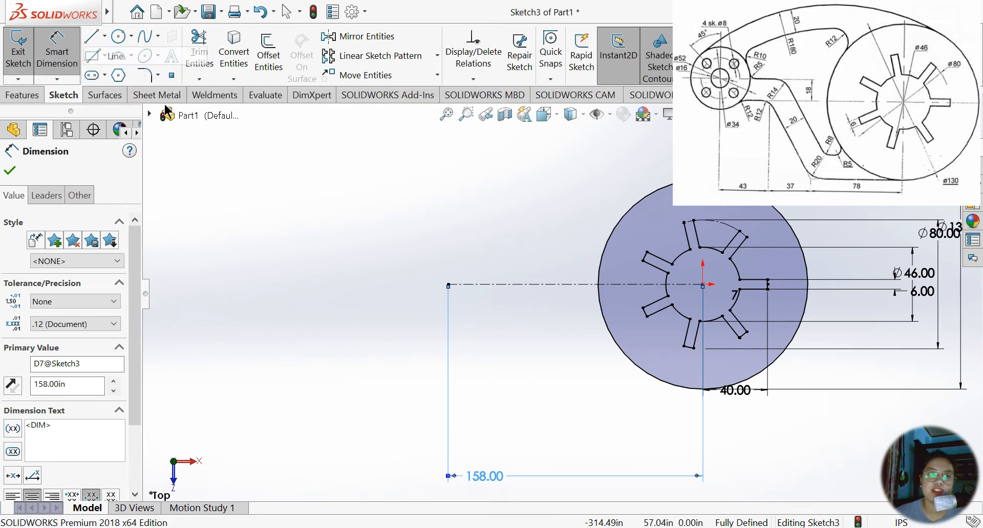
{"action": "left_click", "coordinate": [449, 285]}
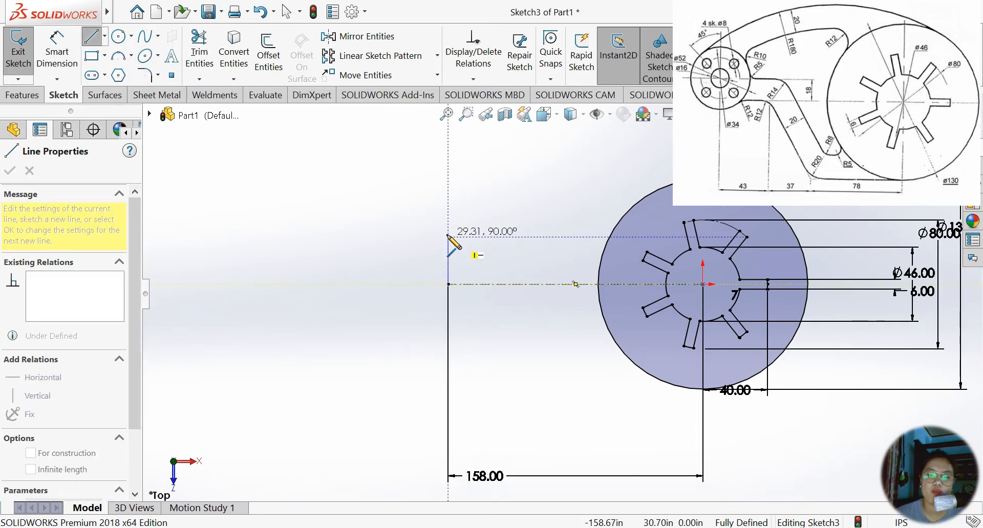
{"action": "left_click", "coordinate": [449, 237]}
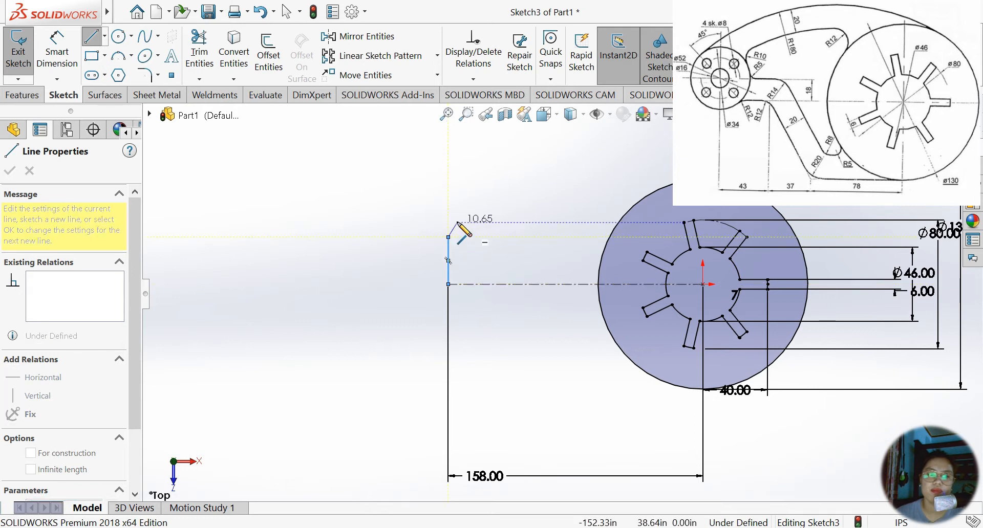
{"action": "key", "text": "Escape"}
Dimension the vertical line's length as 18 in, placing the dimension outward from the disc.
{"action": "left_click", "coordinate": [58, 51]}
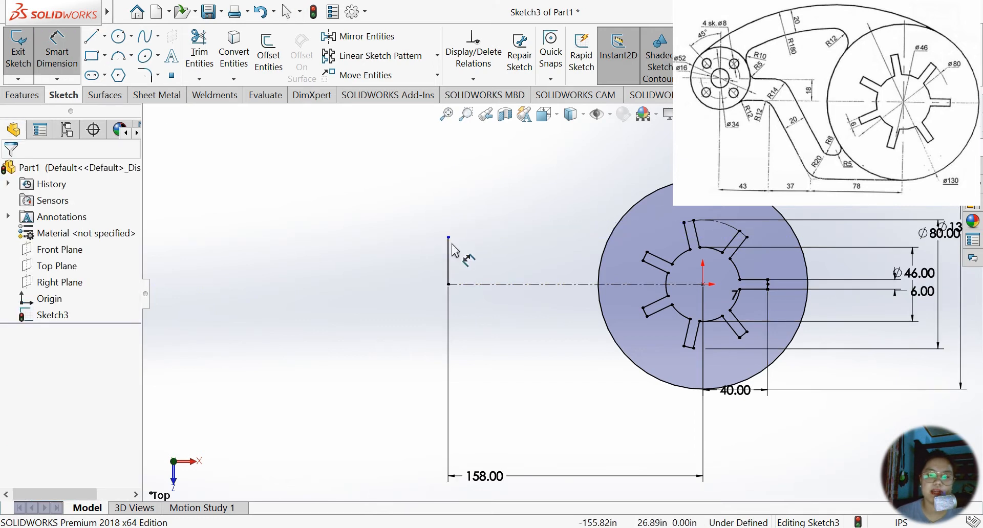
{"action": "left_click", "coordinate": [449, 258]}
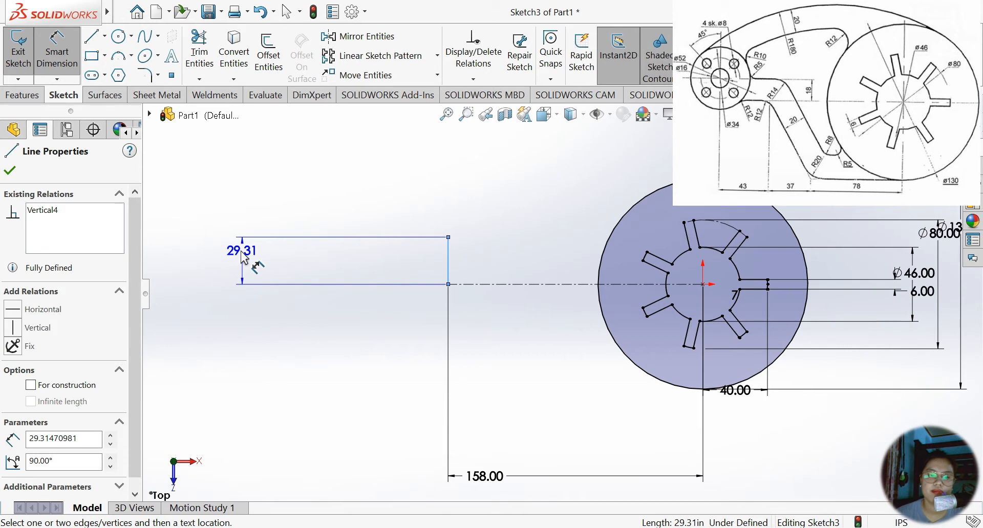
{"action": "left_click", "coordinate": [229, 258]}
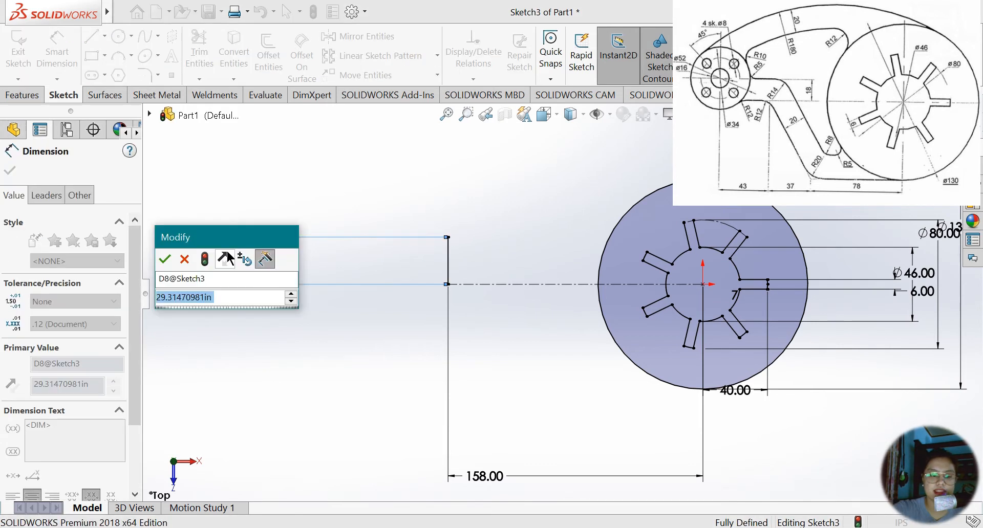
{"action": "type", "text": "18"}
{"action": "key", "text": "Return"}
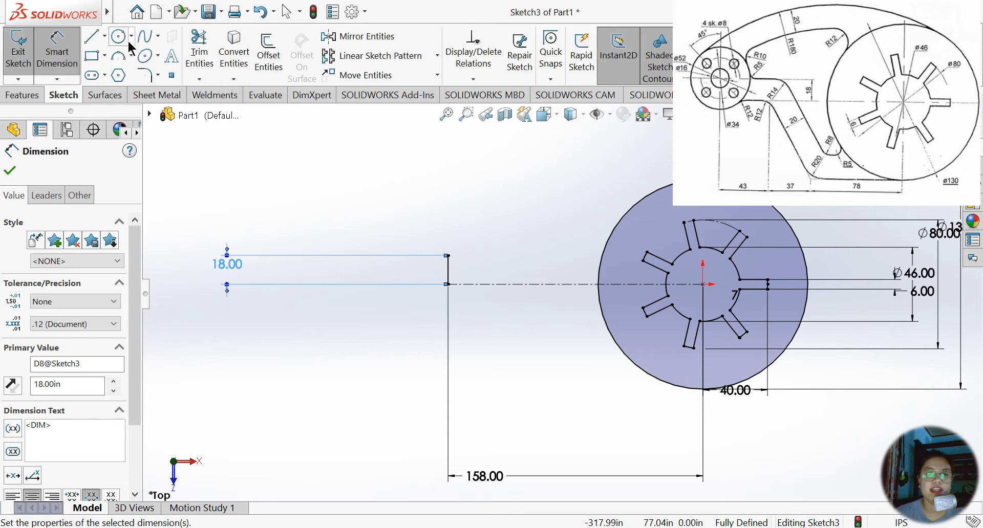
Draw three concentric circles centred on the 18 in line's upper end, with radii of about 45, 31 and 14 in.
{"action": "left_click", "coordinate": [132, 36]}
{"action": "left_click", "coordinate": [146, 47]}
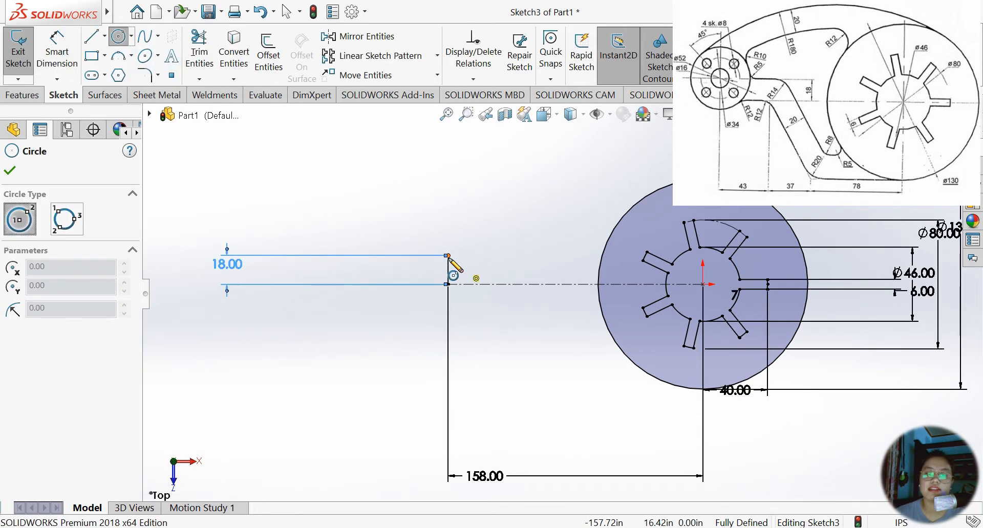
{"action": "left_click", "coordinate": [449, 255]}
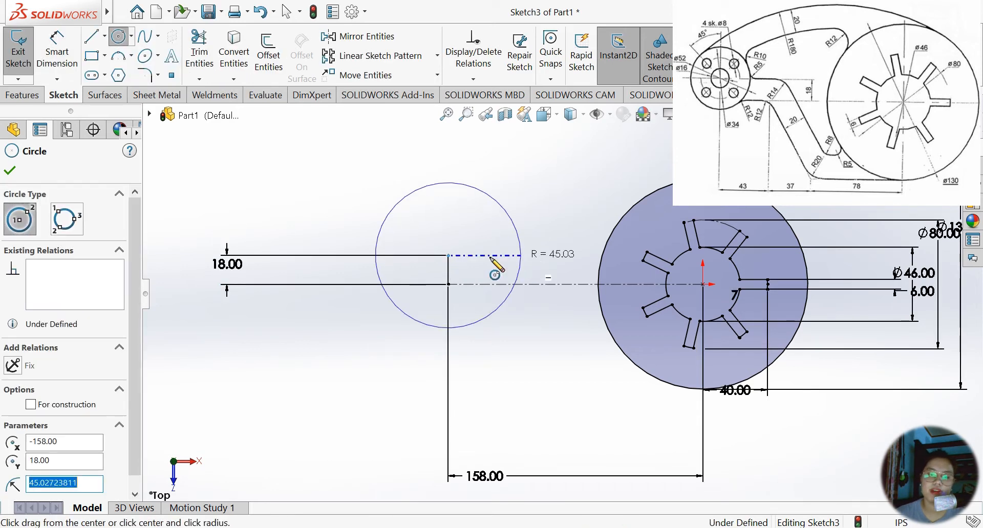
{"action": "left_click", "coordinate": [449, 256]}
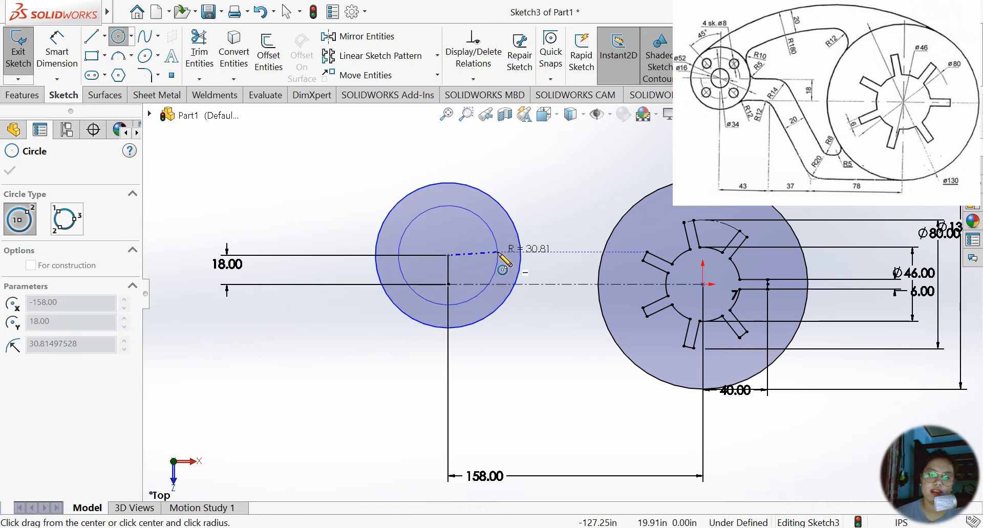
{"action": "left_click", "coordinate": [498, 252]}
{"action": "left_click", "coordinate": [449, 255]}
{"action": "left_click", "coordinate": [469, 262]}
Dimension the innermost hub circle's diameter as 16 in.
{"action": "left_click", "coordinate": [57, 50]}
{"action": "left_click", "coordinate": [427, 248]}
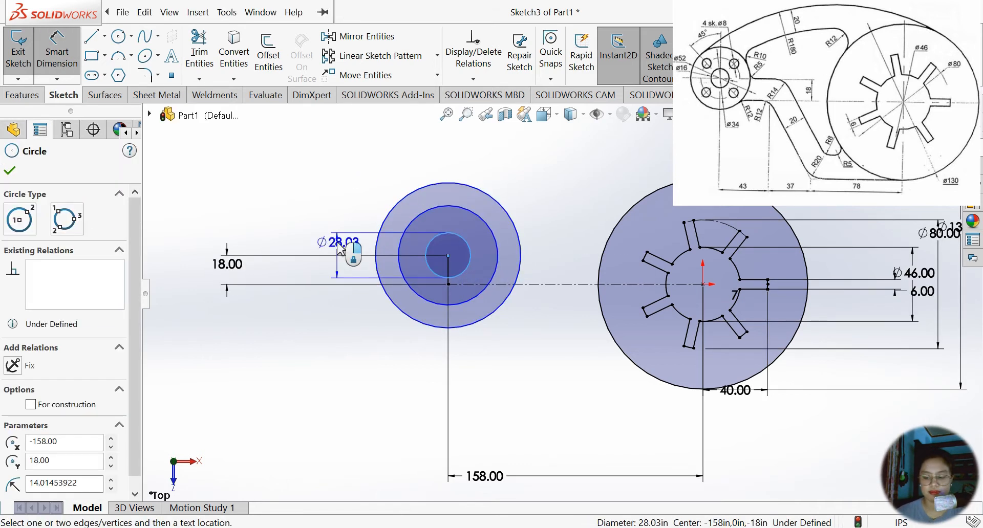
{"action": "left_click", "coordinate": [340, 250]}
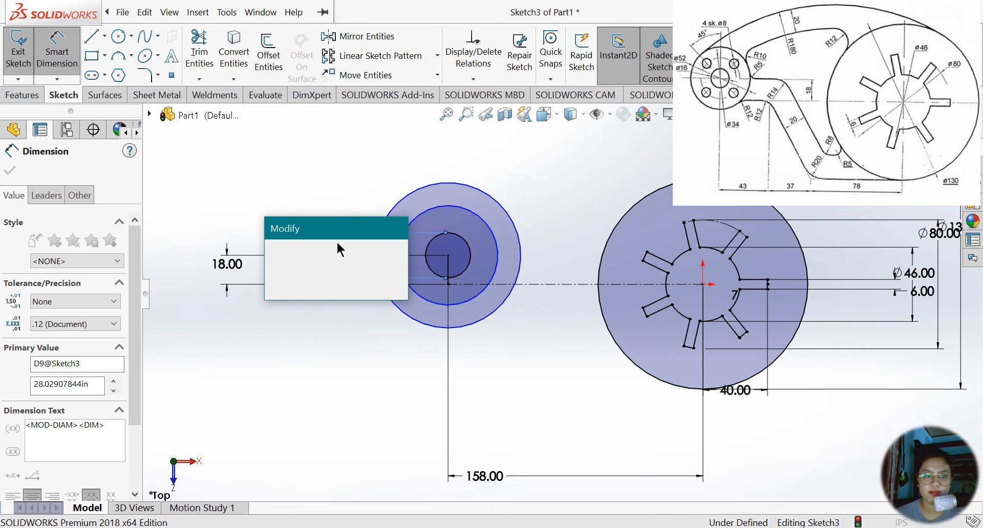
{"action": "type", "text": "16"}
{"action": "key", "text": "Return"}
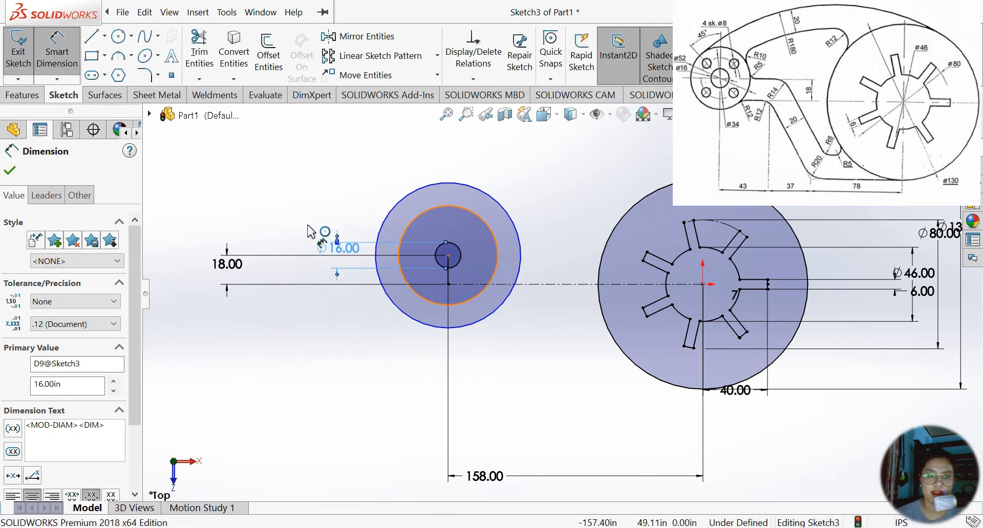
Dimension the middle hub circle's diameter as 34 in.
{"action": "left_click", "coordinate": [401, 241]}
{"action": "left_click", "coordinate": [307, 231]}
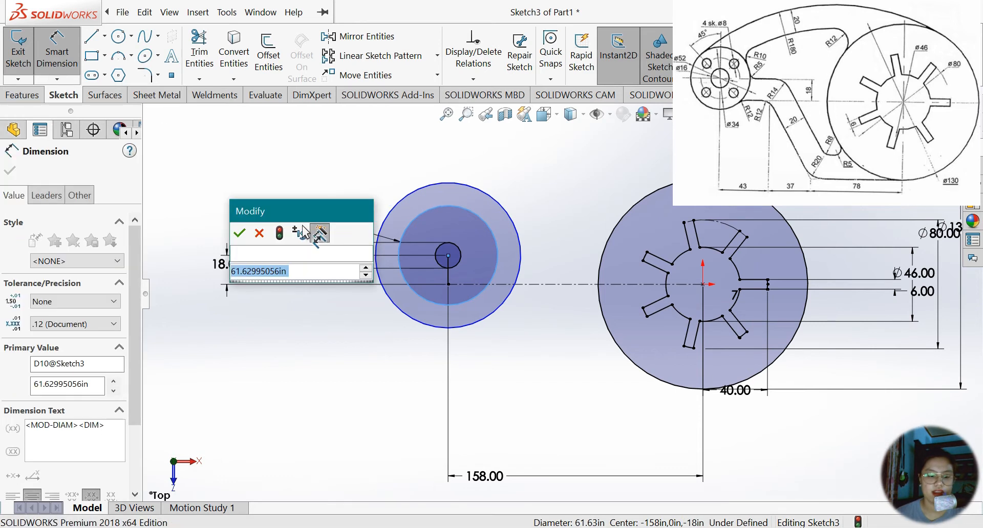
{"action": "left_click", "coordinate": [239, 234]}
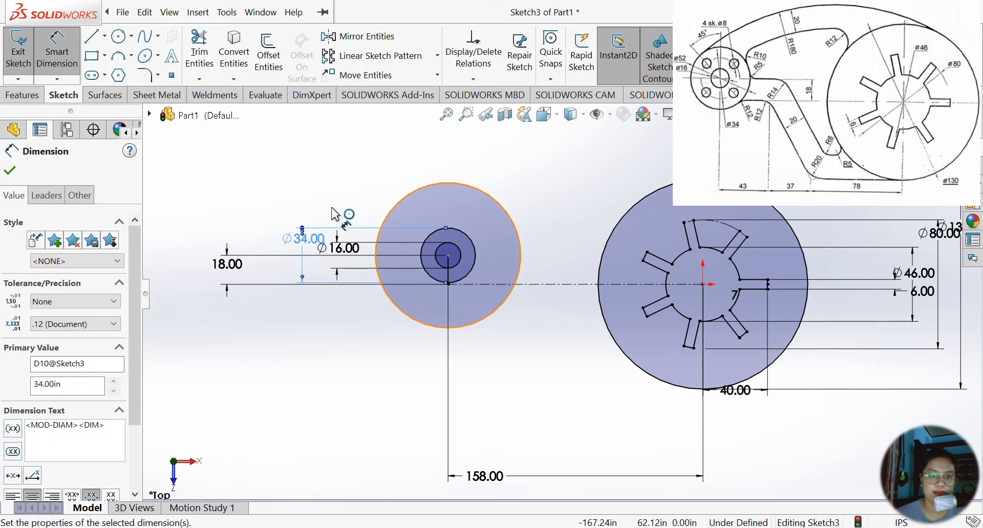
Dimension the outermost hub circle's diameter as 52 in and leave the dimension command.
{"action": "left_click", "coordinate": [433, 184]}
{"action": "left_click", "coordinate": [277, 219]}
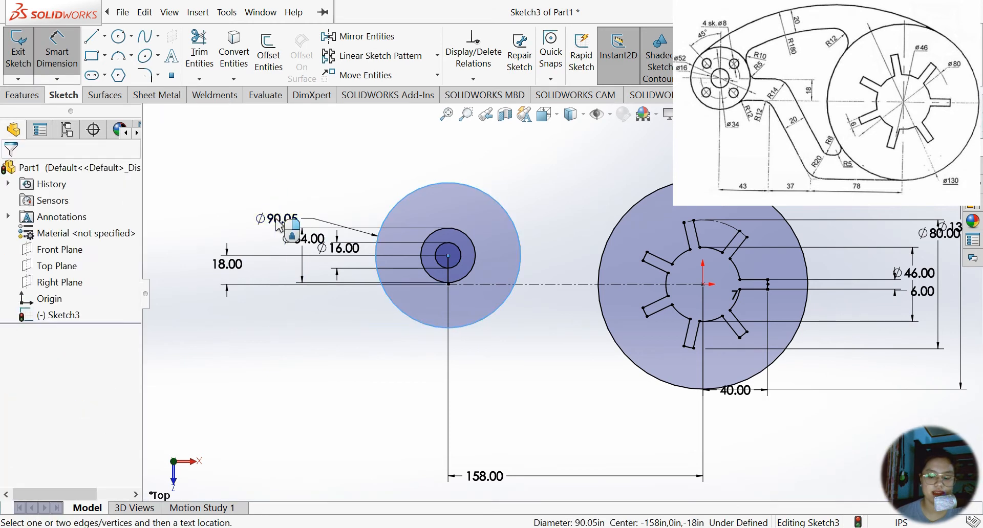
{"action": "type", "text": "52"}
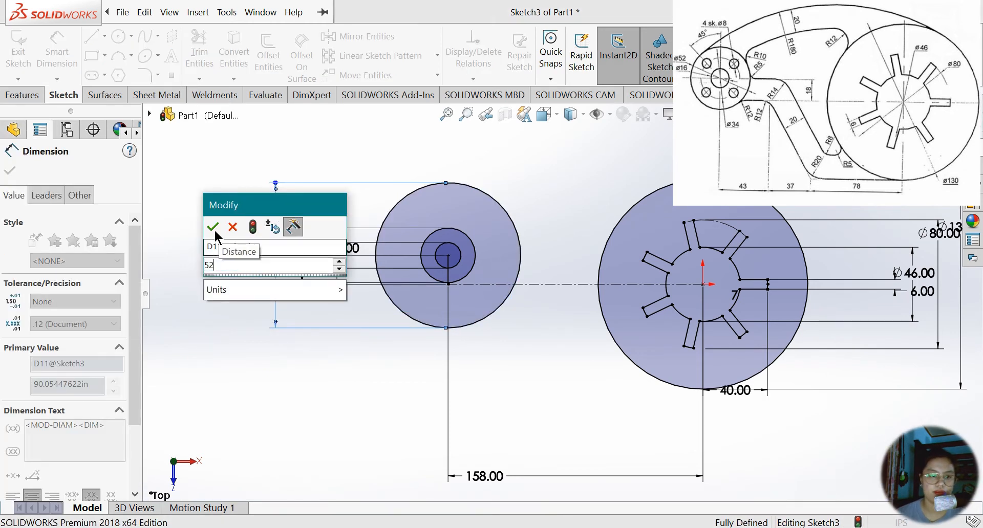
{"action": "left_click", "coordinate": [213, 227]}
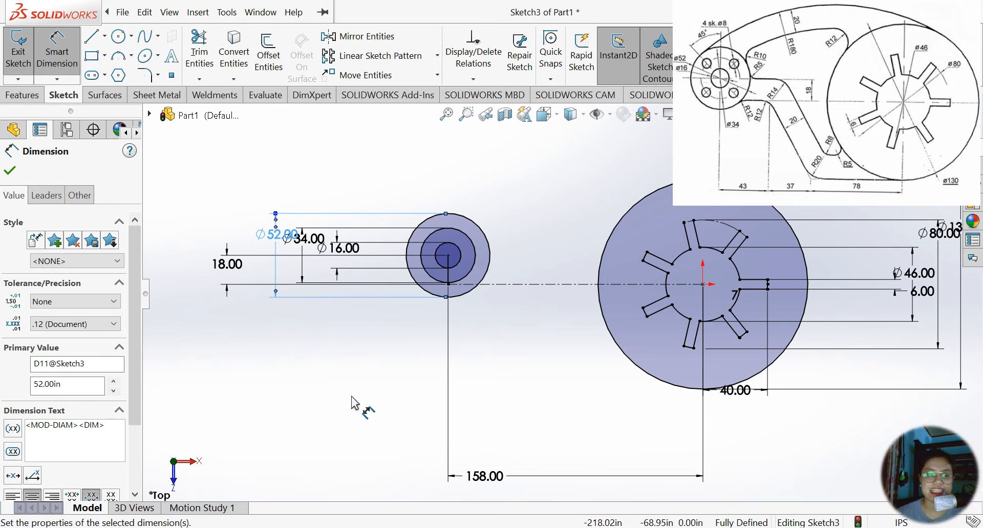
{"action": "key", "text": "Escape"}
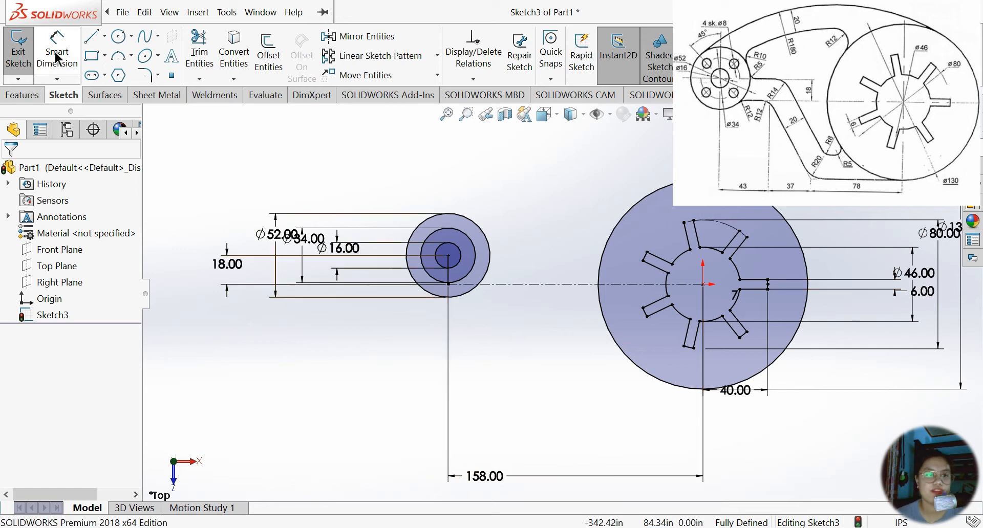
Draw a vertical centerline about 76 in long from the hub circles' centre up past the outer circle.
{"action": "left_click", "coordinate": [104, 36]}
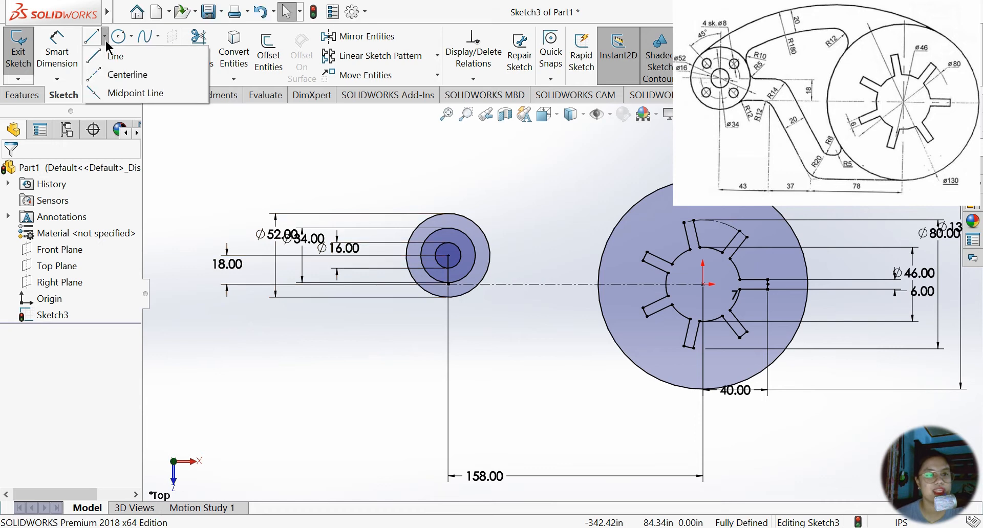
{"action": "left_click", "coordinate": [126, 72]}
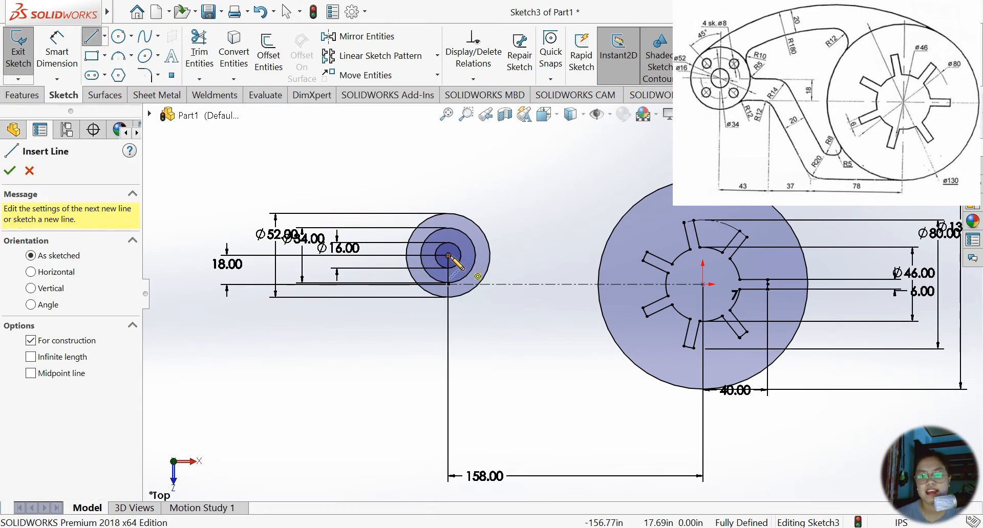
{"action": "left_click", "coordinate": [448, 255]}
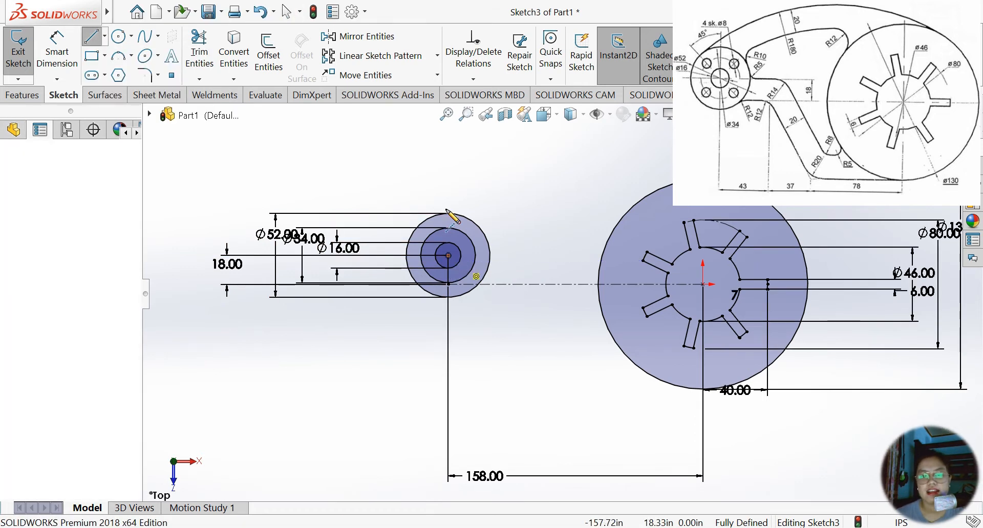
{"action": "left_click", "coordinate": [448, 132]}
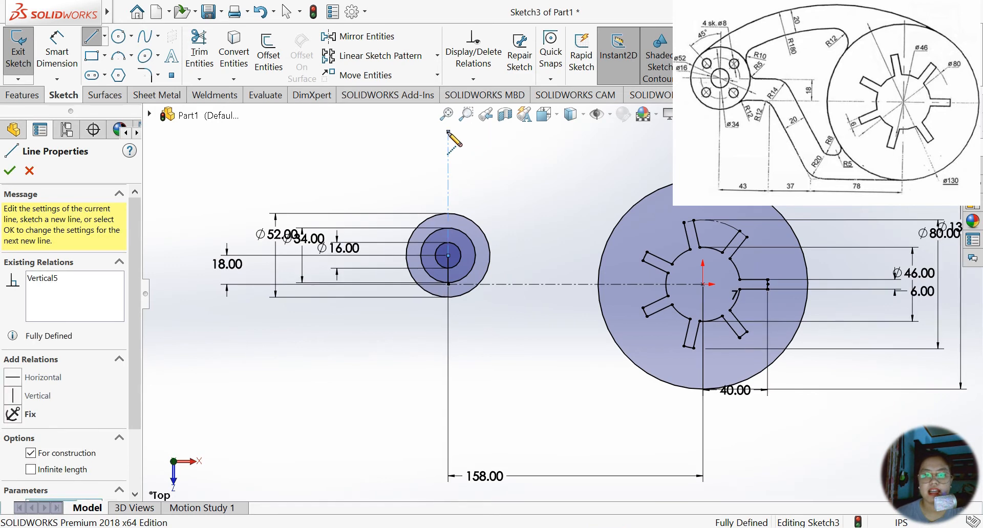
{"action": "key", "text": "Escape"}
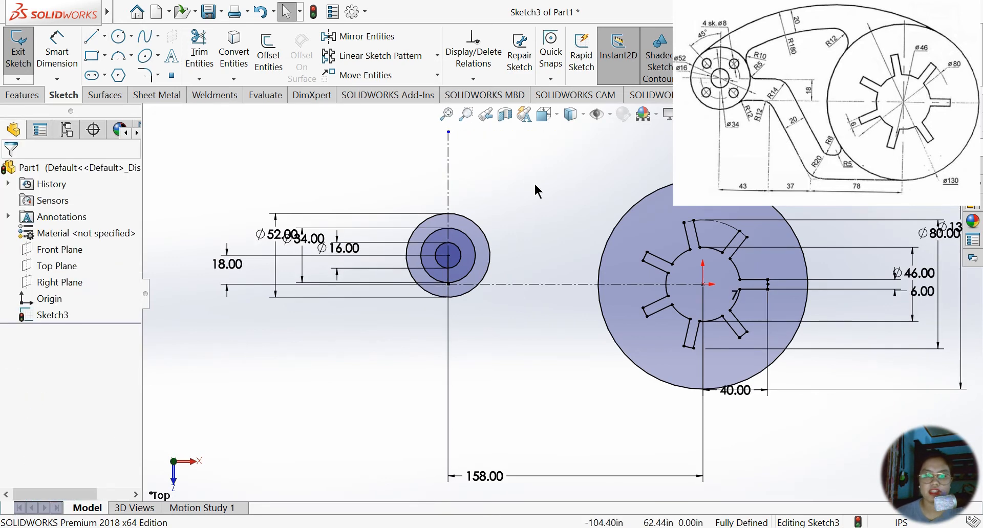
Draw a slanted centerline about 85 in long from the hub centre up and away from the disc, past the outer circle.
{"action": "left_click", "coordinate": [131, 36]}
{"action": "left_click", "coordinate": [104, 38]}
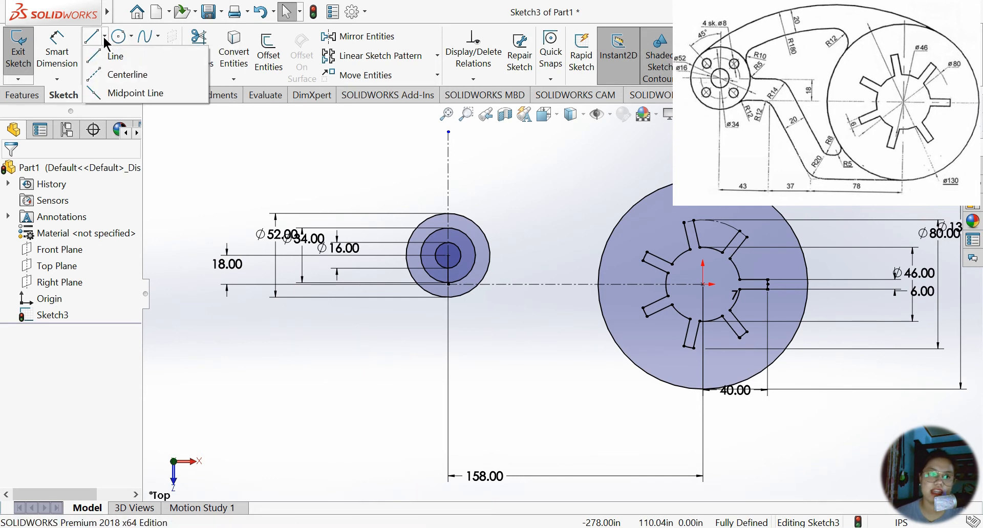
{"action": "left_click", "coordinate": [112, 75]}
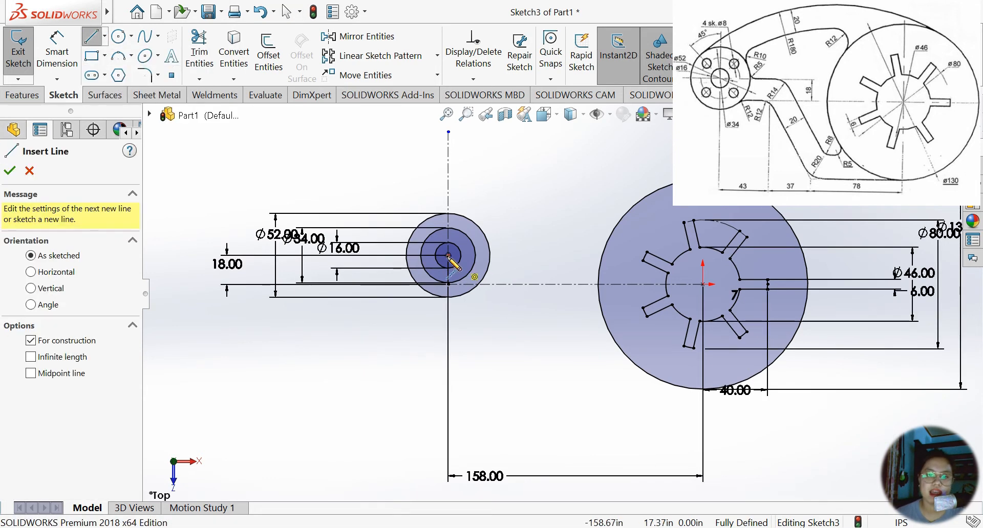
{"action": "left_click", "coordinate": [448, 255]}
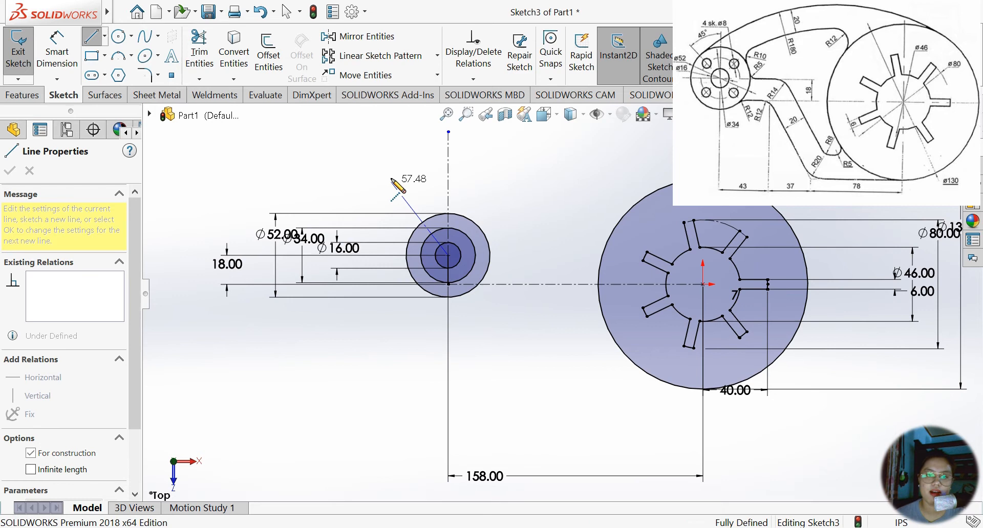
{"action": "left_click", "coordinate": [370, 160]}
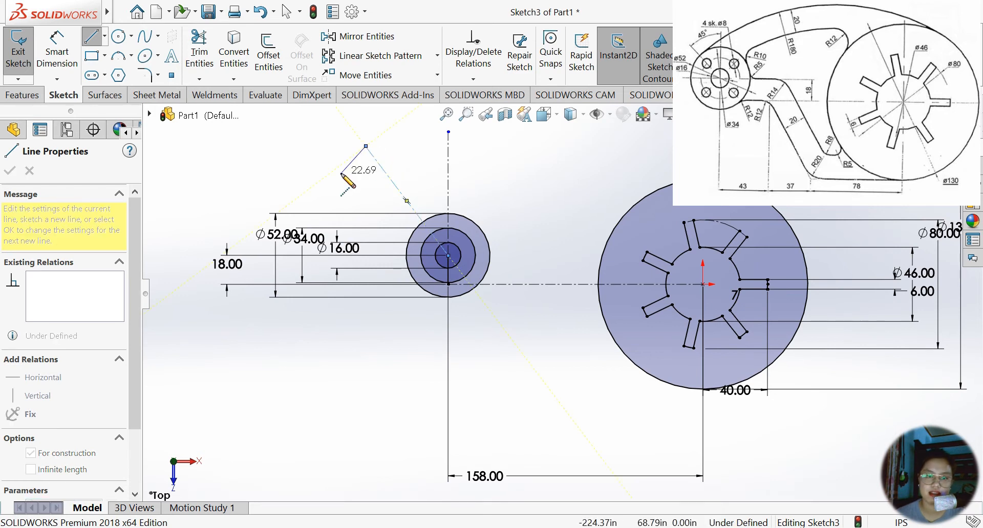
{"action": "key", "text": "Escape"}
Start an angle dimension between the slanted and vertical centerlines, and set the vertical centerline's length to 45 in.
{"action": "key", "text": "d"}
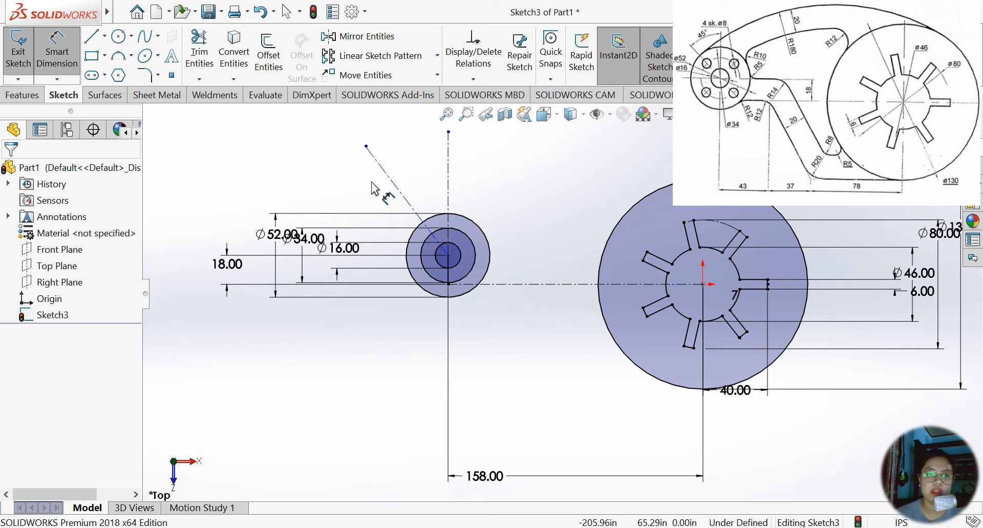
{"action": "left_click", "coordinate": [381, 169]}
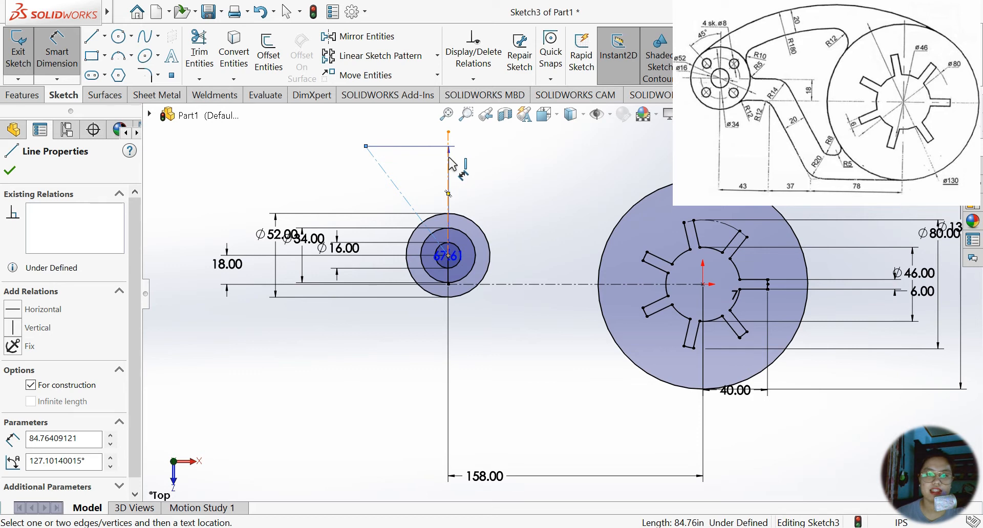
{"action": "left_click", "coordinate": [449, 160]}
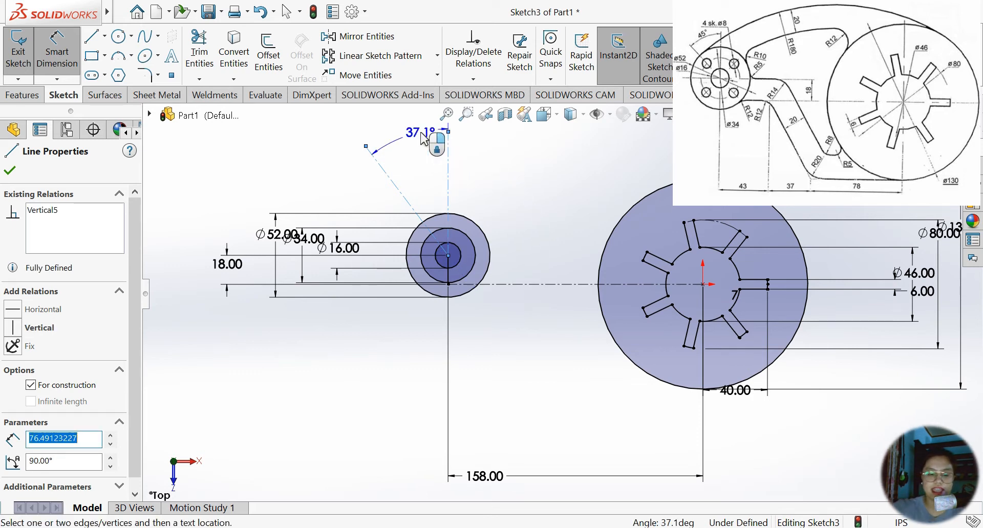
{"action": "type", "text": "4"}
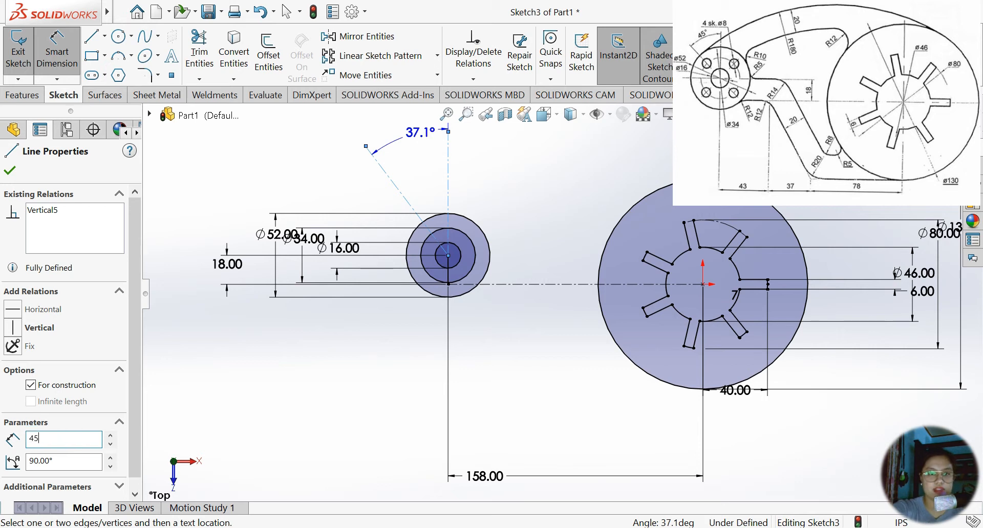
{"action": "type", "text": "5"}
{"action": "key", "text": "Return"}
Try to set the angle to 45° in the vertical centerline's properties.
{"action": "left_click", "coordinate": [63, 463]}
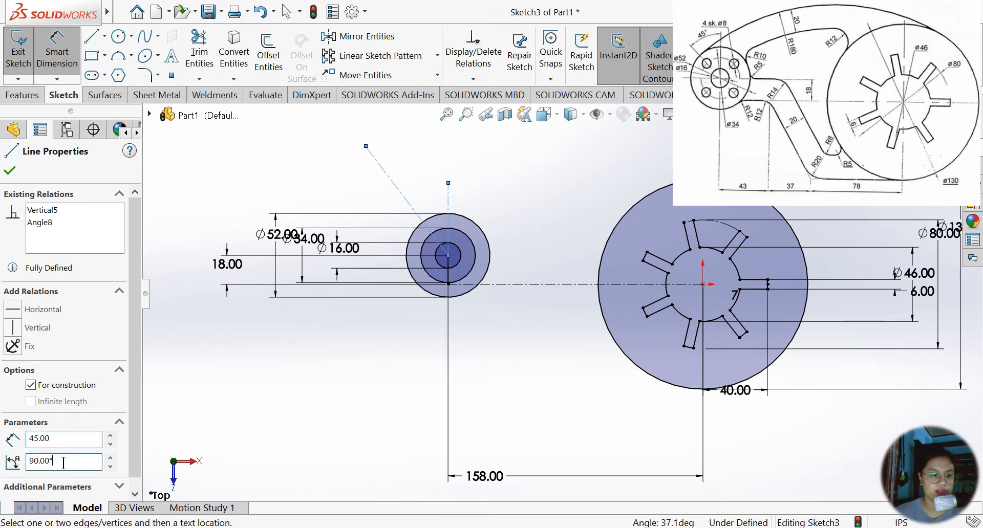
{"action": "left_click_drag", "start_coordinate": [64, 463], "coordinate": [10, 467]}
{"action": "type", "text": "45"}
{"action": "left_click", "coordinate": [10, 171]}
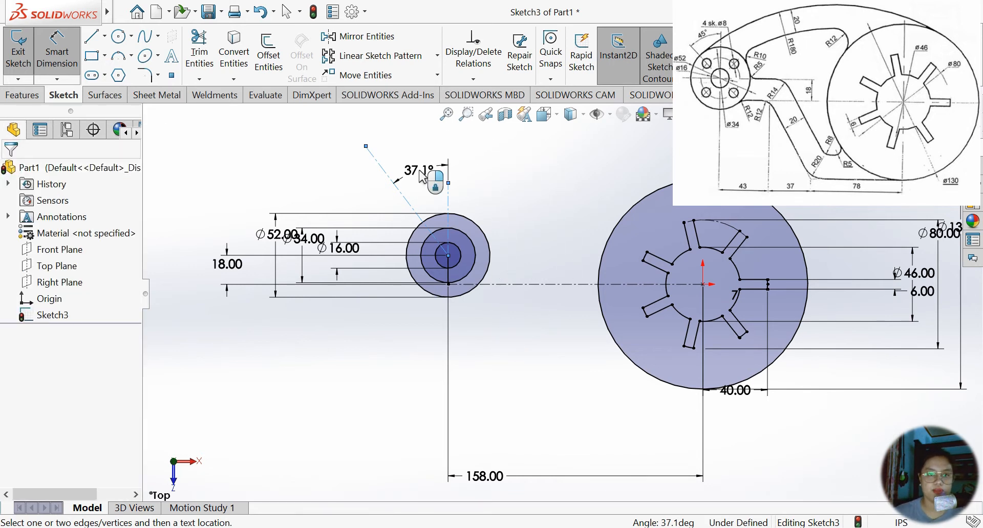
Place the angle dimension between the slanted and vertical centerlines above the hub and set it to 45°.
{"action": "left_click", "coordinate": [421, 176]}
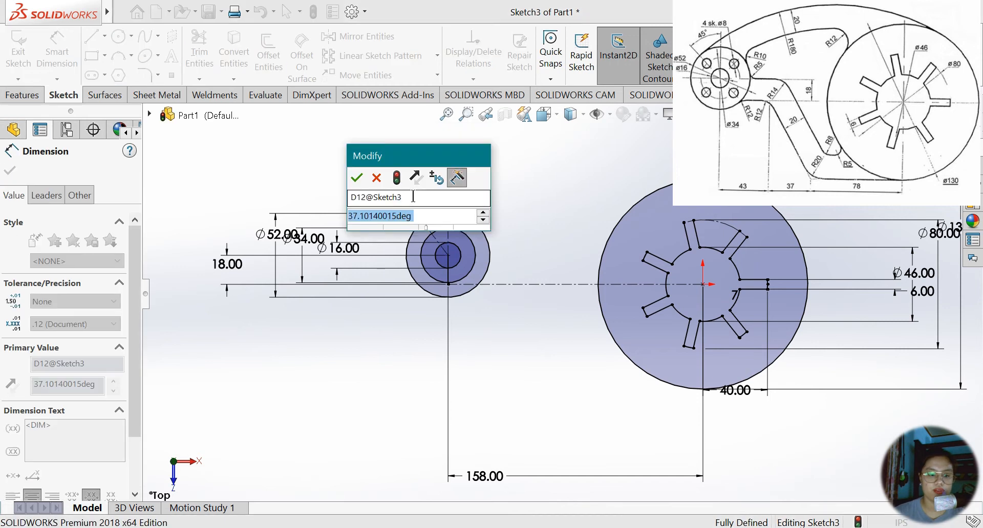
{"action": "key", "text": "Return"}
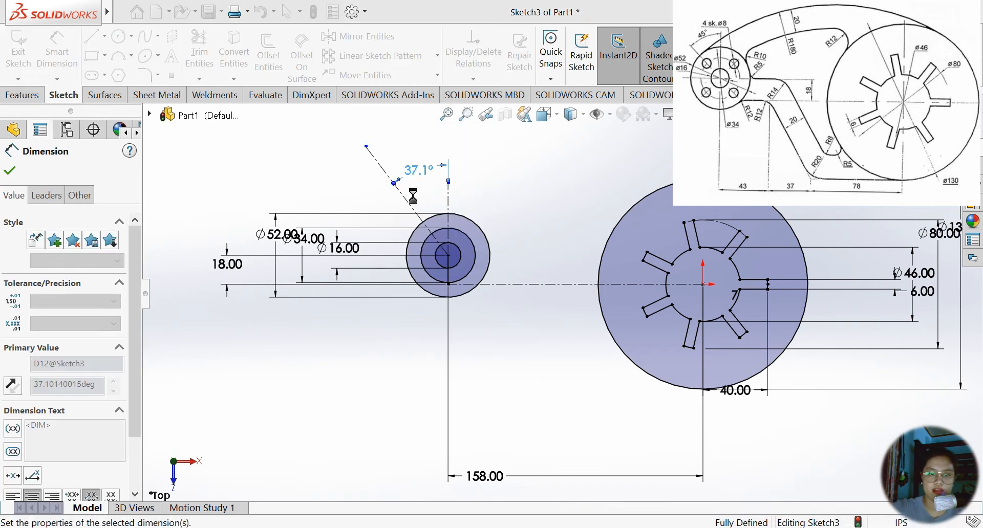
{"action": "key", "text": "Escape"}
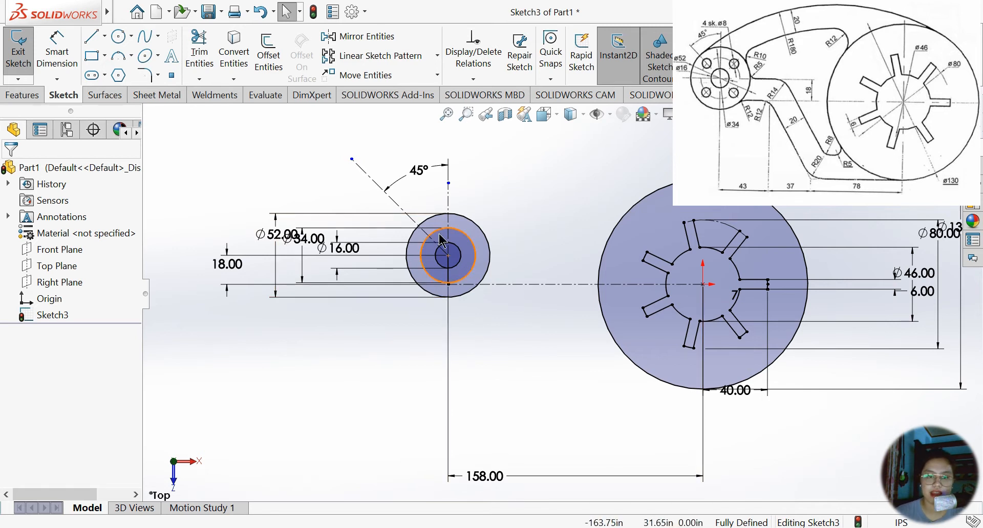
Draw a circle about 7.3 in in radius centred where the slanted centerline crosses the 34 in hub circle.
{"action": "scroll", "coordinate": [441, 241], "scroll_direction": "up", "scroll_amount": 3}
{"action": "scroll", "coordinate": [442, 240], "scroll_direction": "up", "scroll_amount": 6}
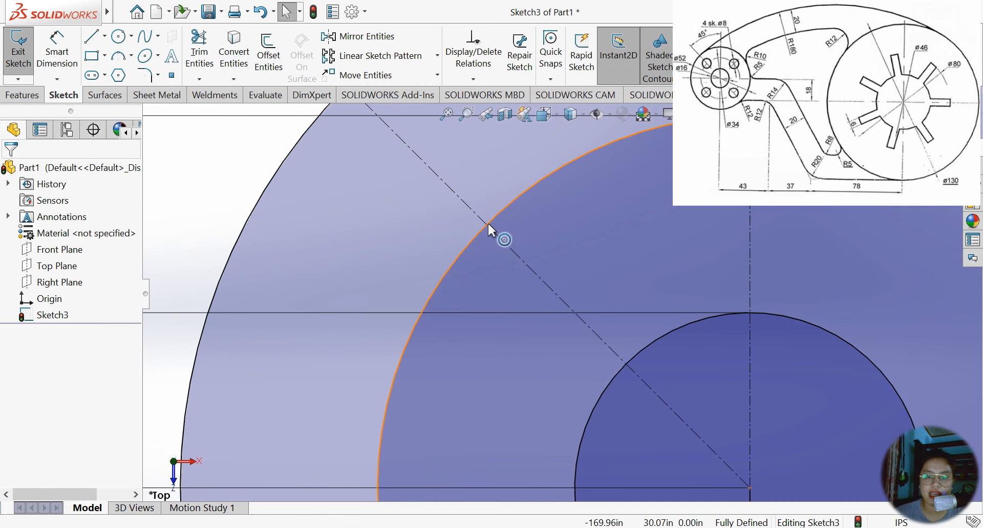
{"action": "left_click", "coordinate": [131, 36]}
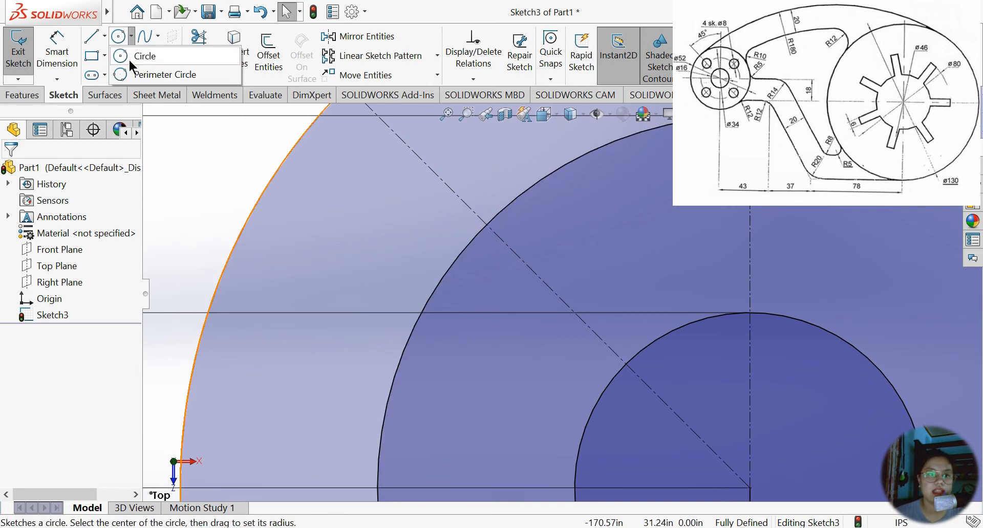
{"action": "left_click", "coordinate": [132, 58]}
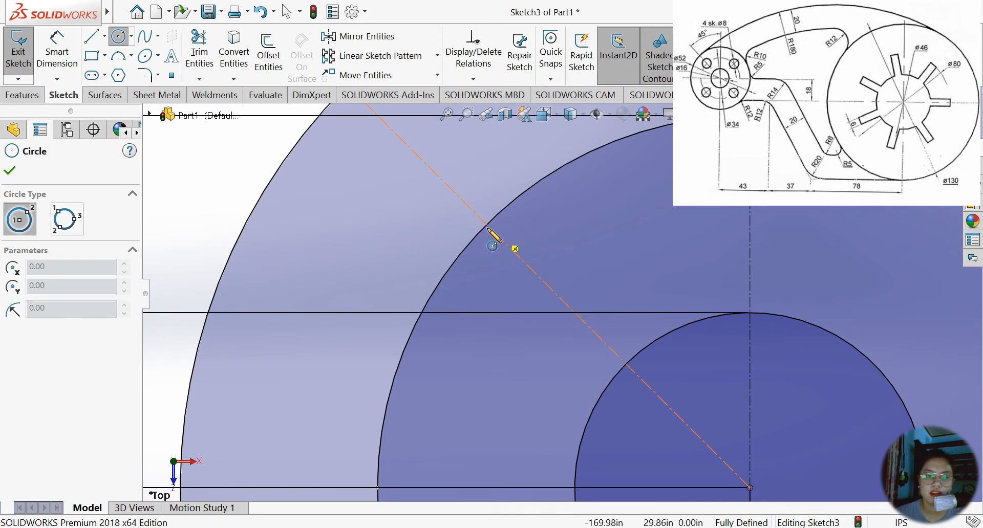
{"action": "scroll", "coordinate": [491, 231], "scroll_direction": "up", "scroll_amount": 3}
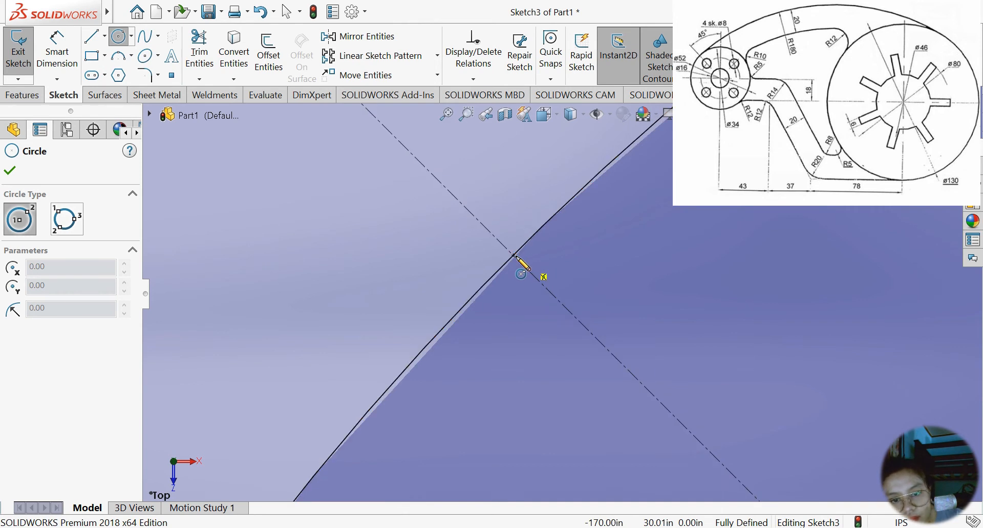
{"action": "left_click", "coordinate": [513, 255]}
{"action": "scroll", "coordinate": [633, 308], "scroll_direction": "down", "scroll_amount": 5}
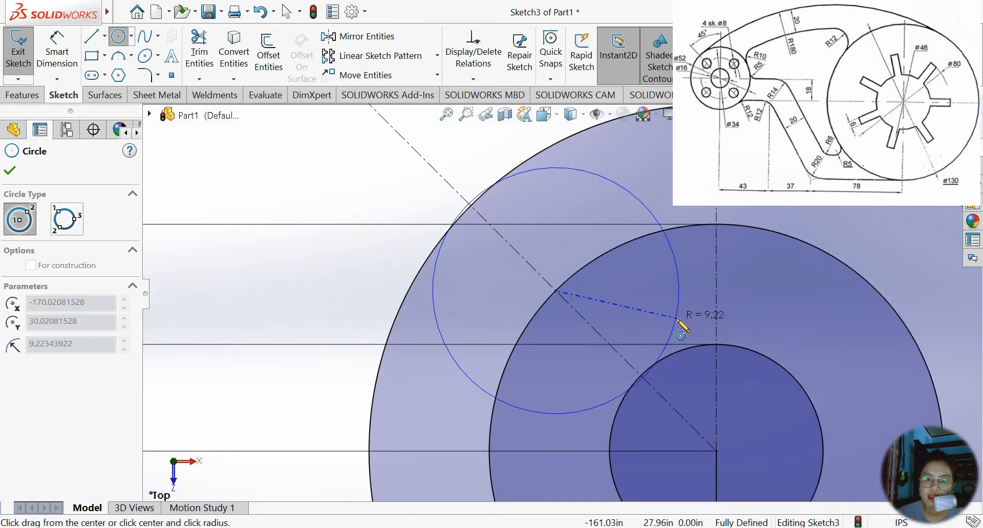
{"action": "left_click", "coordinate": [653, 300]}
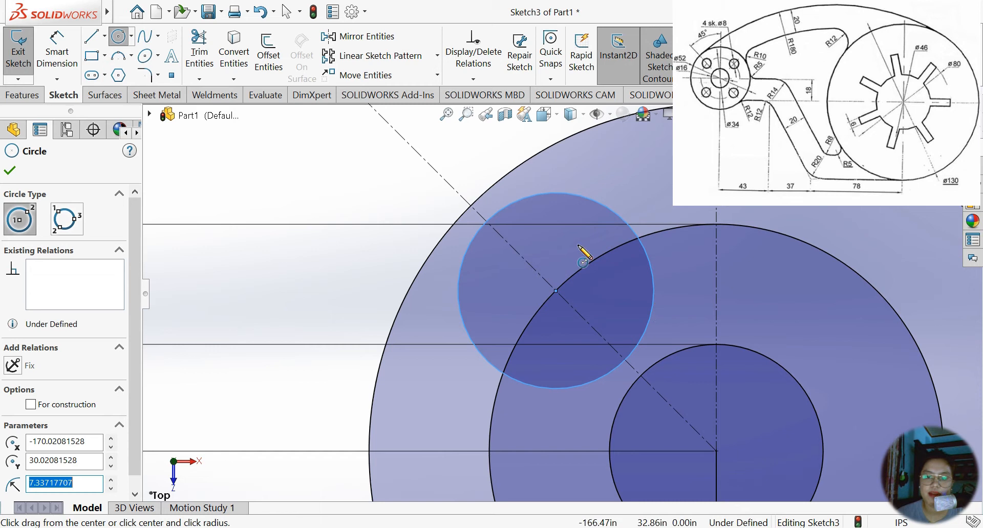
{"action": "left_click", "coordinate": [7, 177]}
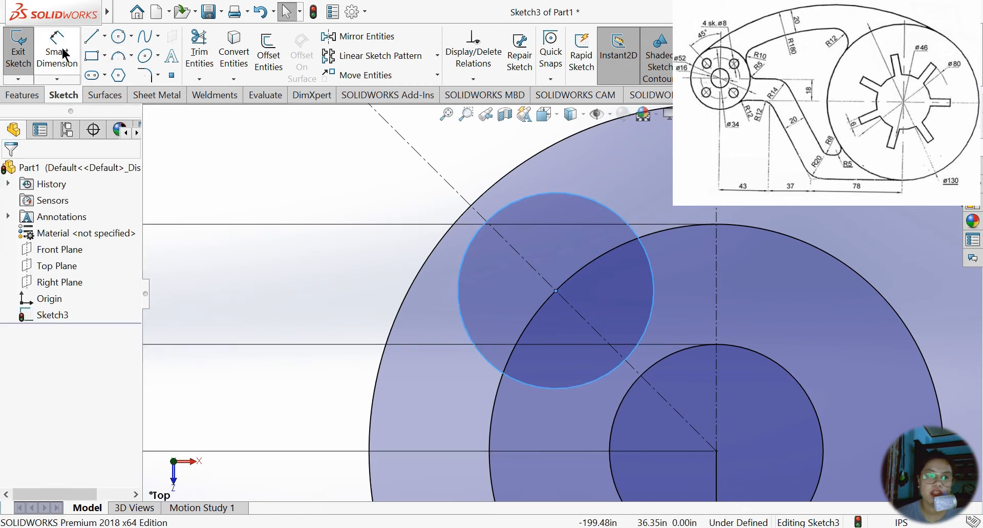
Dimension the diameter of the bolt-hole circle on the slanted centerline and set it to 8 in.
{"action": "key", "text": "d"}
{"action": "left_click", "coordinate": [553, 195]}
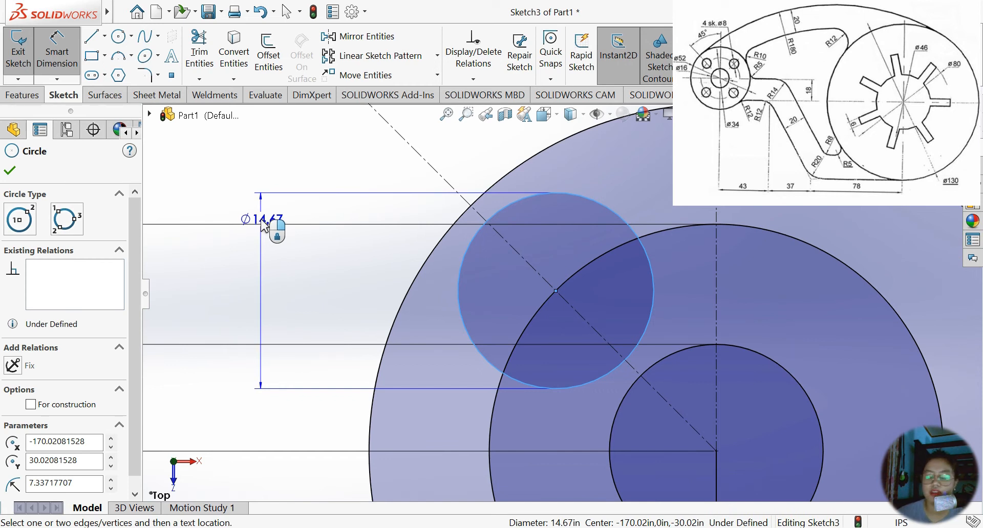
{"action": "left_click", "coordinate": [264, 225]}
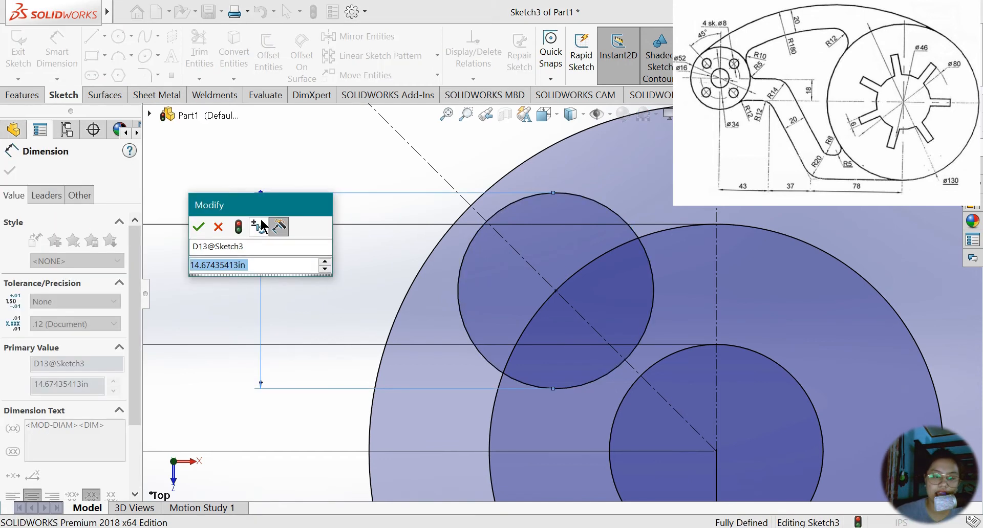
{"action": "left_click", "coordinate": [199, 227]}
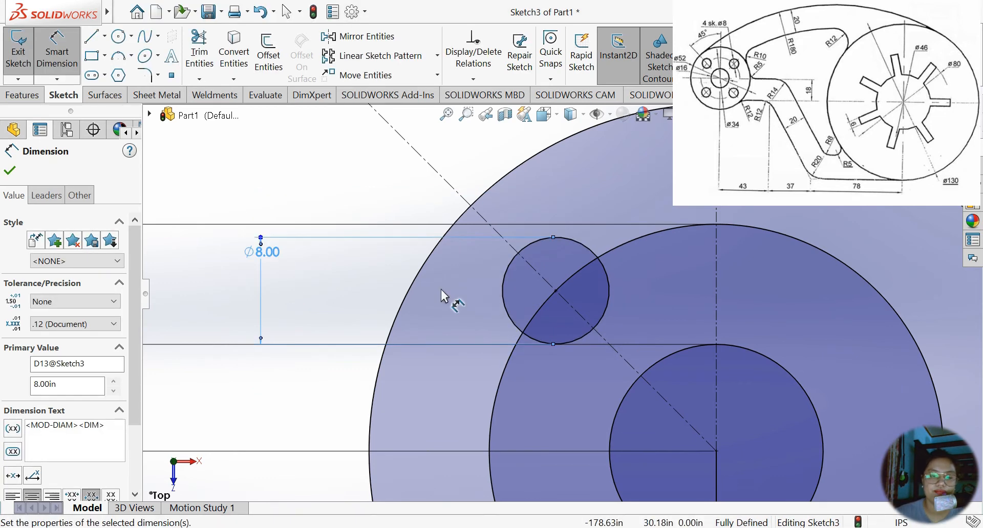
{"action": "scroll", "coordinate": [630, 382], "scroll_direction": "down", "scroll_amount": 3}
{"action": "scroll", "coordinate": [735, 413], "scroll_direction": "up", "scroll_amount": 9}
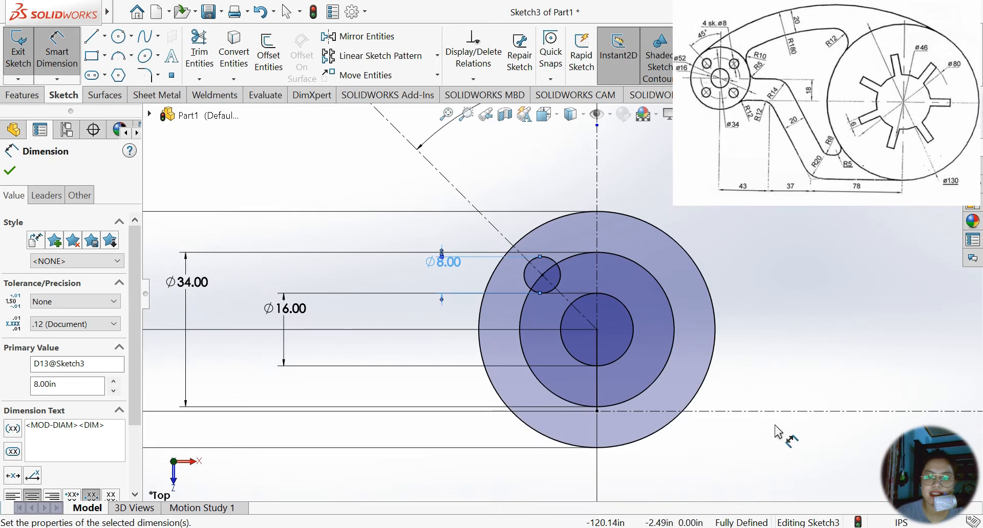
{"action": "scroll", "coordinate": [768, 372], "scroll_direction": "up", "scroll_amount": 3}
{"action": "scroll", "coordinate": [663, 340], "scroll_direction": "down", "scroll_amount": 3}
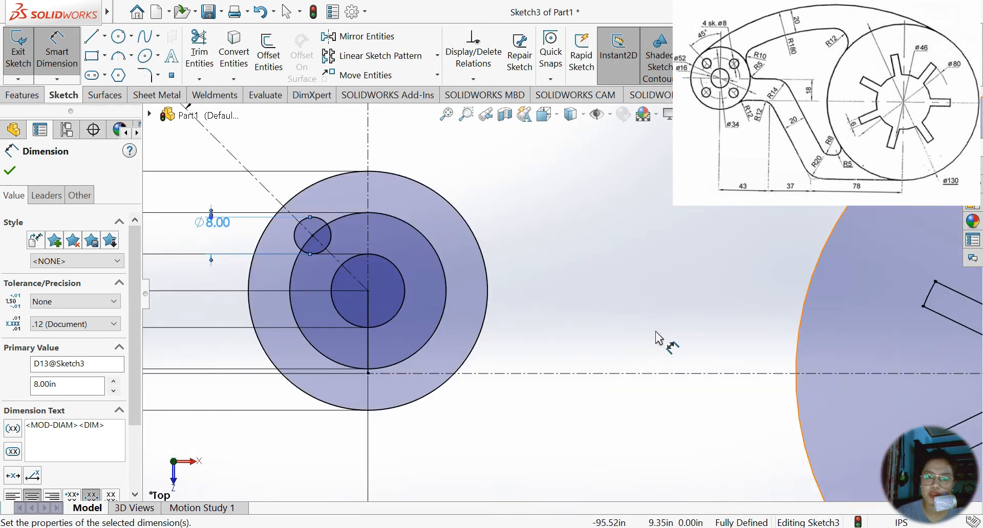
{"action": "scroll", "coordinate": [660, 339], "scroll_direction": "down", "scroll_amount": 2}
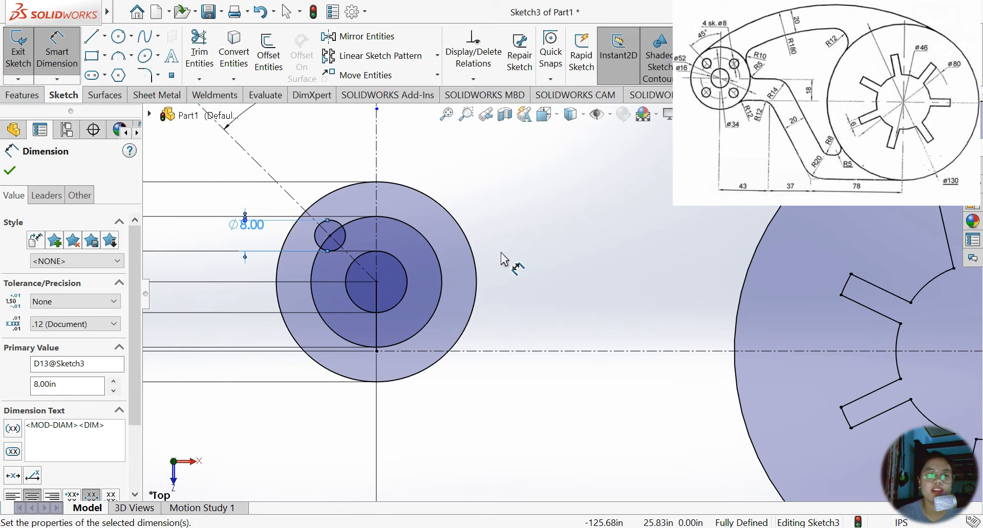
{"action": "key", "text": "Escape"}
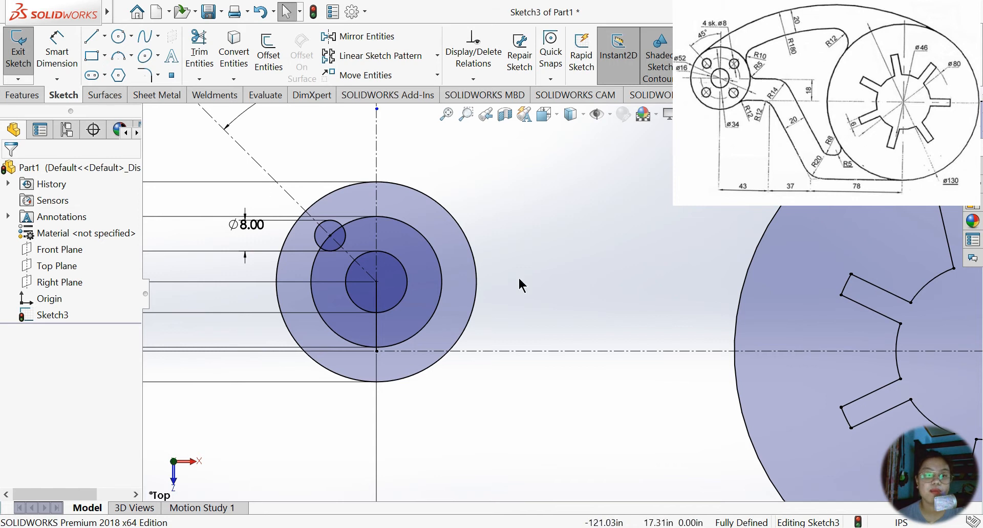
Create a circular sketch pattern of the 8 in bolt hole around the hub centre with 4 equally spaced instances over 360°.
{"action": "left_click", "coordinate": [334, 231]}
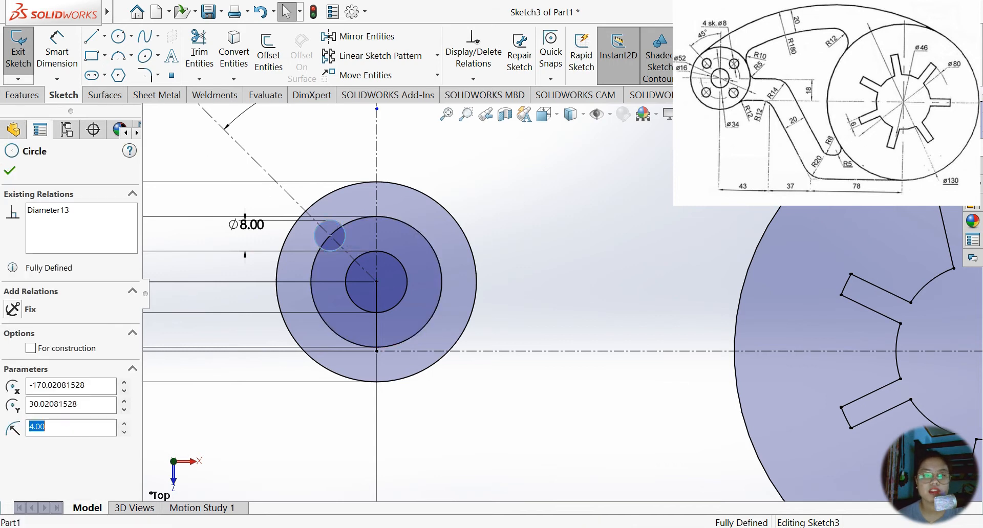
{"action": "left_click", "coordinate": [437, 56]}
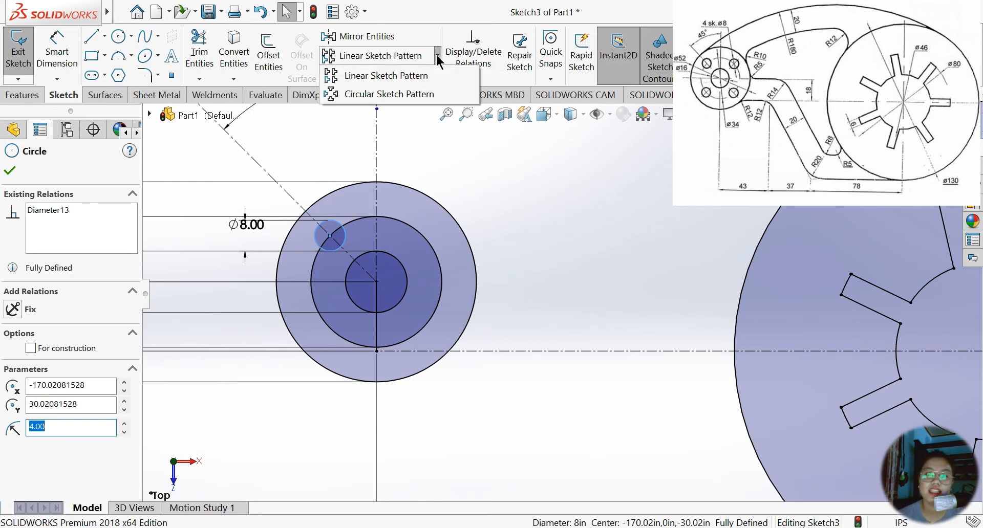
{"action": "left_click", "coordinate": [431, 91]}
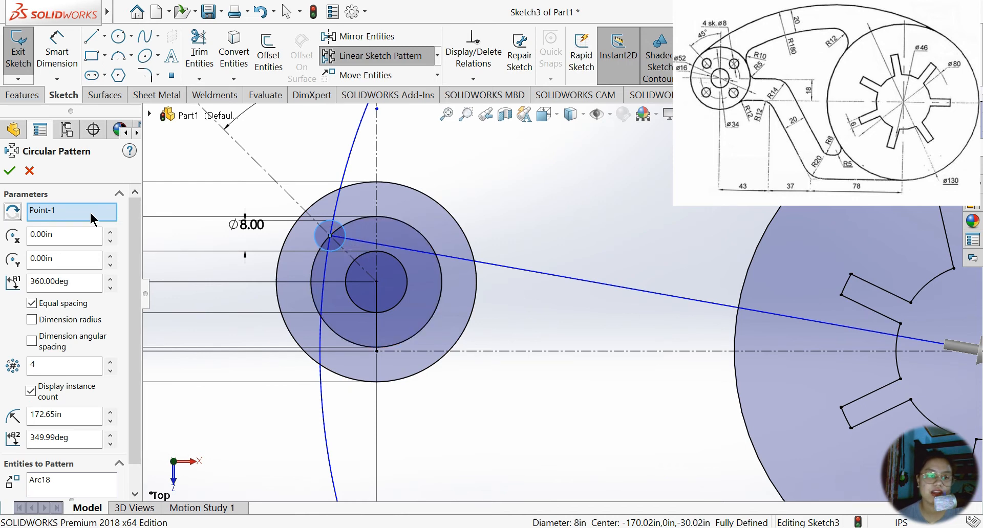
{"action": "left_click", "coordinate": [42, 214]}
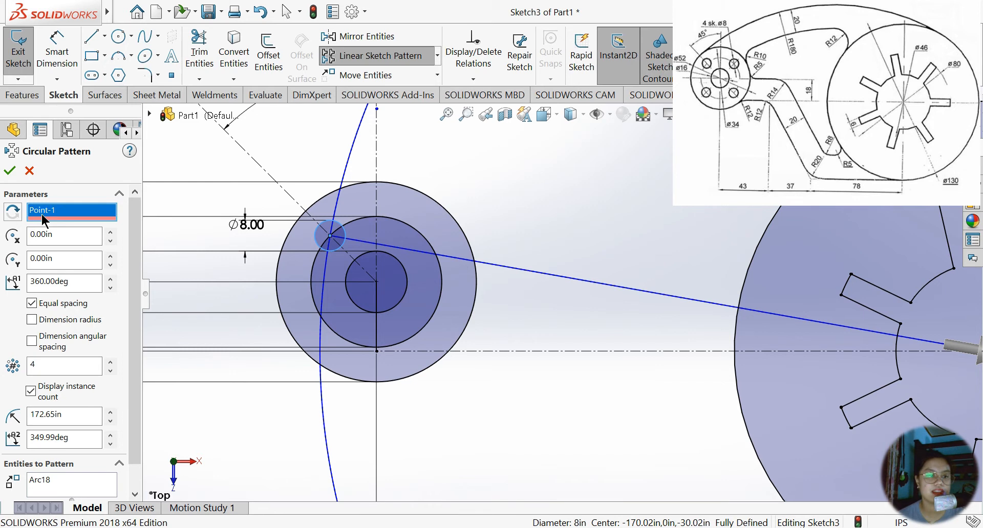
{"action": "left_click", "coordinate": [377, 282]}
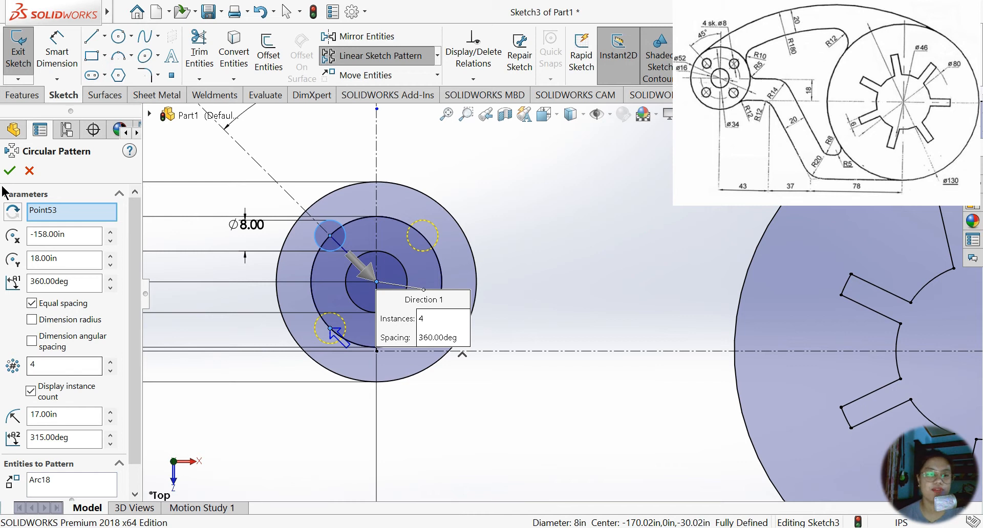
{"action": "left_click", "coordinate": [10, 171]}
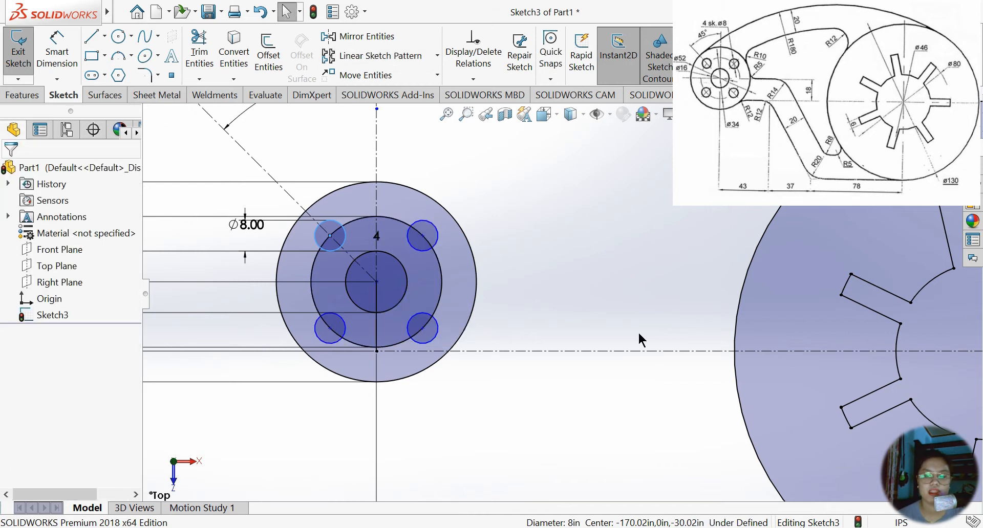
Fully define the sketch, covering all entities with relations and dimensions.
{"action": "key", "text": "f"}
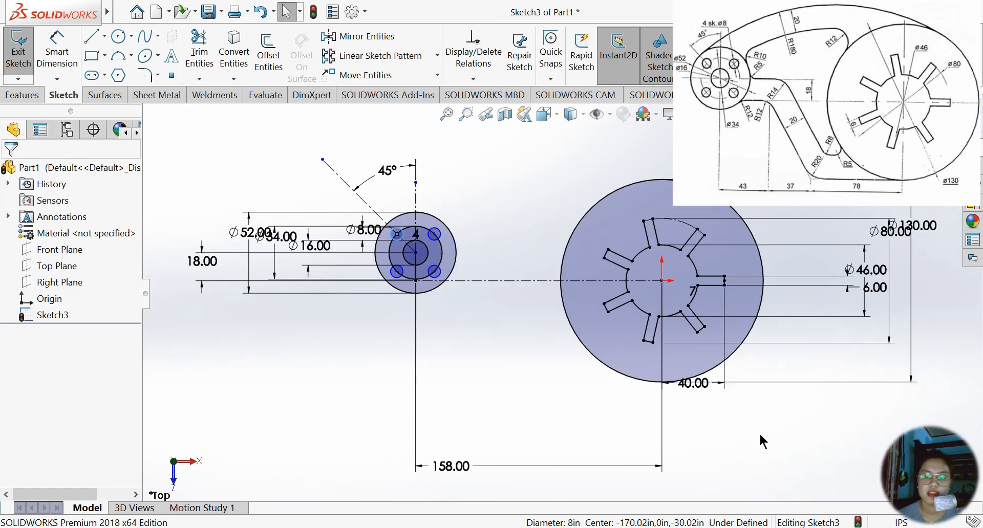
{"action": "scroll", "coordinate": [762, 441], "scroll_direction": "down", "scroll_amount": 1}
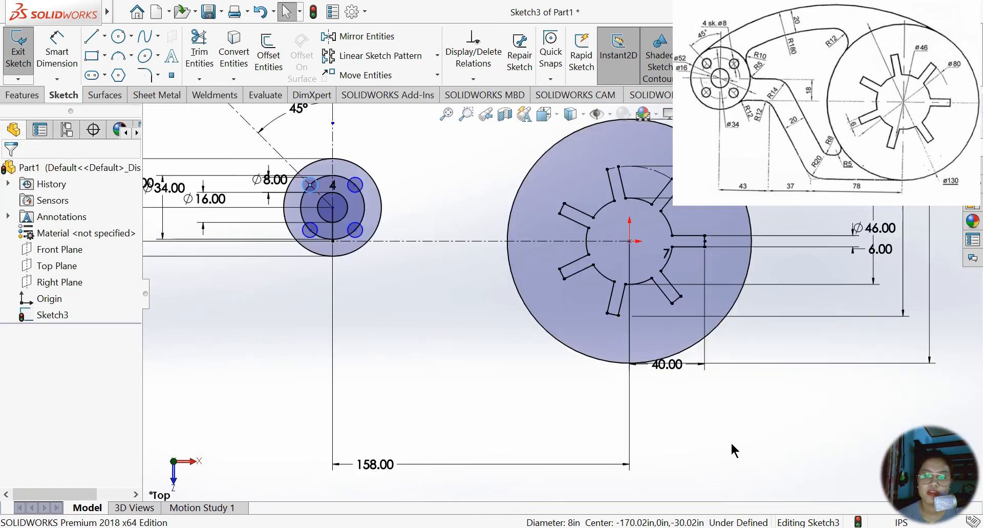
{"action": "left_click", "coordinate": [470, 81]}
{"action": "left_click", "coordinate": [489, 59]}
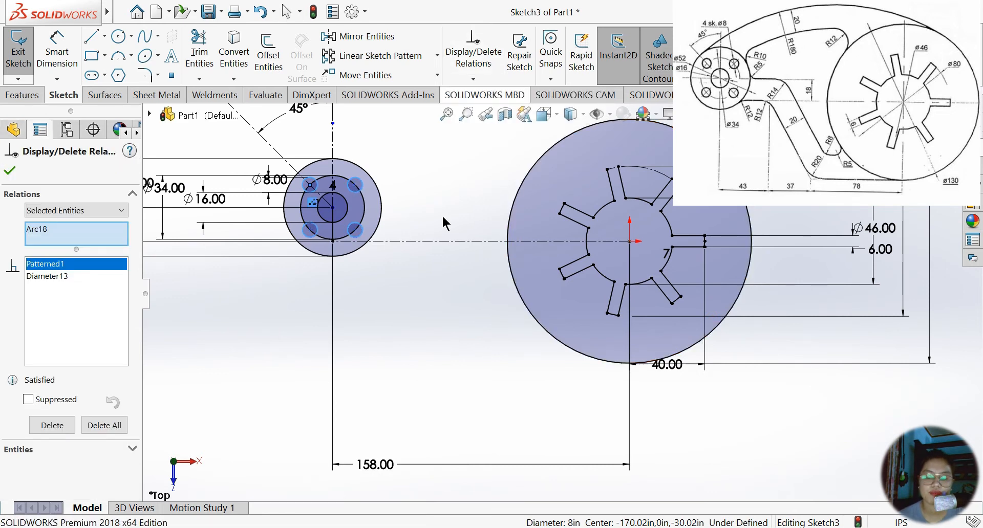
{"action": "left_click", "coordinate": [474, 80]}
{"action": "left_click", "coordinate": [502, 132]}
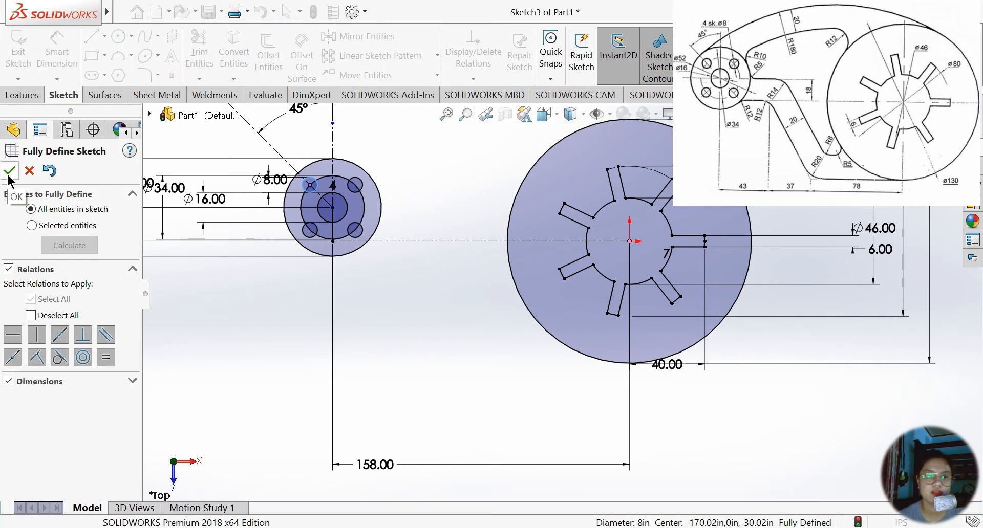
{"action": "left_click", "coordinate": [10, 171]}
Draw a three-point arc about 138 in in radius, arching from the 52 in hub circle over to the 130 in disc's outer edge.
{"action": "scroll", "coordinate": [562, 294], "scroll_direction": "up", "scroll_amount": 2}
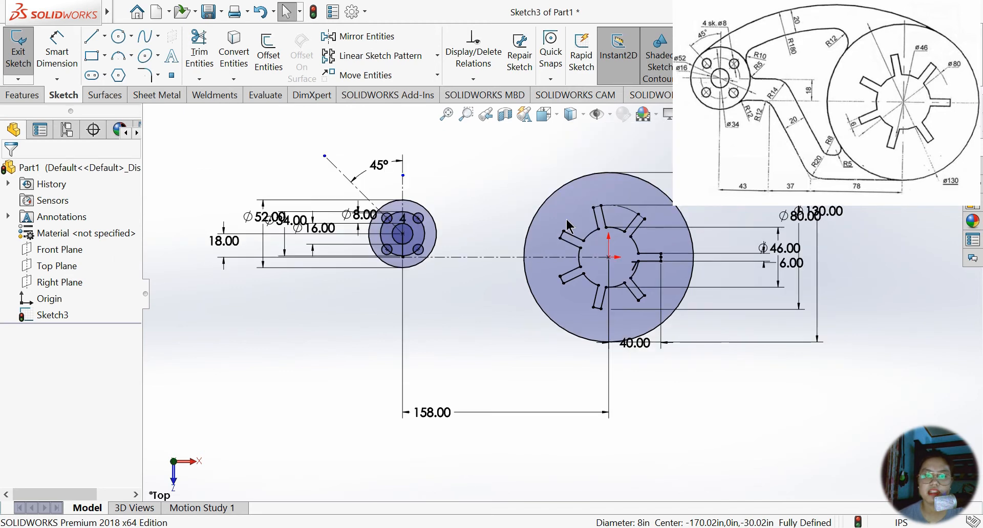
{"action": "scroll", "coordinate": [576, 182], "scroll_direction": "down", "scroll_amount": 2}
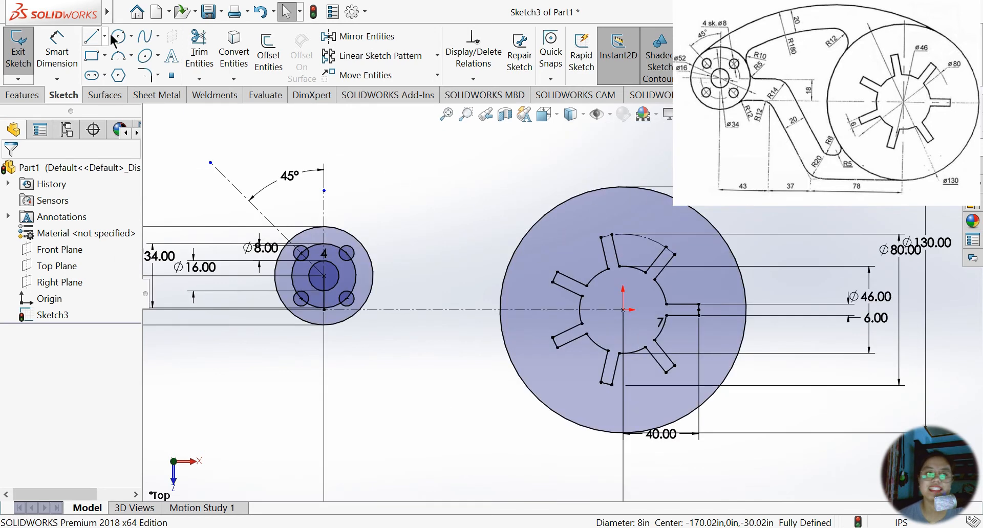
{"action": "left_click", "coordinate": [132, 36]}
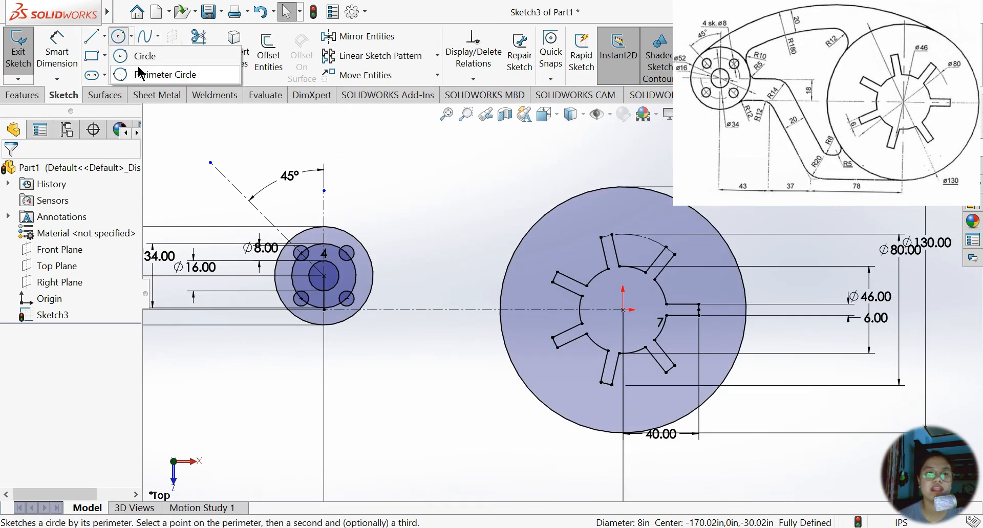
{"action": "left_click", "coordinate": [131, 57]}
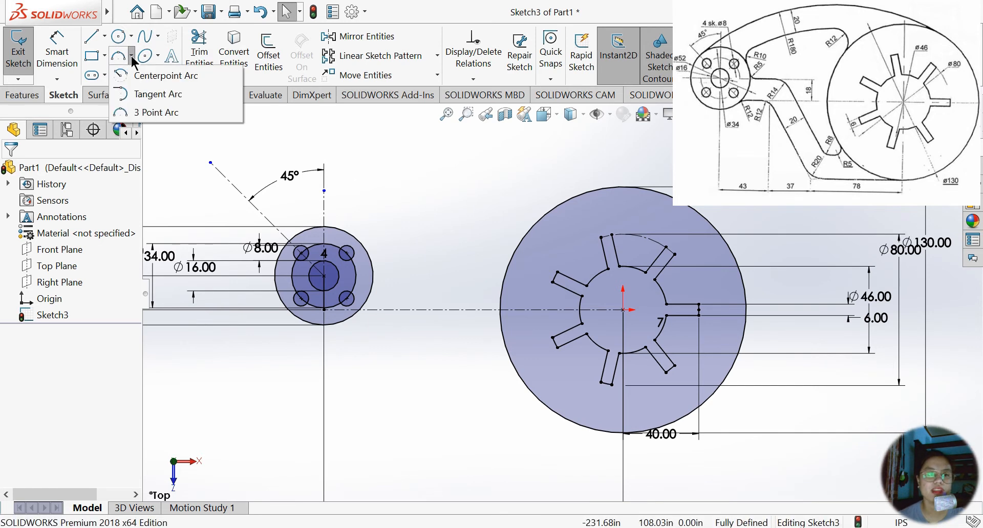
{"action": "left_click", "coordinate": [156, 113]}
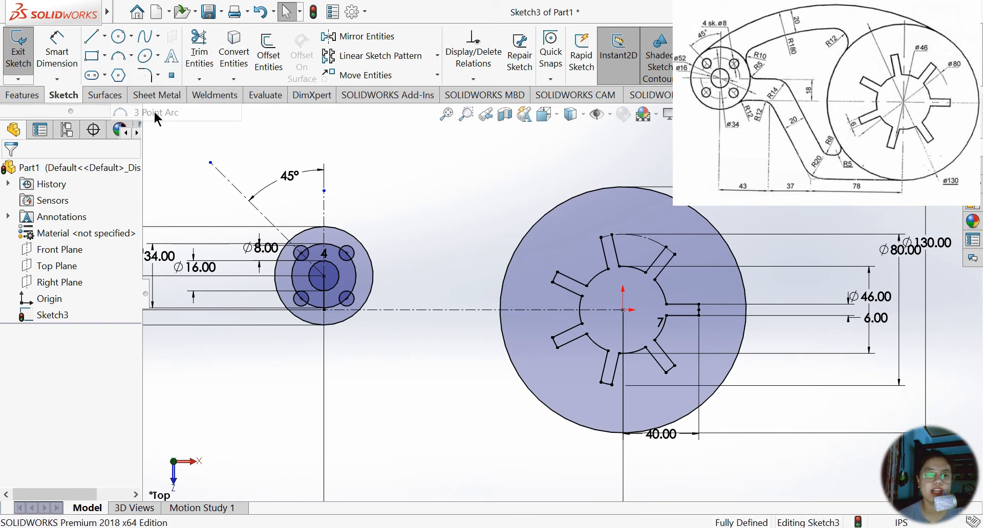
{"action": "scroll", "coordinate": [308, 270], "scroll_direction": "up", "scroll_amount": 2}
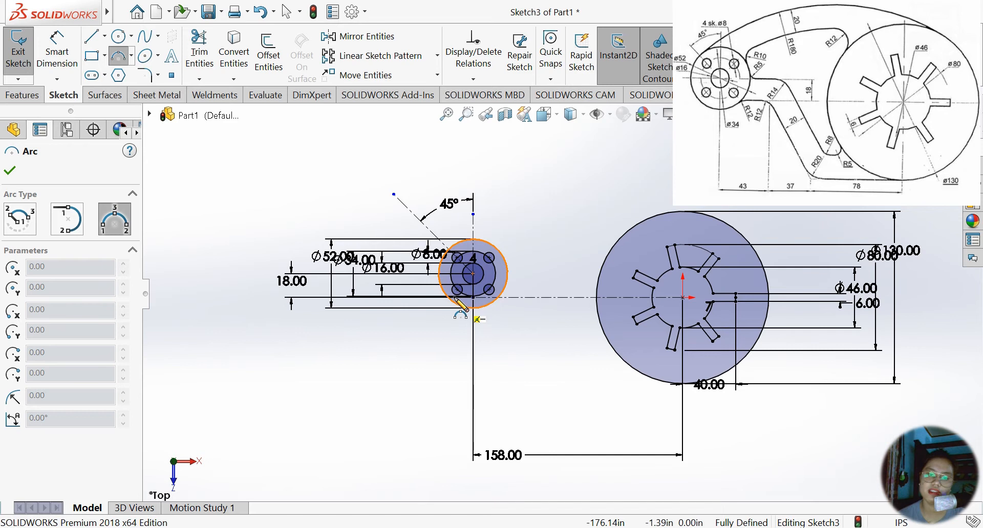
{"action": "scroll", "coordinate": [451, 297], "scroll_direction": "down", "scroll_amount": 5}
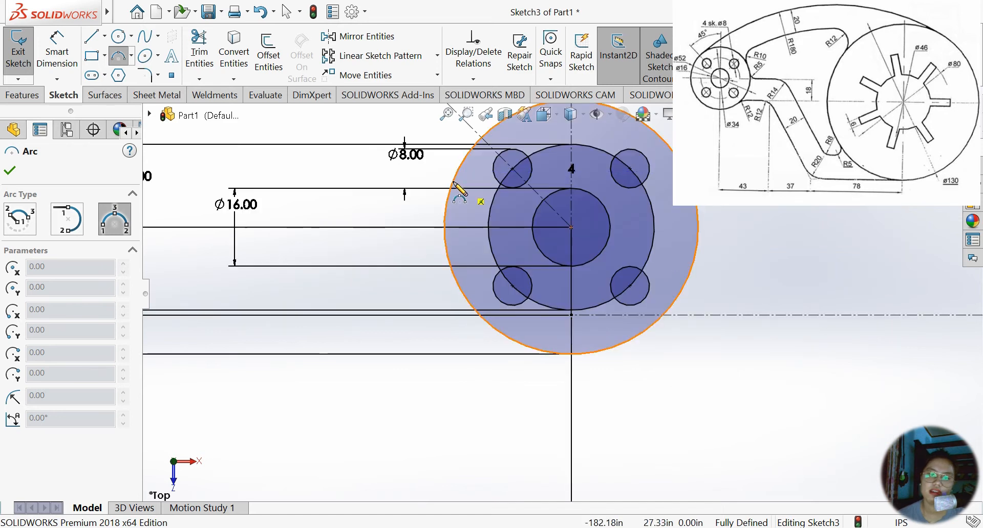
{"action": "scroll", "coordinate": [562, 293], "scroll_direction": "up", "scroll_amount": 3}
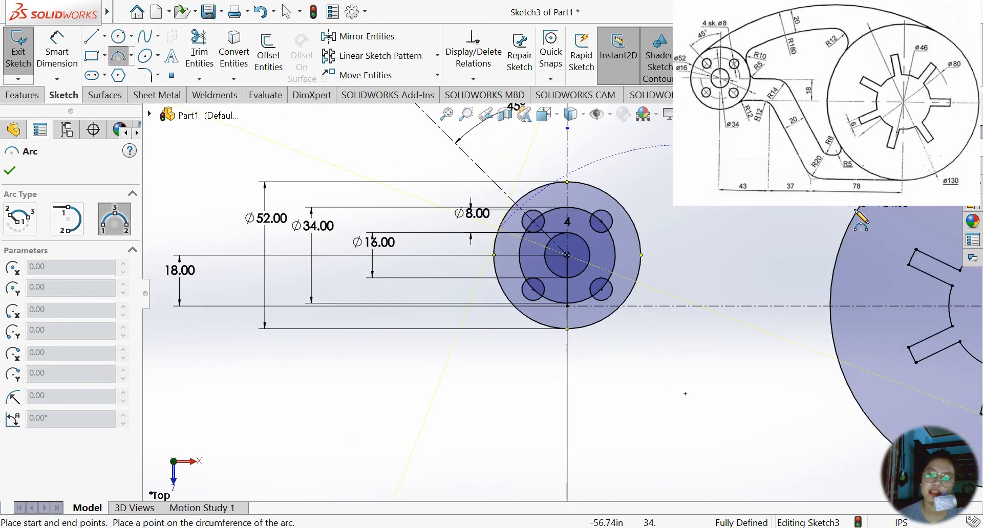
{"action": "key", "text": "z"}
{"action": "key", "text": "z"}
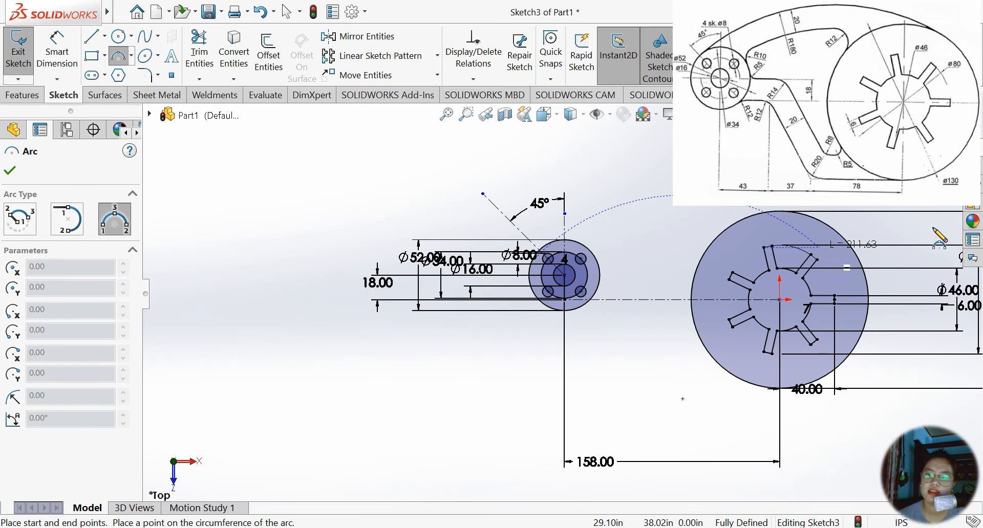
{"action": "scroll", "coordinate": [939, 238], "scroll_direction": "down", "scroll_amount": 2}
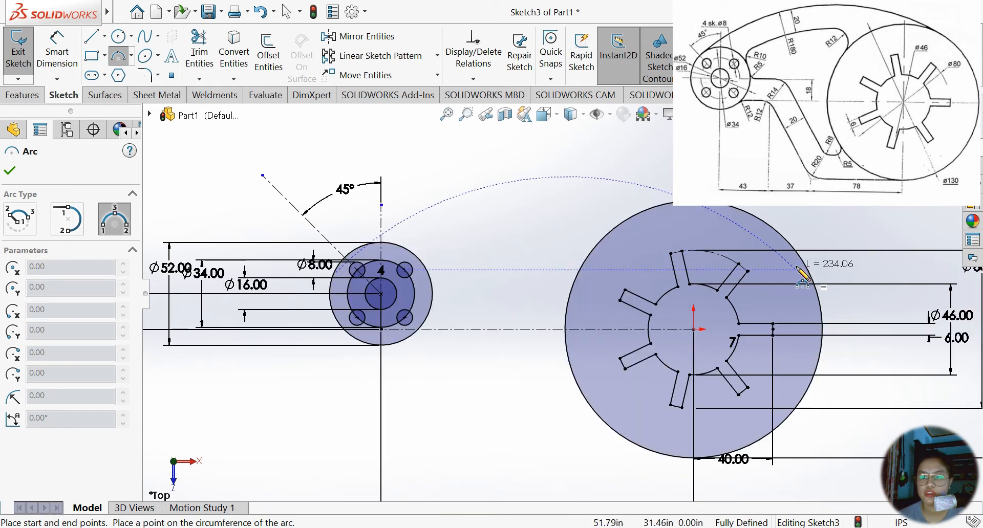
{"action": "left_click", "coordinate": [808, 270]}
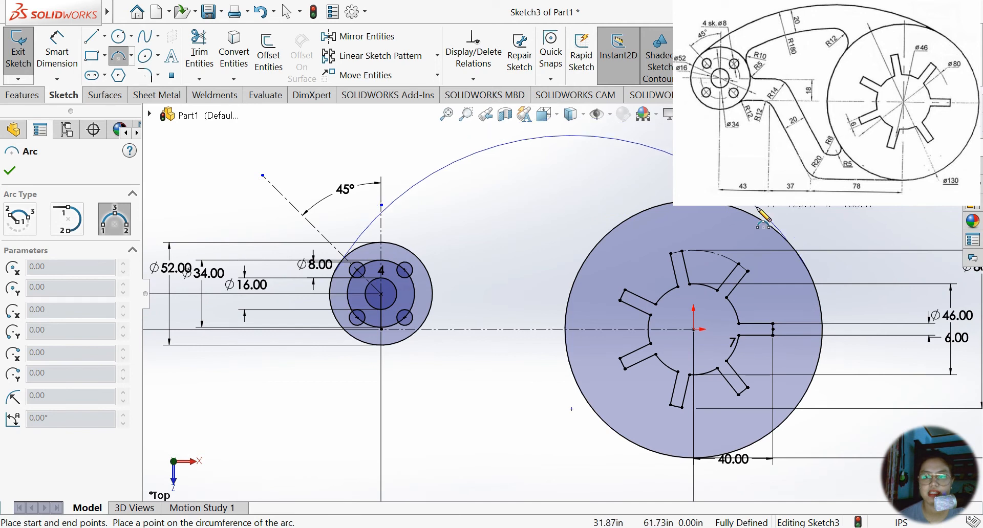
{"action": "left_click", "coordinate": [570, 135]}
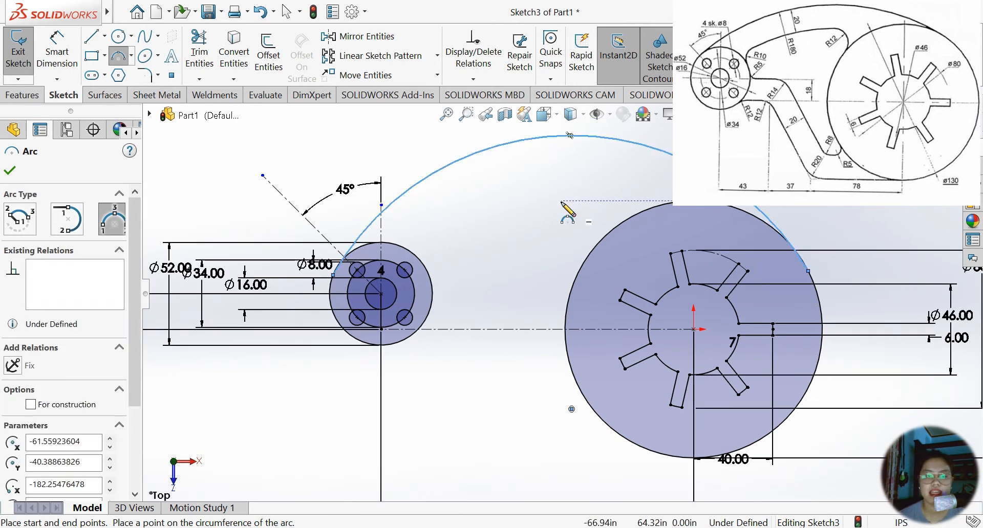
{"action": "key", "text": "Escape"}
Add a tangent relation between the connecting arc and the 52 in hub circle.
{"action": "scroll", "coordinate": [318, 273], "scroll_direction": "down", "scroll_amount": 3}
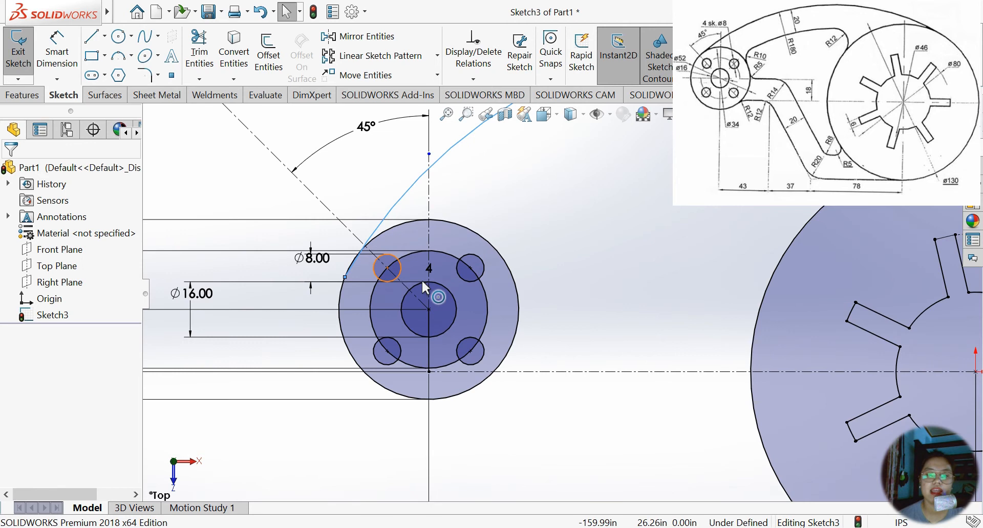
{"action": "scroll", "coordinate": [409, 246], "scroll_direction": "down", "scroll_amount": 5}
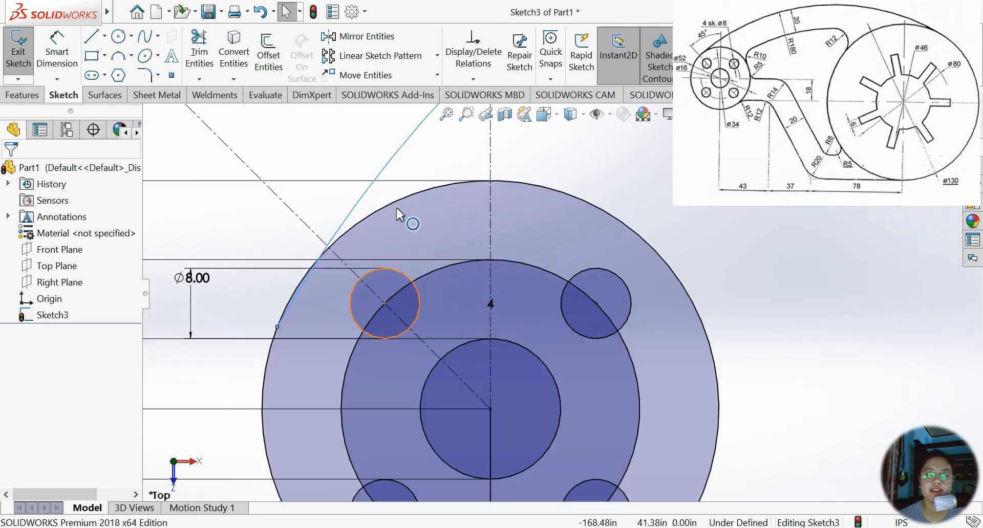
{"action": "left_click", "coordinate": [460, 67]}
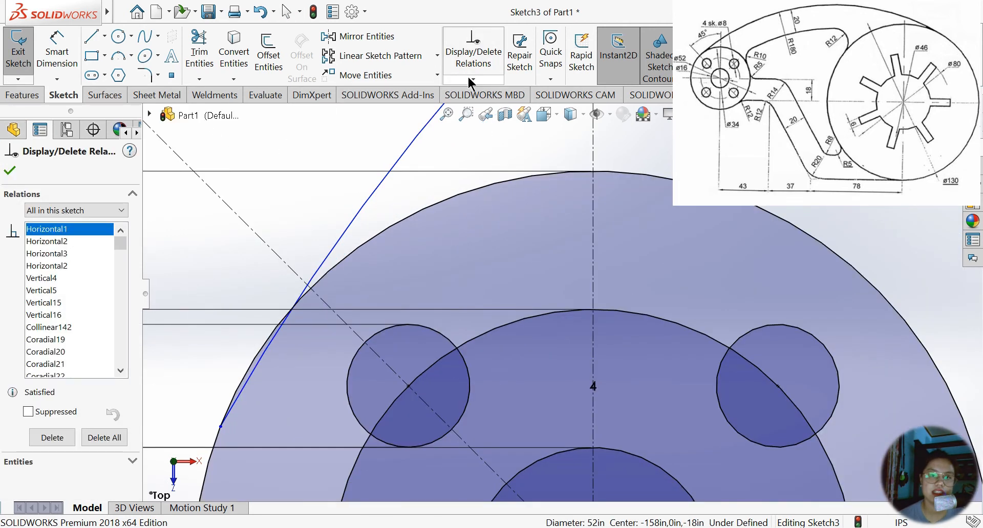
{"action": "left_click", "coordinate": [468, 77]}
{"action": "left_click", "coordinate": [474, 113]}
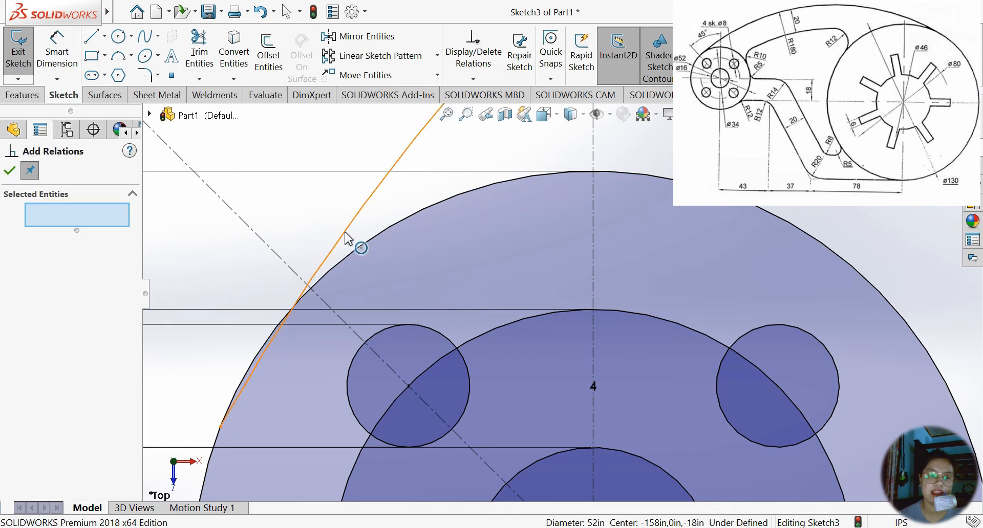
{"action": "left_click", "coordinate": [354, 244]}
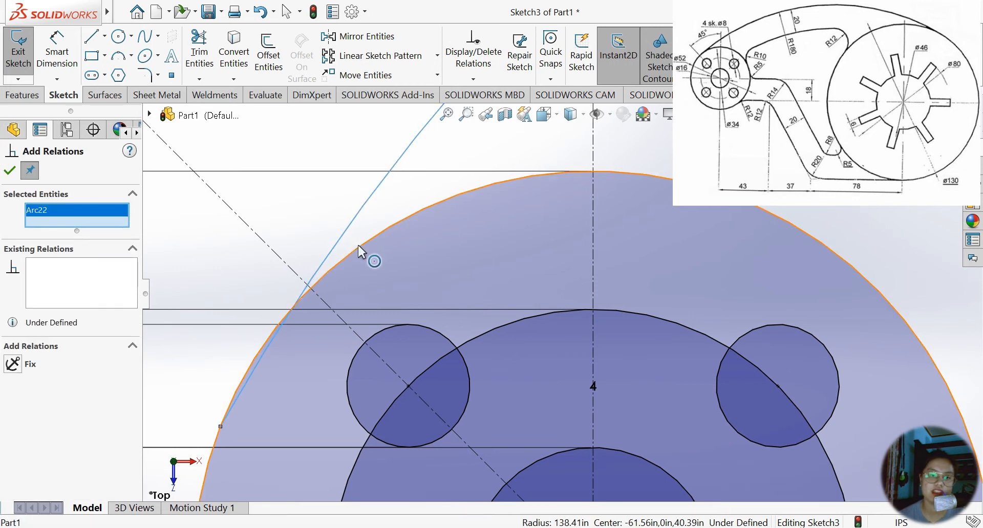
{"action": "left_click", "coordinate": [361, 252]}
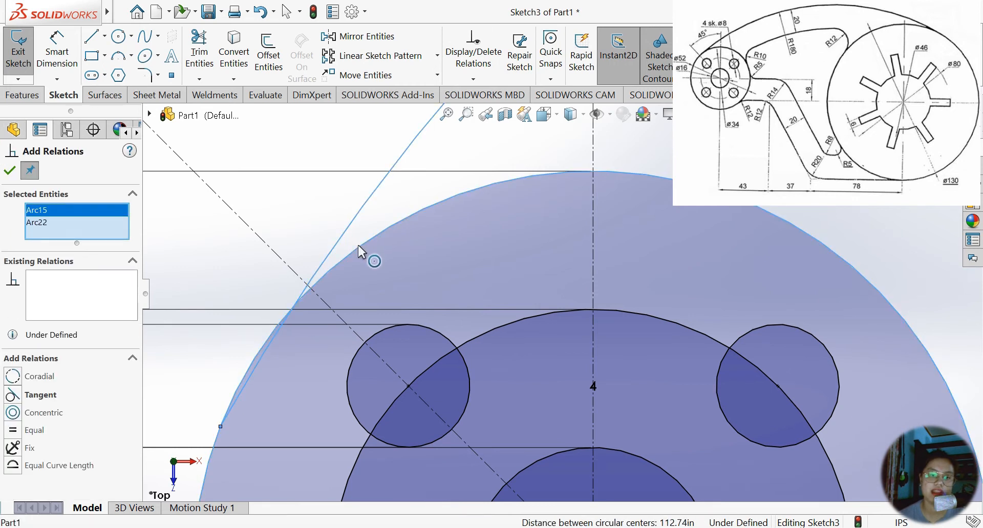
{"action": "left_click", "coordinate": [13, 395]}
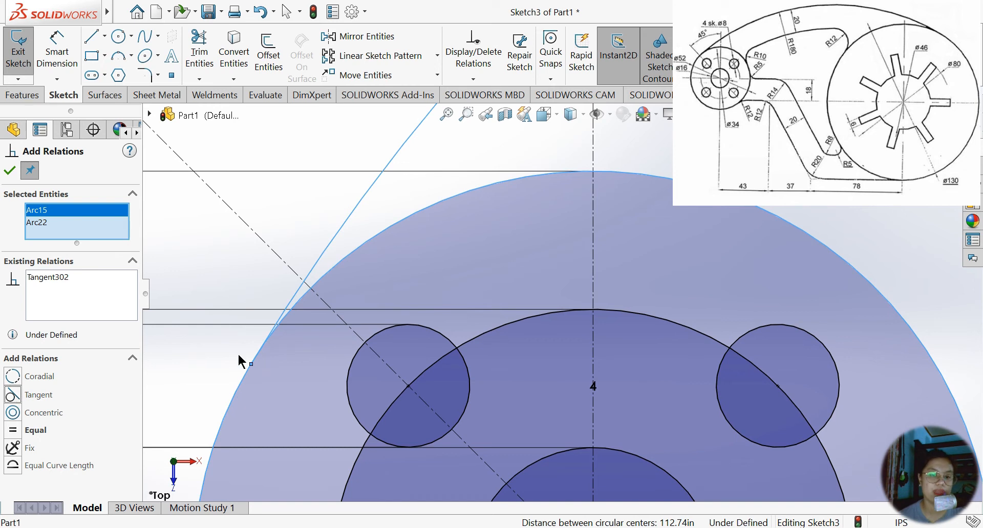
{"action": "key", "text": "Escape"}
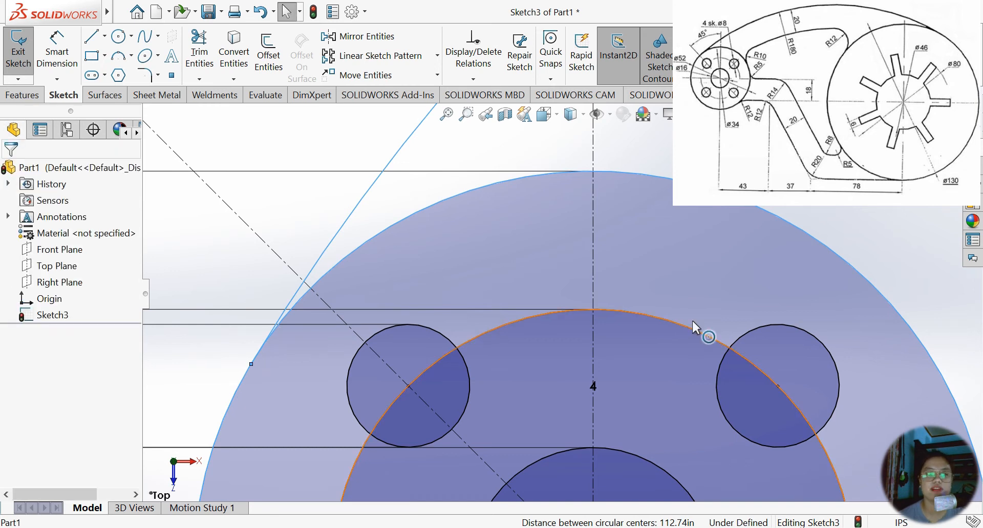
{"action": "scroll", "coordinate": [692, 318], "scroll_direction": "up", "scroll_amount": 3}
{"action": "scroll", "coordinate": [781, 288], "scroll_direction": "up", "scroll_amount": 2}
{"action": "scroll", "coordinate": [930, 289], "scroll_direction": "up", "scroll_amount": 2}
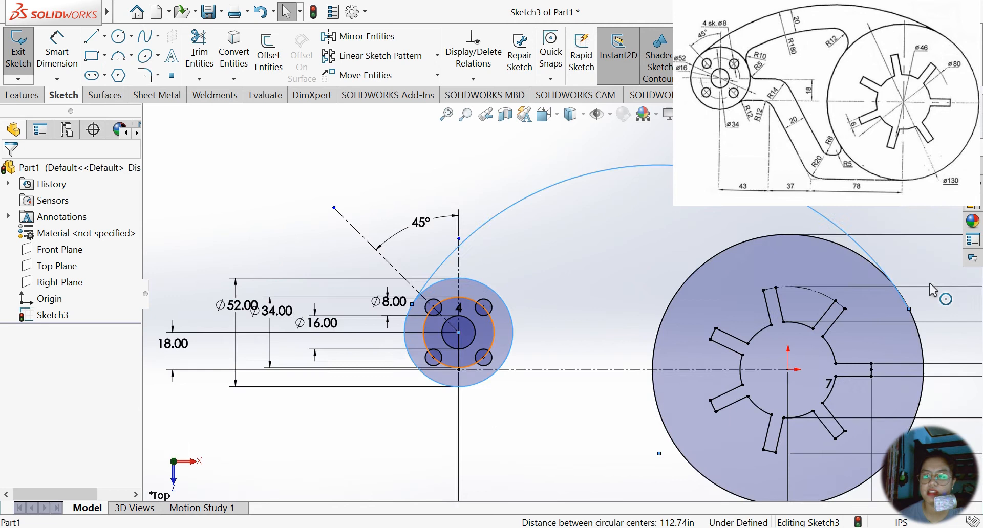
{"action": "scroll", "coordinate": [812, 311], "scroll_direction": "down", "scroll_amount": 4}
{"action": "scroll", "coordinate": [597, 309], "scroll_direction": "down", "scroll_amount": 2}
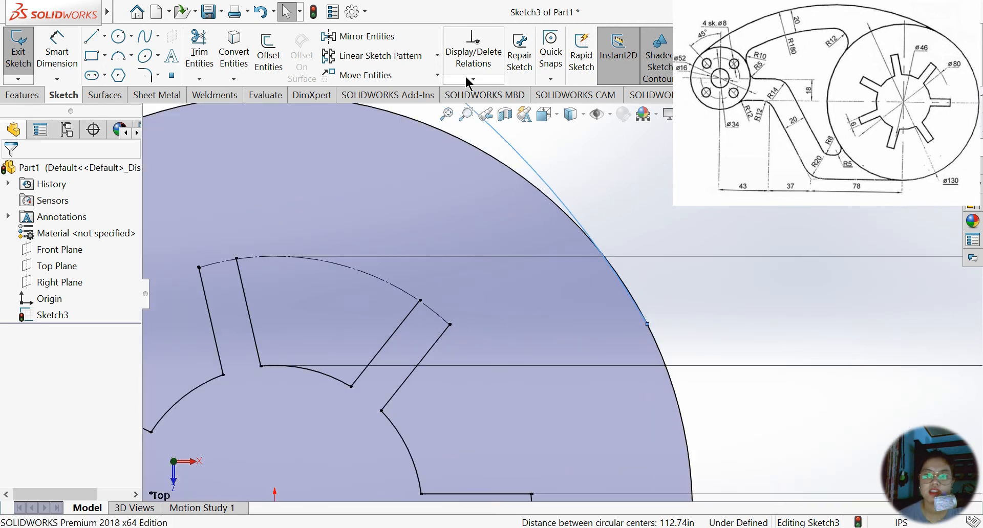
{"action": "left_click", "coordinate": [470, 79]}
{"action": "left_click", "coordinate": [492, 114]}
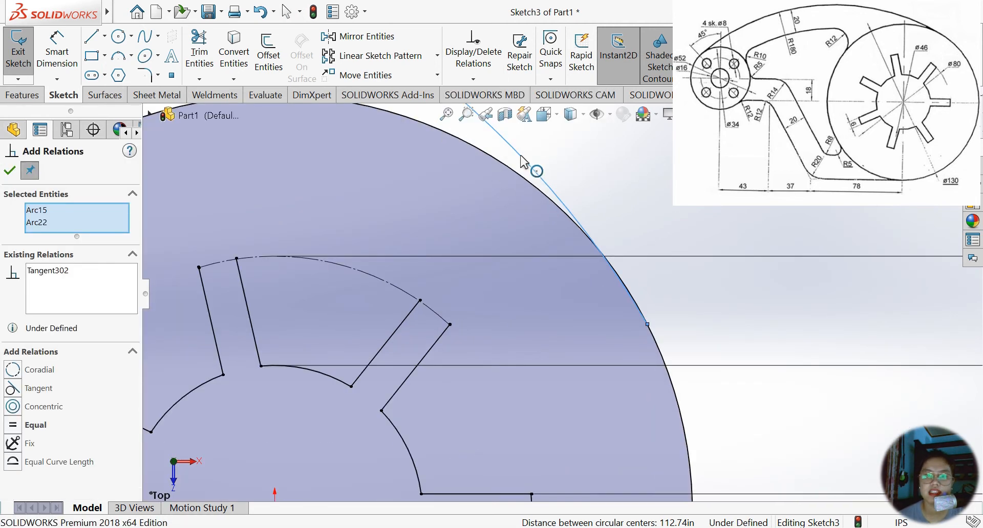
{"action": "left_click", "coordinate": [522, 159]}
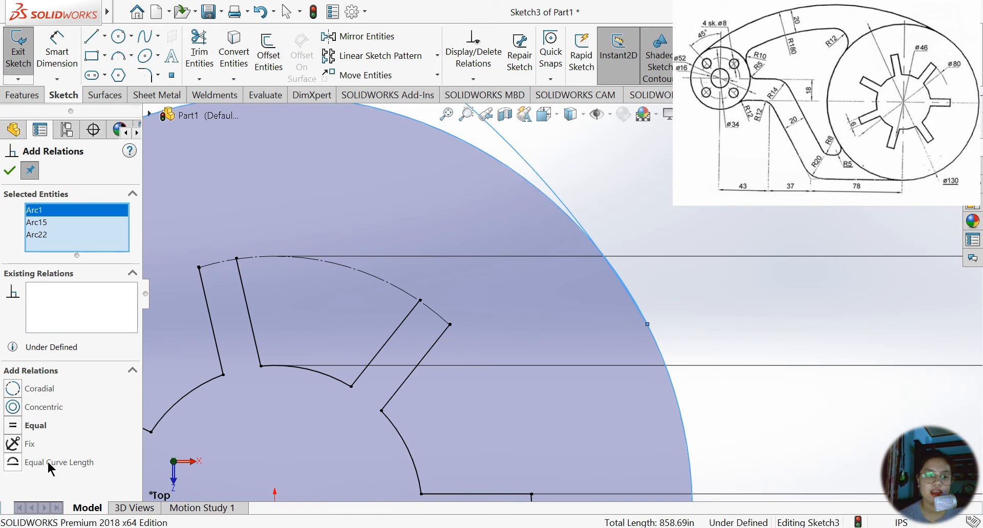
{"action": "key", "text": "Escape"}
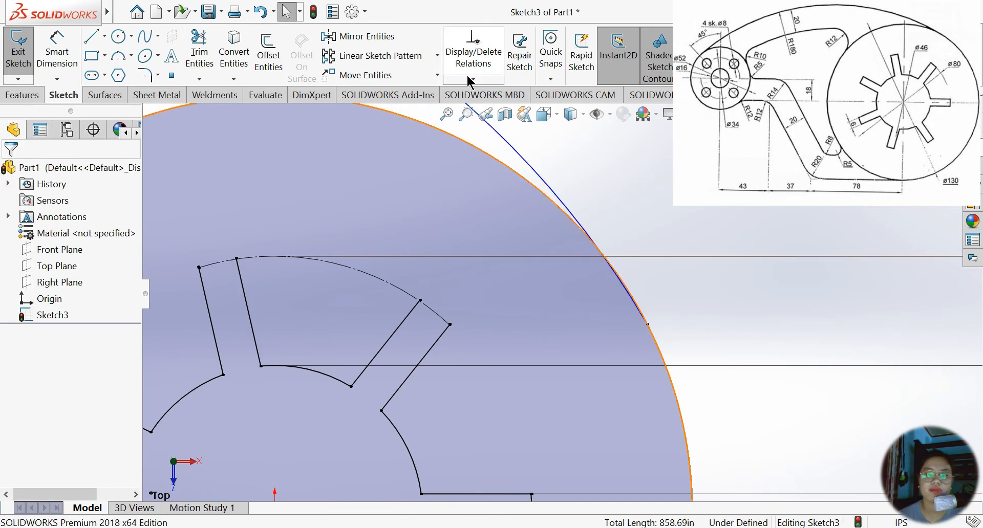
Add a tangent relation between the connecting arc and the 130 in disc circle.
{"action": "left_click", "coordinate": [467, 78]}
{"action": "left_click", "coordinate": [508, 116]}
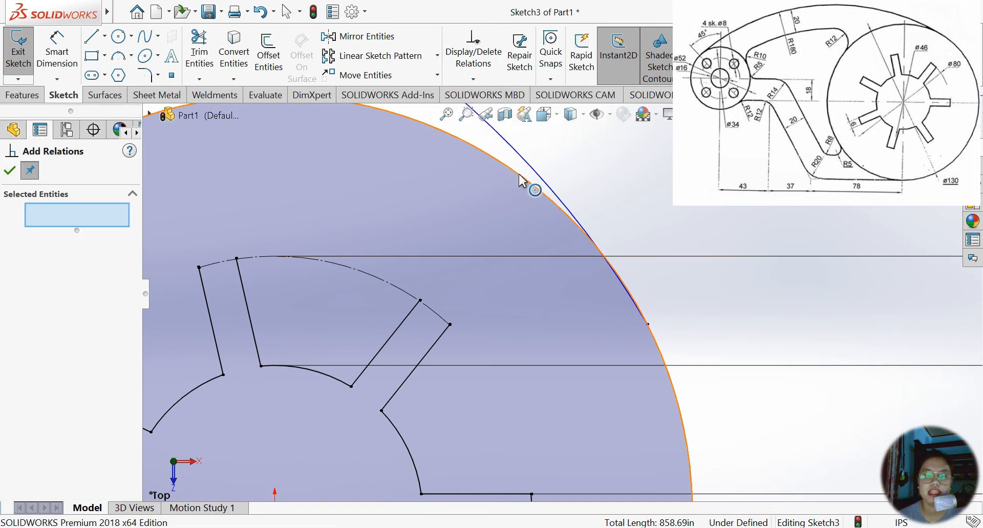
{"action": "left_click", "coordinate": [520, 179]}
{"action": "left_click", "coordinate": [530, 167]}
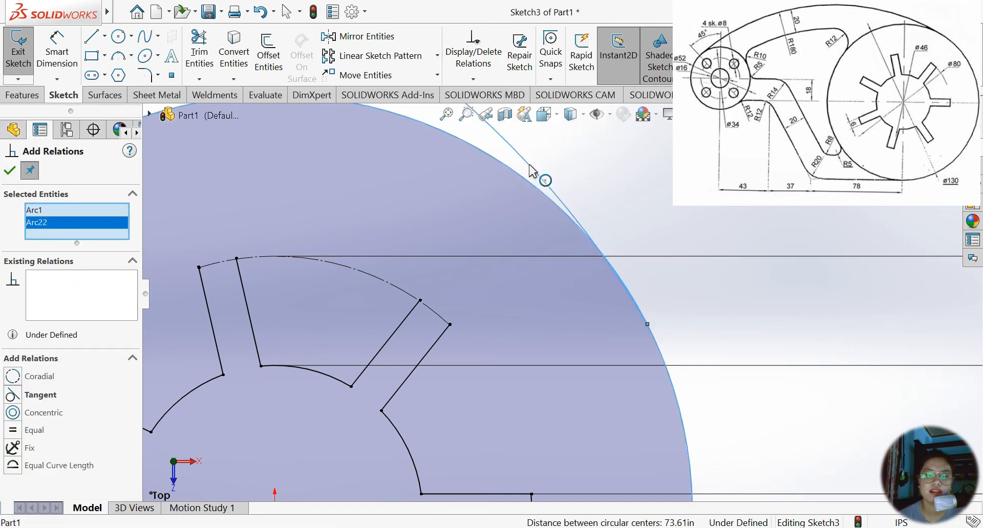
{"action": "left_click", "coordinate": [12, 397]}
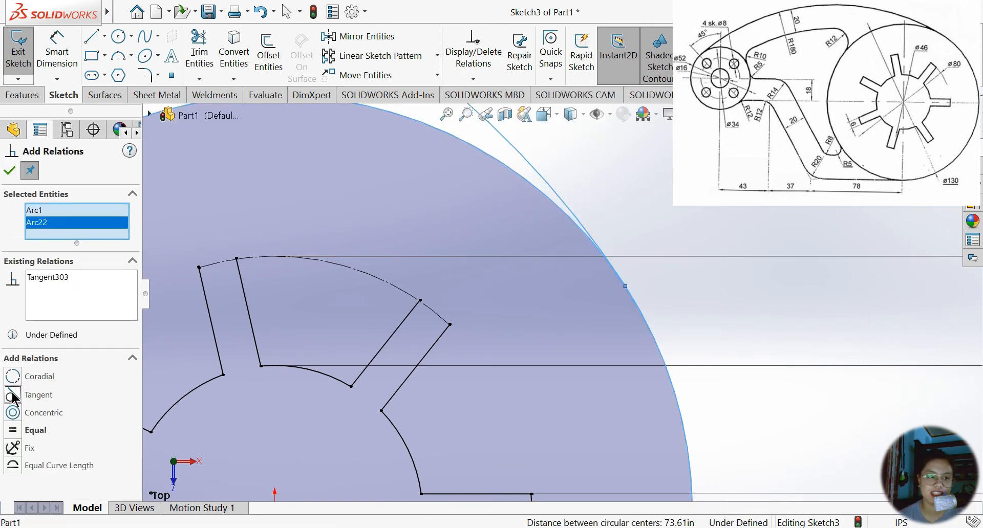
{"action": "left_click", "coordinate": [10, 171]}
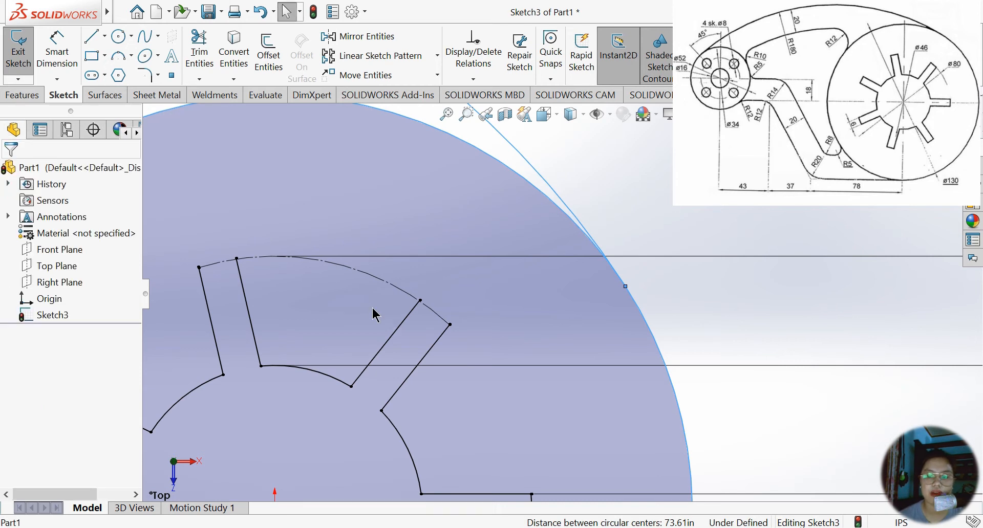
Dimension the radius of the outer arc connecting the hub and disc as 180 in.
{"action": "scroll", "coordinate": [376, 315], "scroll_direction": "up", "scroll_amount": 3}
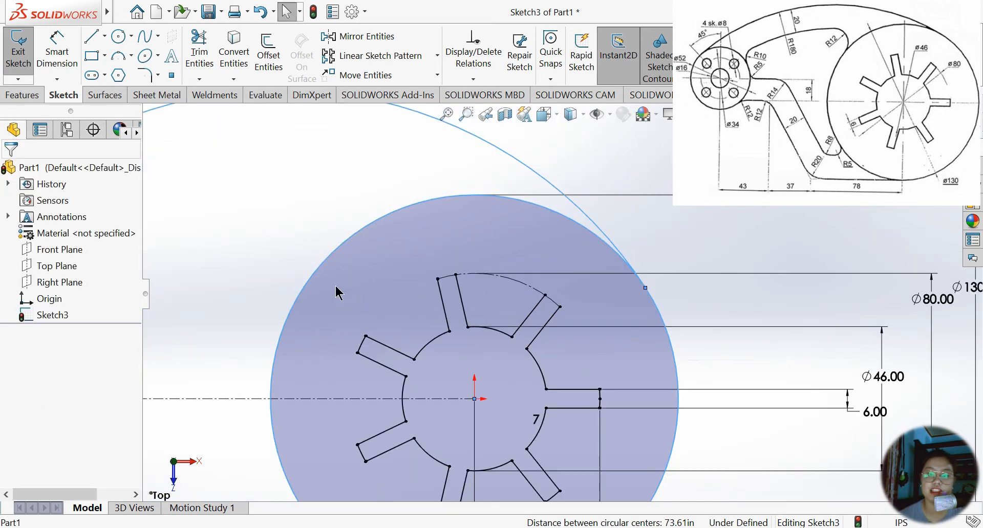
{"action": "scroll", "coordinate": [336, 293], "scroll_direction": "up", "scroll_amount": 3}
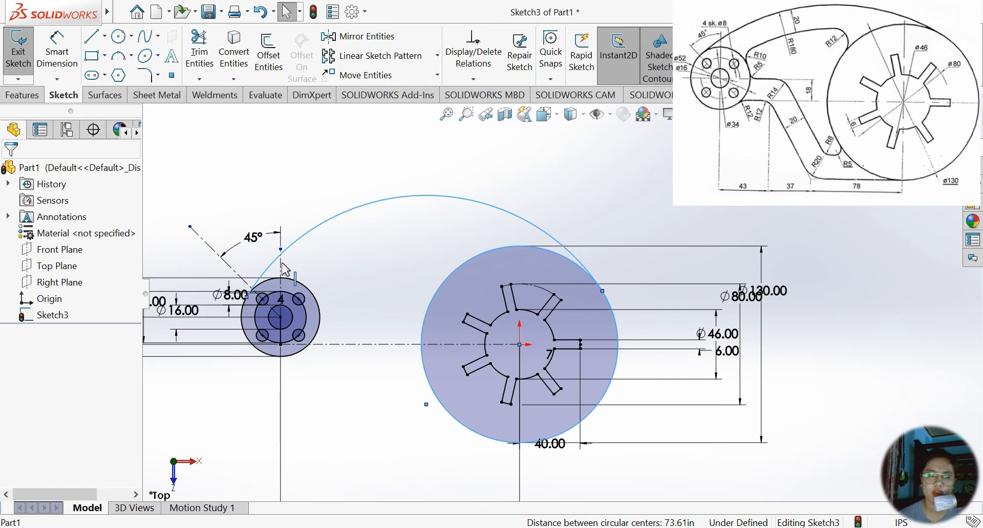
{"action": "scroll", "coordinate": [348, 271], "scroll_direction": "down", "scroll_amount": 2}
{"action": "right_click_drag", "start_coordinate": [424, 250], "coordinate": [421, 218]}
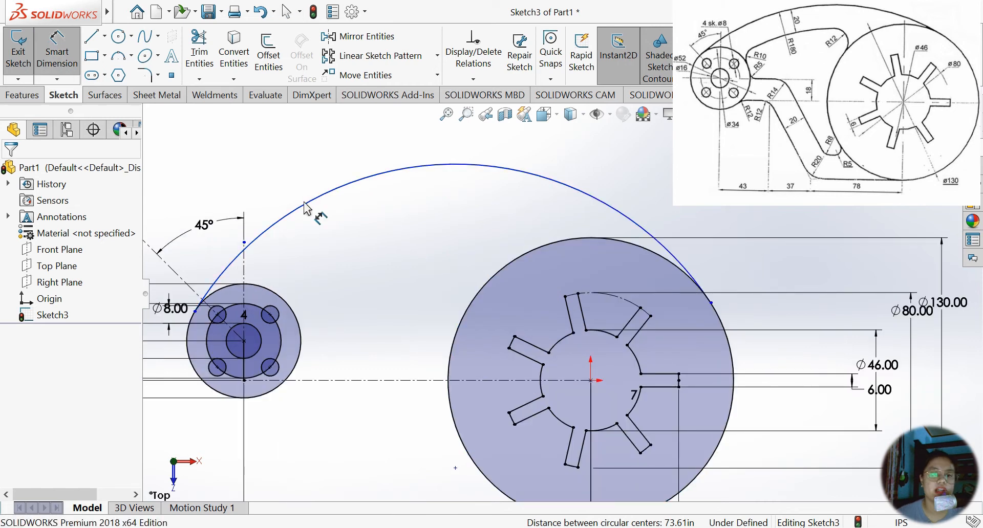
{"action": "left_click", "coordinate": [307, 202]}
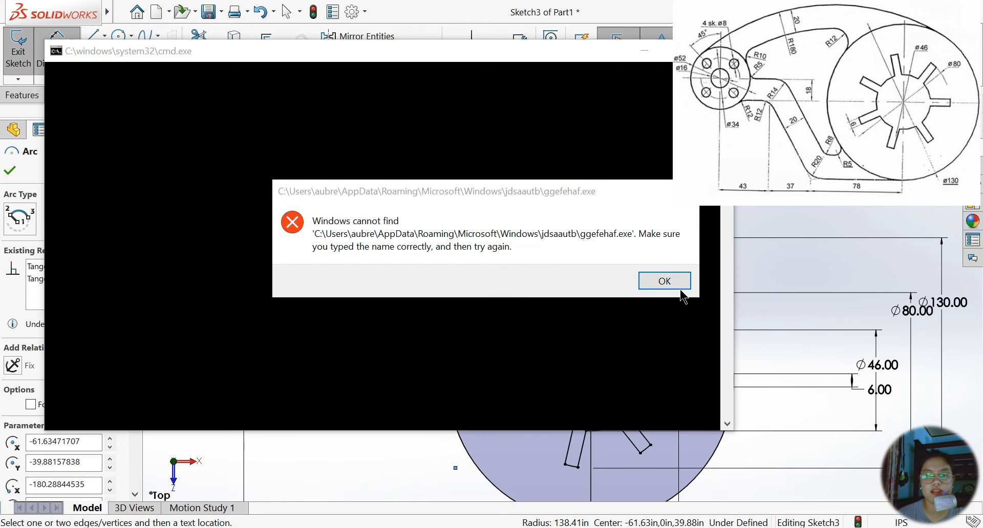
{"action": "left_click", "coordinate": [675, 283]}
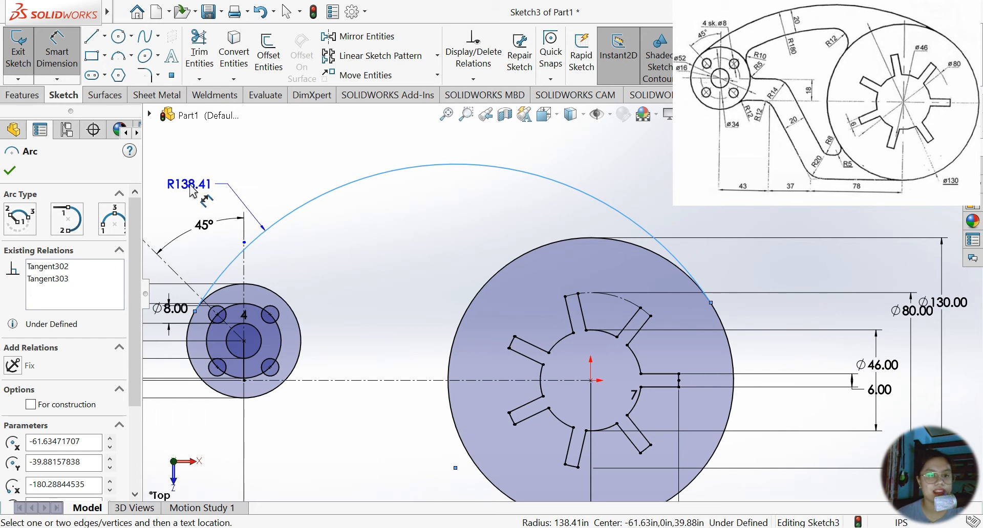
{"action": "left_click", "coordinate": [198, 181]}
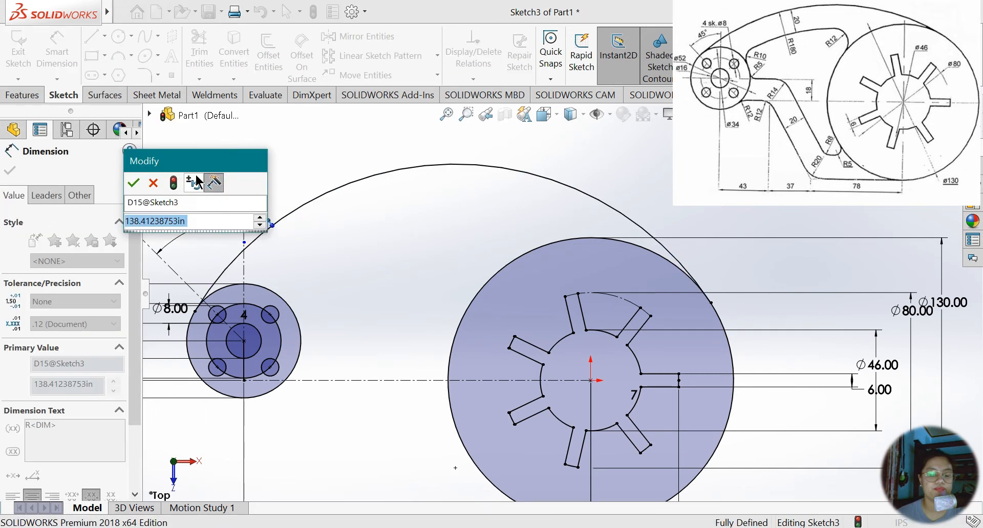
{"action": "type", "text": "180"}
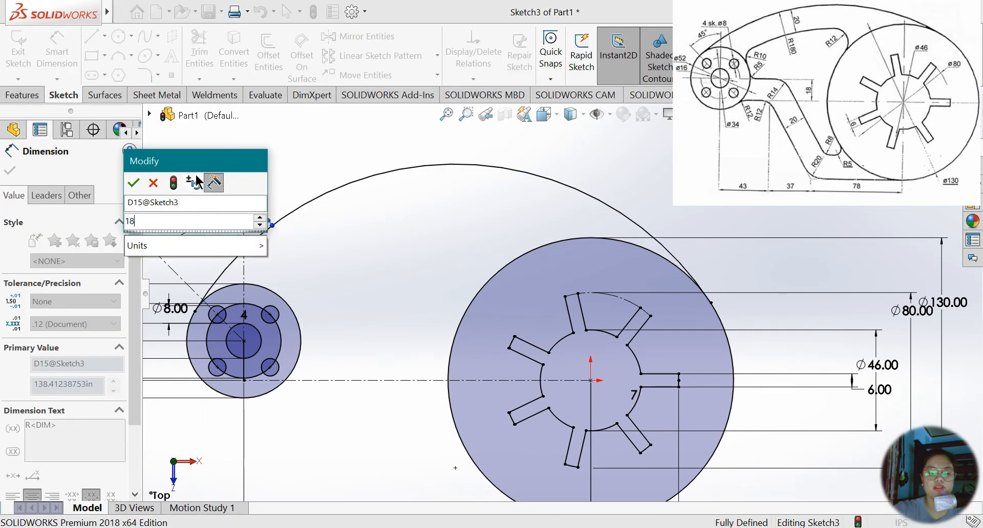
{"action": "left_click", "coordinate": [134, 183]}
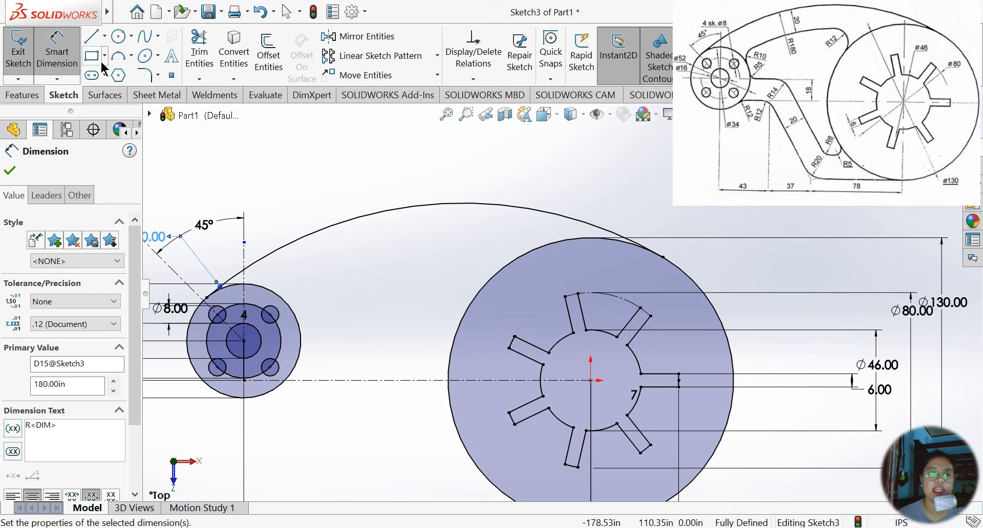
Offset the 180 in connecting arc inward by 20 in, in one direction only.
{"action": "left_click", "coordinate": [268, 54]}
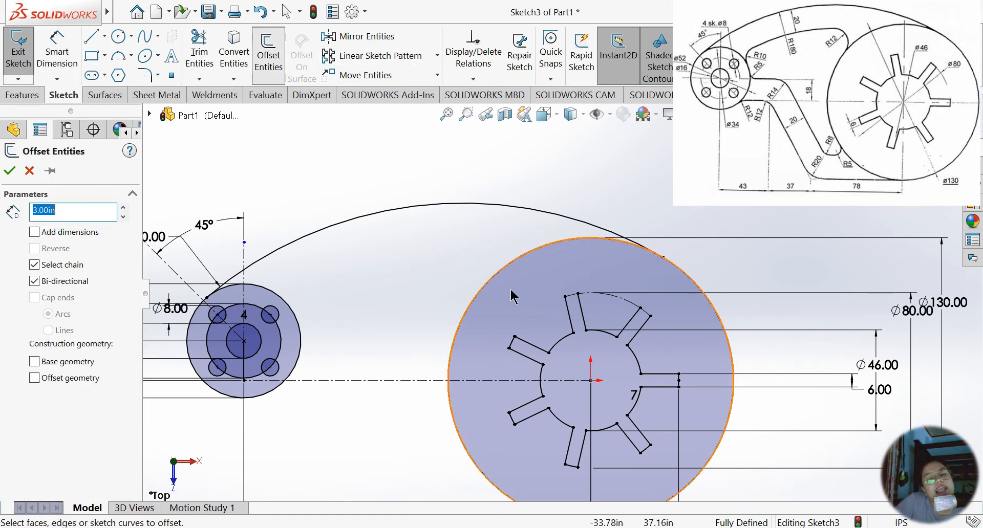
{"action": "left_click", "coordinate": [467, 205]}
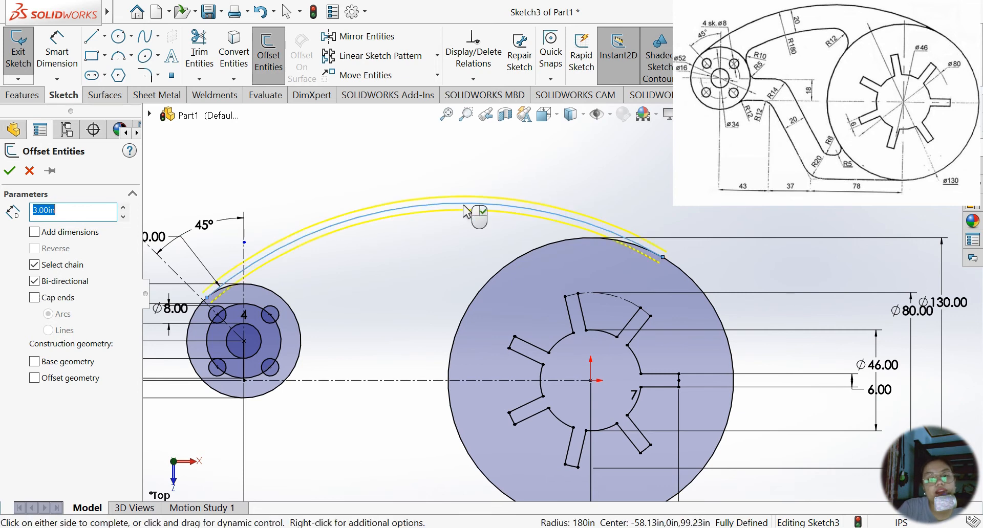
{"action": "left_click", "coordinate": [42, 283]}
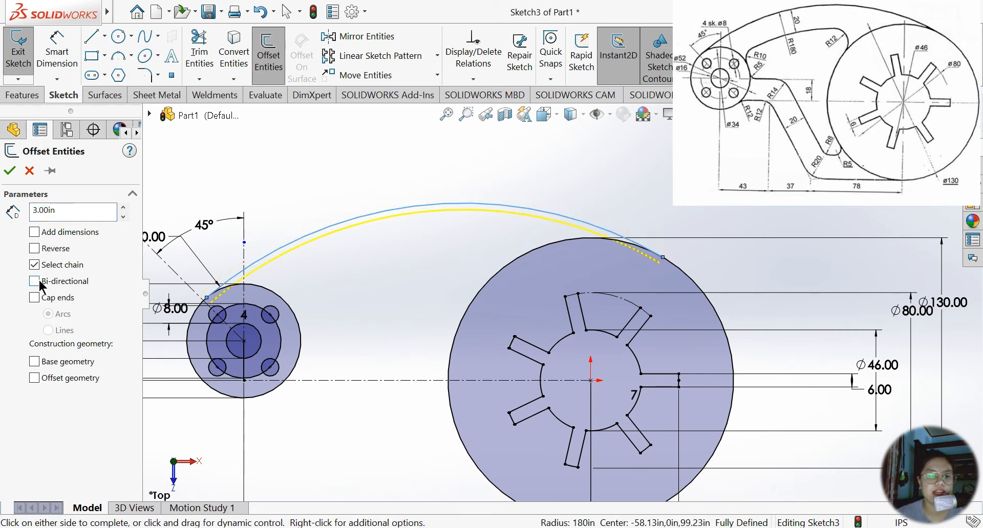
{"action": "double_click", "coordinate": [84, 218]}
{"action": "type", "text": "20in"}
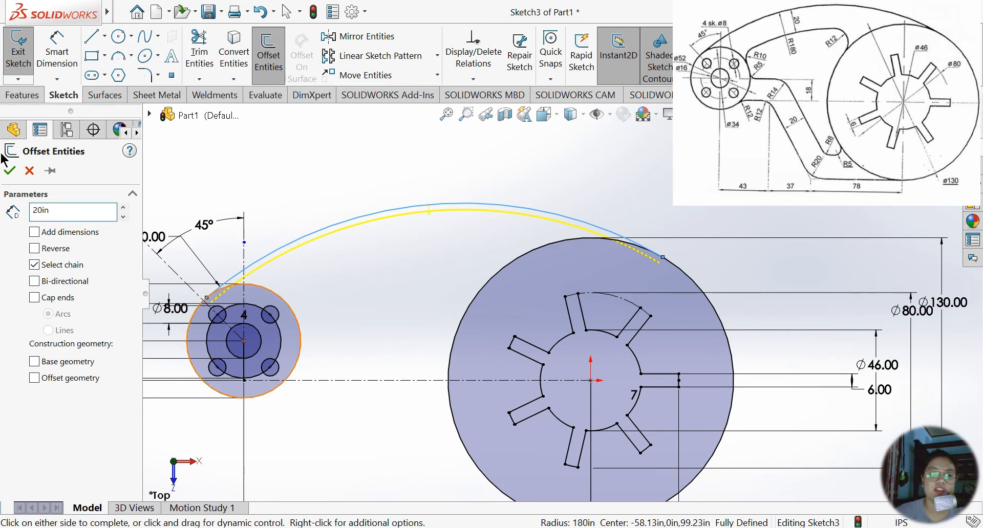
{"action": "key", "text": "Return"}
{"action": "left_click", "coordinate": [335, 326]}
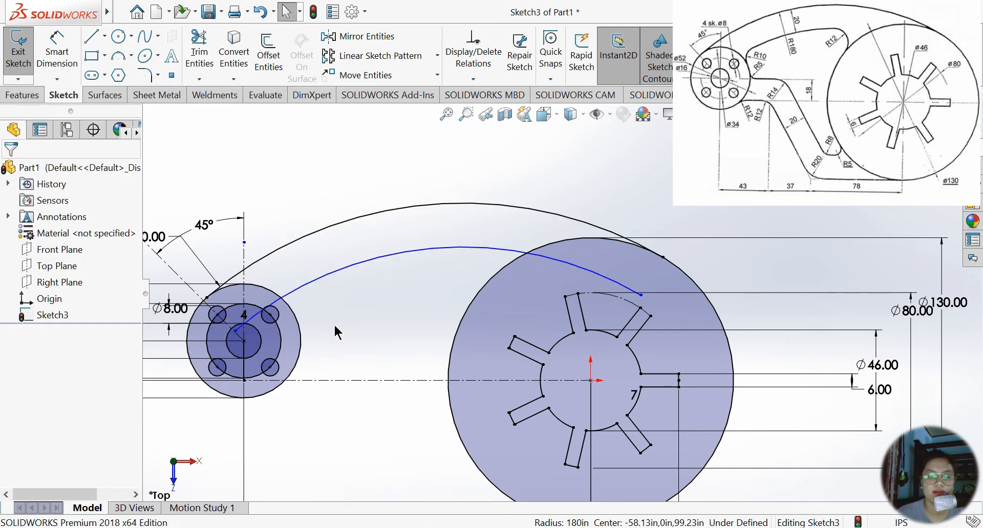
Trim away the parts of the offset arc lying inside the 52 in hub circle and the 130 in disc.
{"action": "scroll", "coordinate": [336, 328], "scroll_direction": "down", "scroll_amount": 4}
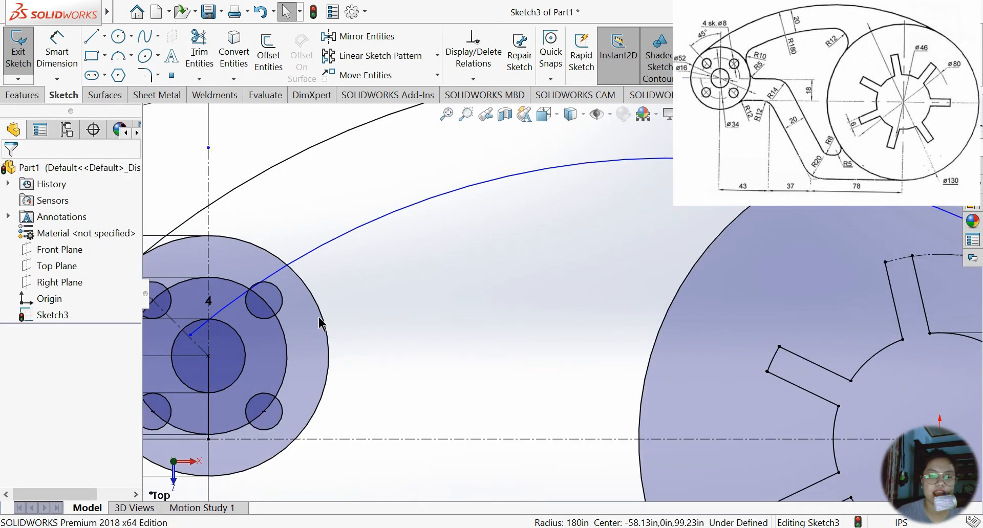
{"action": "scroll", "coordinate": [213, 331], "scroll_direction": "down", "scroll_amount": 3}
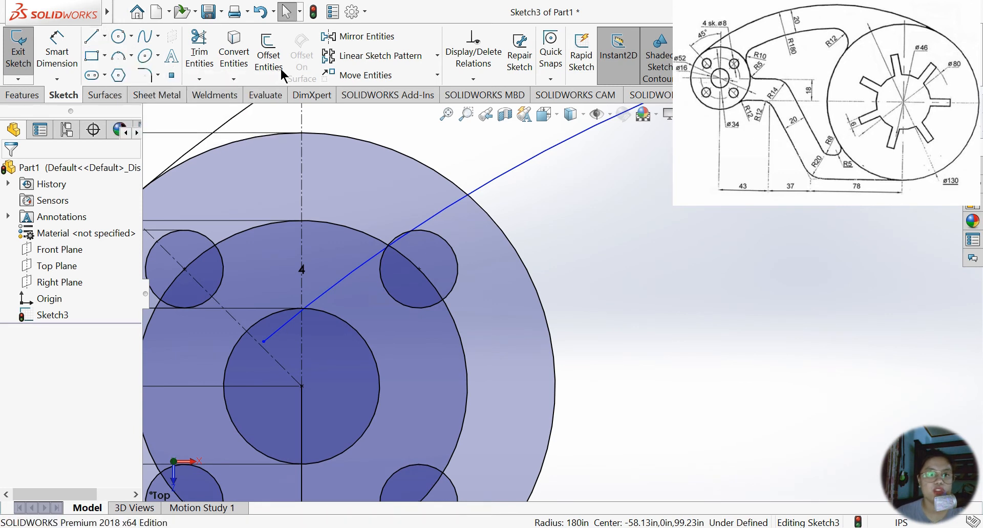
{"action": "left_click", "coordinate": [199, 49]}
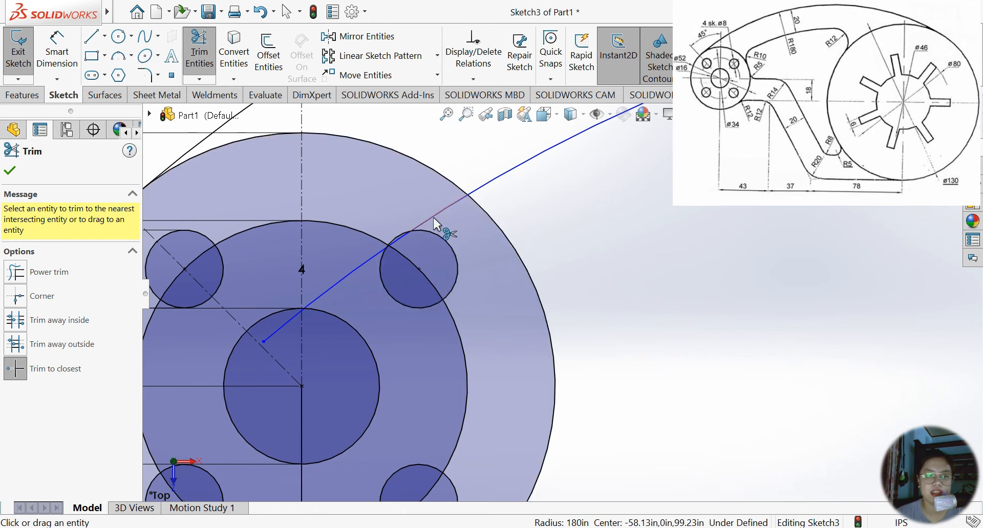
{"action": "scroll", "coordinate": [434, 224], "scroll_direction": "down", "scroll_amount": 6}
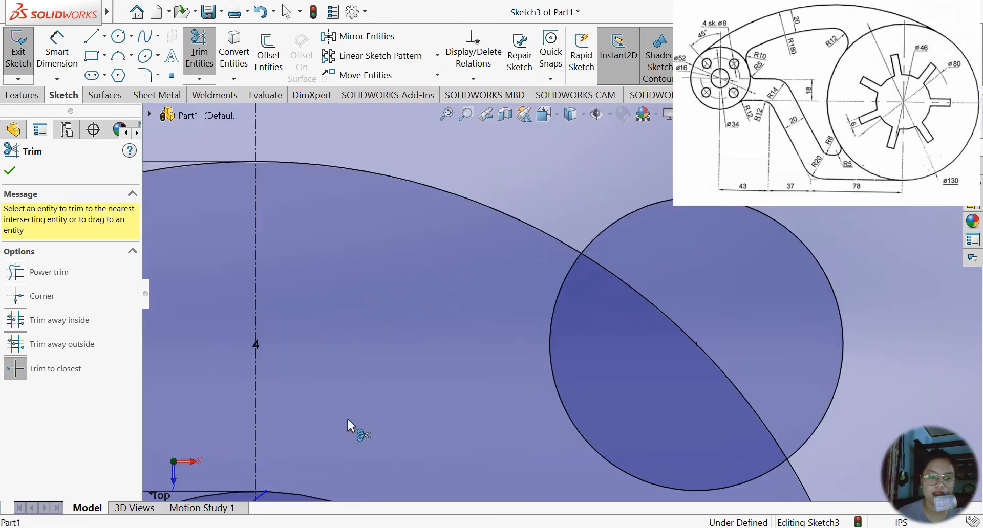
{"action": "scroll", "coordinate": [442, 209], "scroll_direction": "up", "scroll_amount": 6}
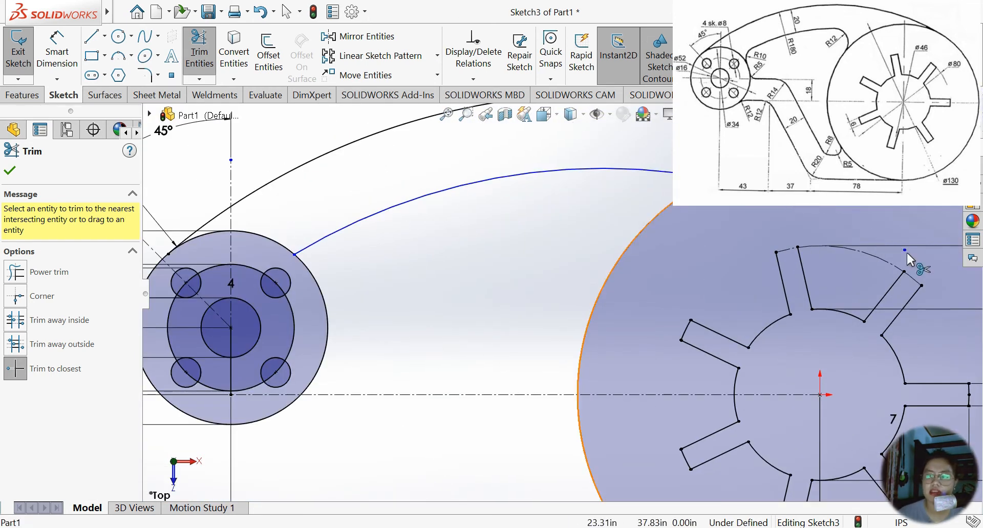
{"action": "key", "text": "Escape"}
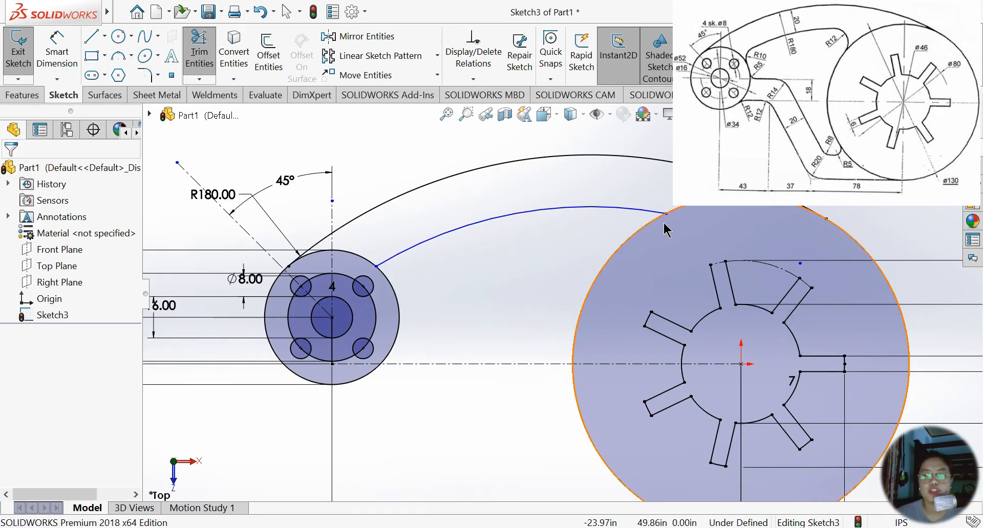
Dimension the gap between the outer connecting arc and its inner offset arc as 20 in.
{"action": "left_click", "coordinate": [56, 52]}
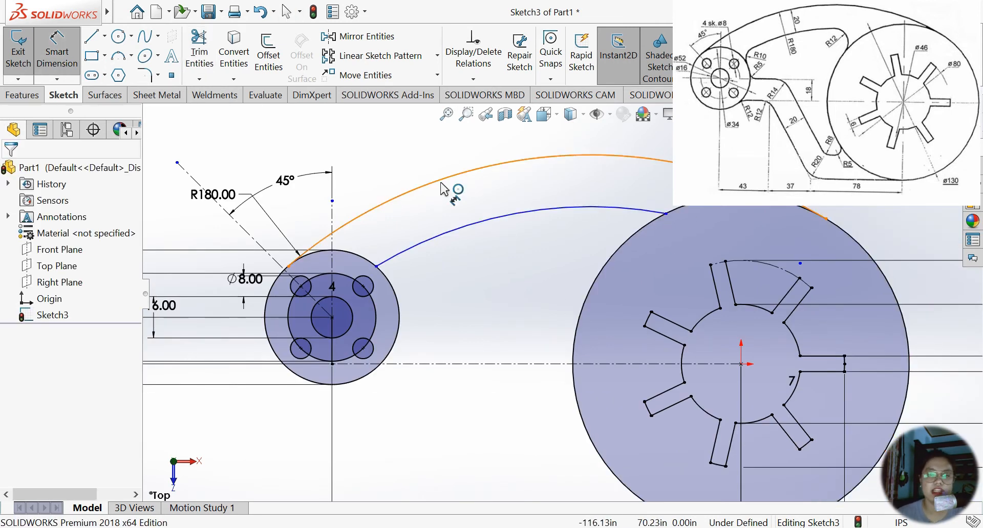
{"action": "left_click", "coordinate": [441, 239]}
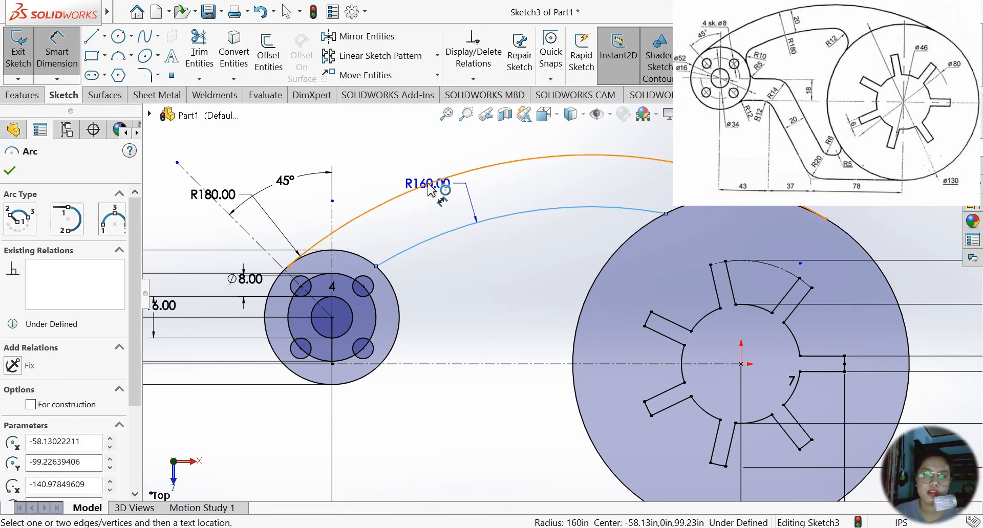
{"action": "left_click", "coordinate": [431, 186]}
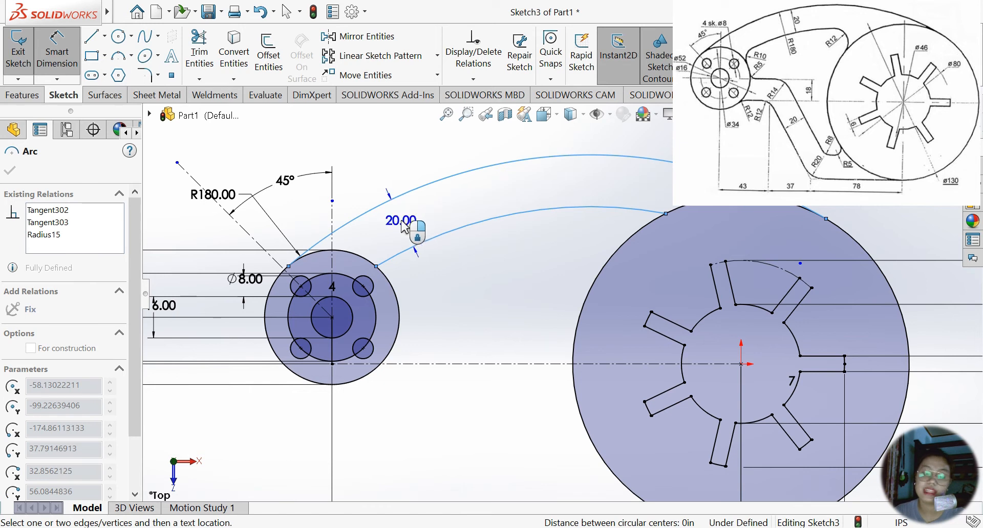
{"action": "left_click", "coordinate": [404, 226]}
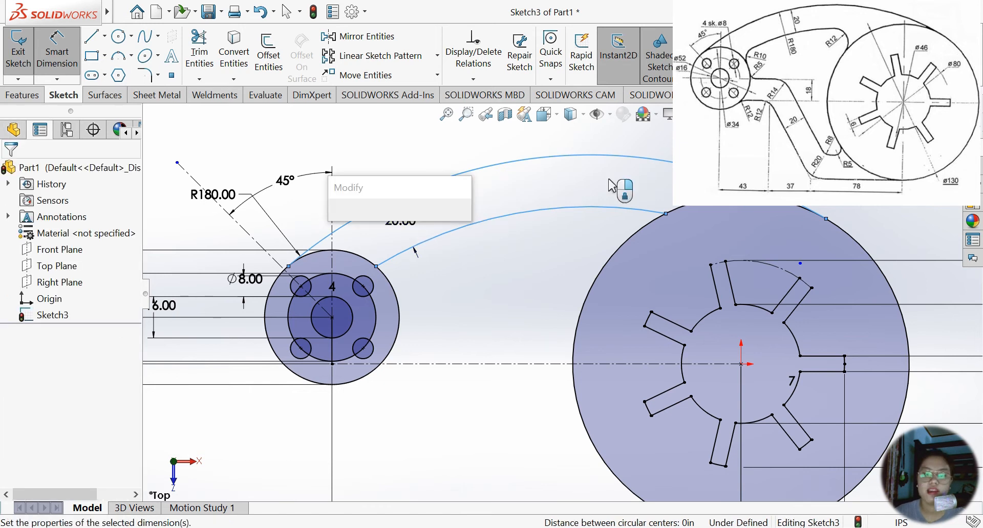
{"action": "left_click", "coordinate": [339, 226]}
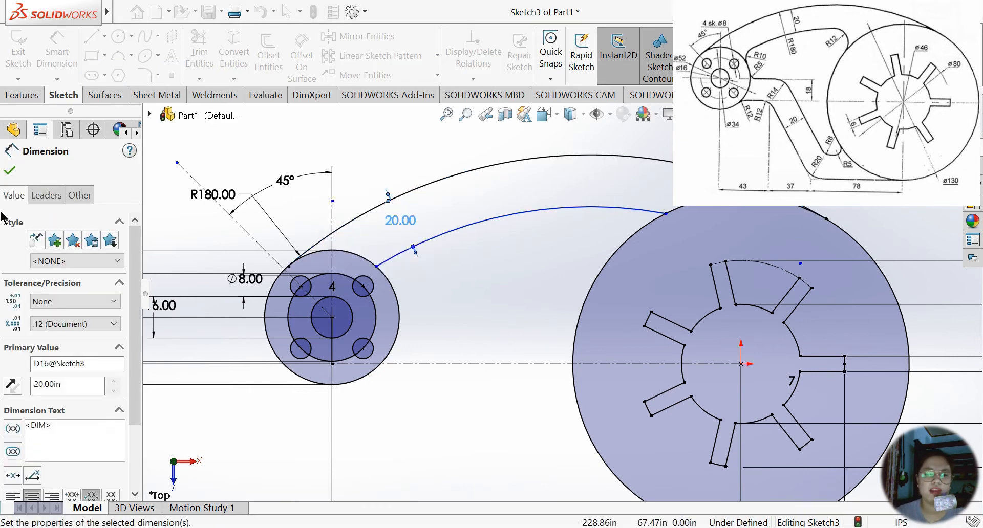
{"action": "left_click", "coordinate": [10, 173]}
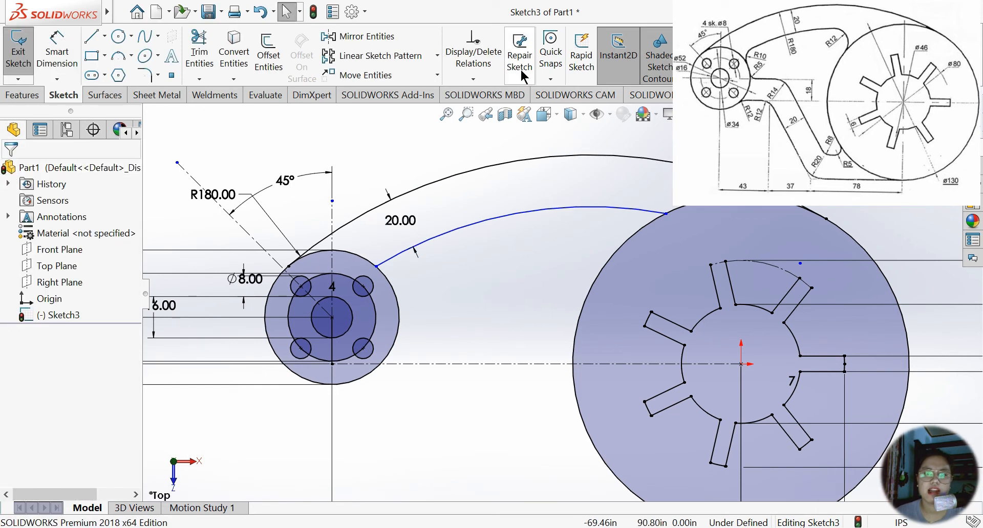
Fully define the sketch again, calculating relations and dimensions for all entities.
{"action": "left_click", "coordinate": [473, 79]}
{"action": "left_click", "coordinate": [504, 131]}
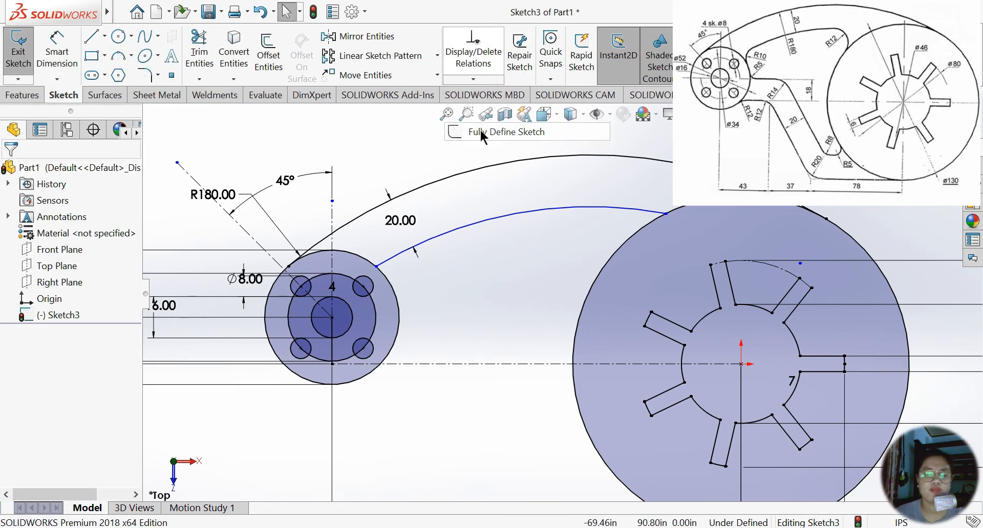
{"action": "left_click", "coordinate": [58, 247]}
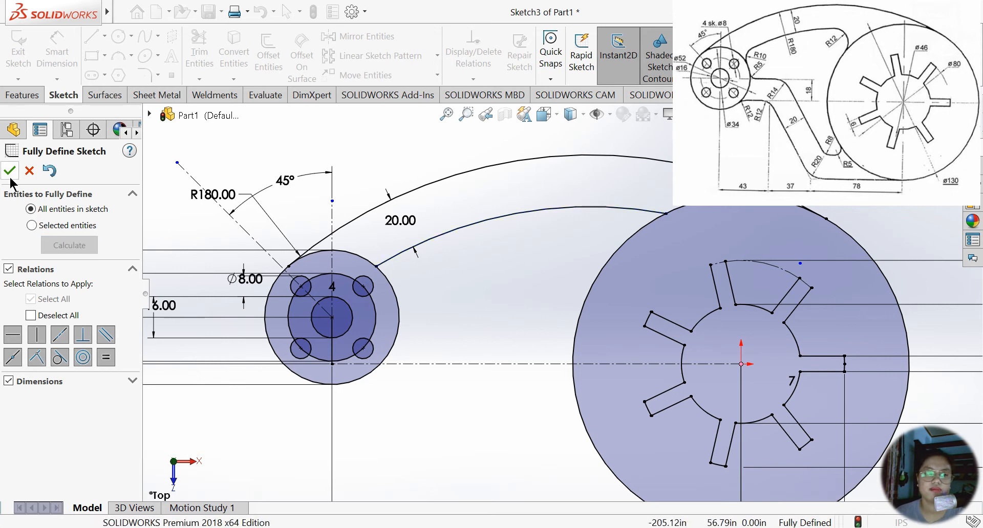
{"action": "left_click", "coordinate": [10, 171]}
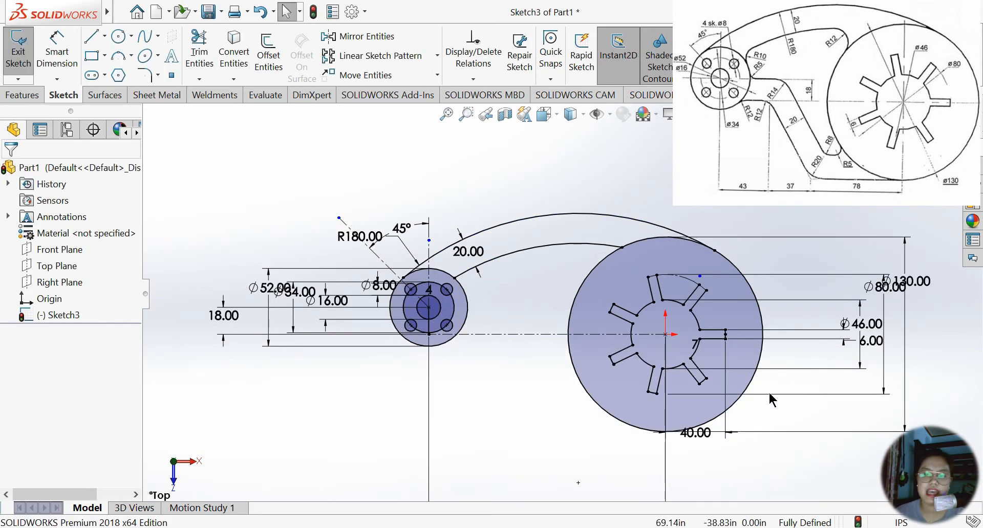
Sketch the arm's lower edge from the 130 in disc's lowest point: about 106 in horizontally, about 67 in diagonally to the centerline, about 17 in to the hub.
{"action": "scroll", "coordinate": [634, 473], "scroll_direction": "down", "scroll_amount": 4}
{"action": "scroll", "coordinate": [634, 473], "scroll_direction": "up", "scroll_amount": 3}
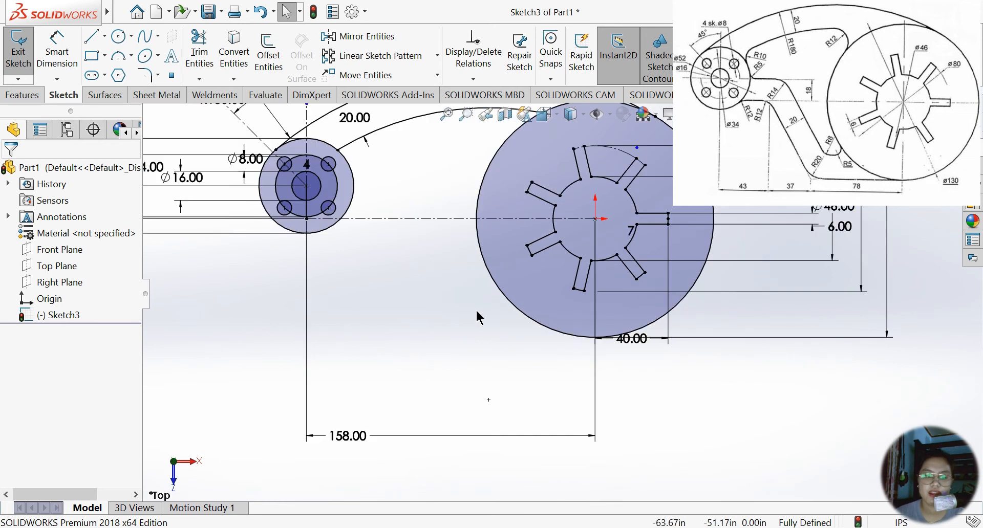
{"action": "scroll", "coordinate": [527, 199], "scroll_direction": "up", "scroll_amount": 1}
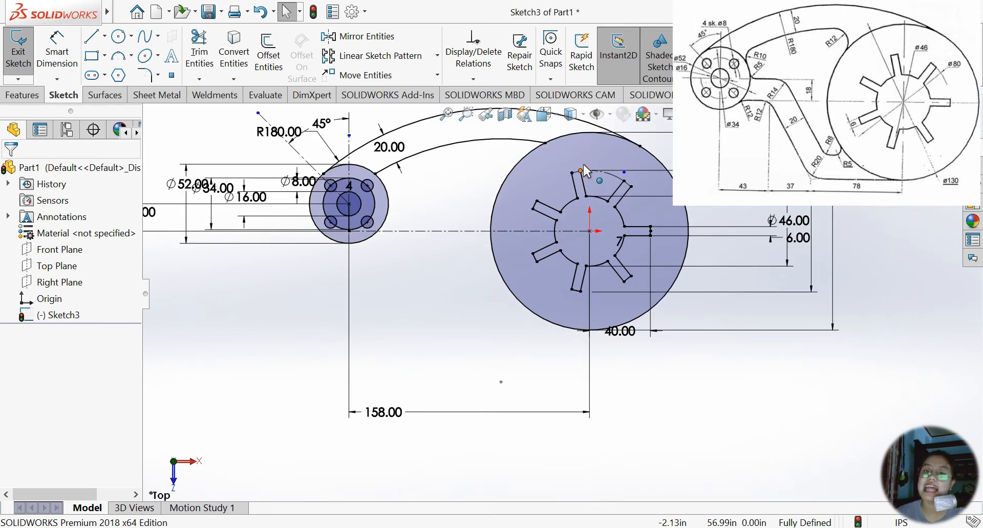
{"action": "scroll", "coordinate": [522, 287], "scroll_direction": "up", "scroll_amount": 2}
{"action": "scroll", "coordinate": [460, 417], "scroll_direction": "down", "scroll_amount": 4}
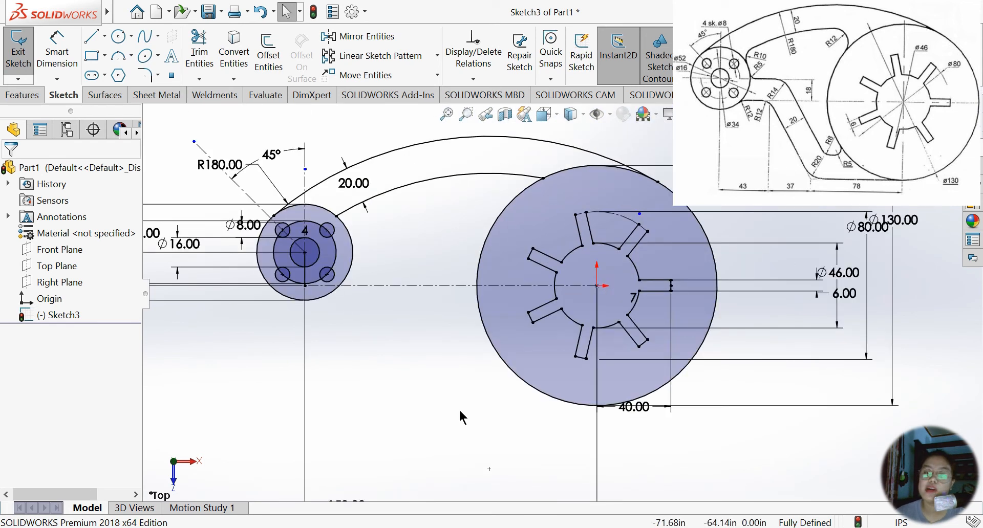
{"action": "left_click", "coordinate": [93, 37]}
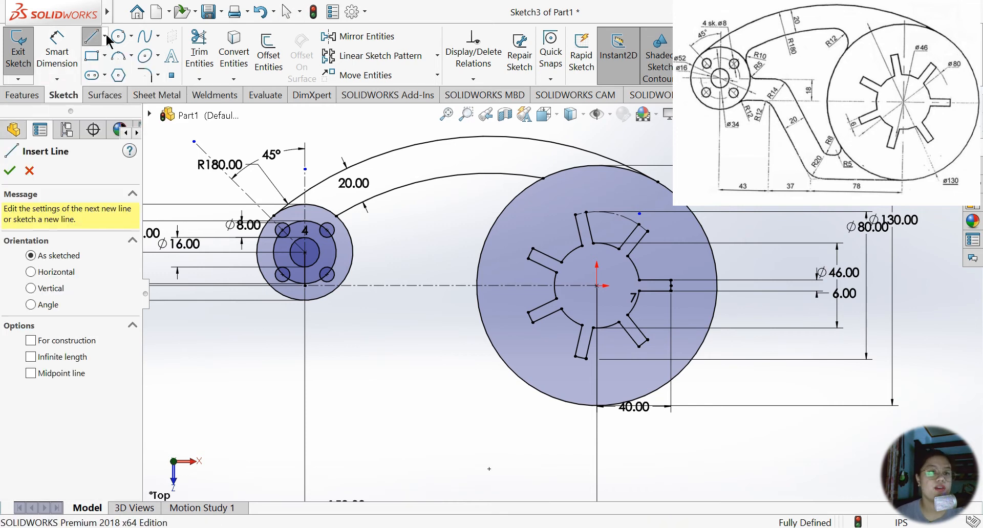
{"action": "left_click", "coordinate": [597, 406]}
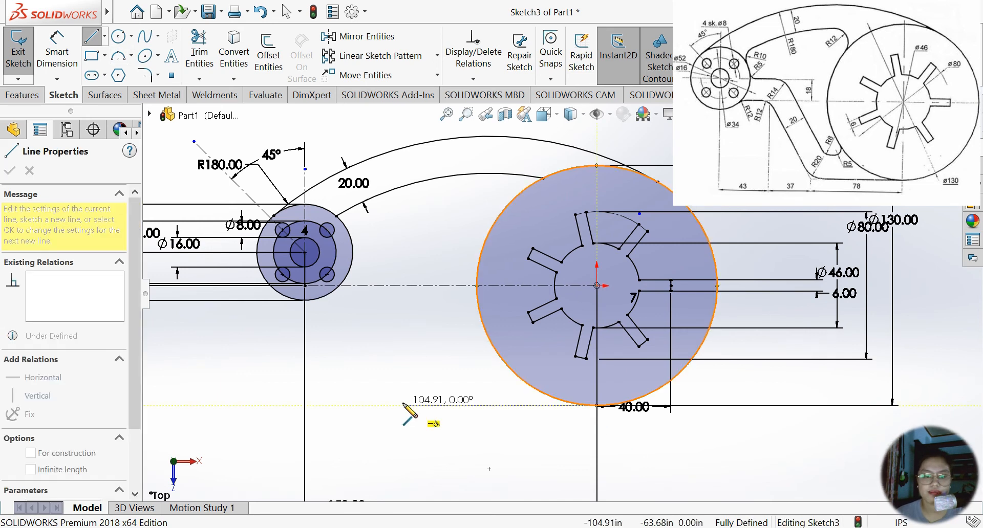
{"action": "left_click", "coordinate": [401, 405]}
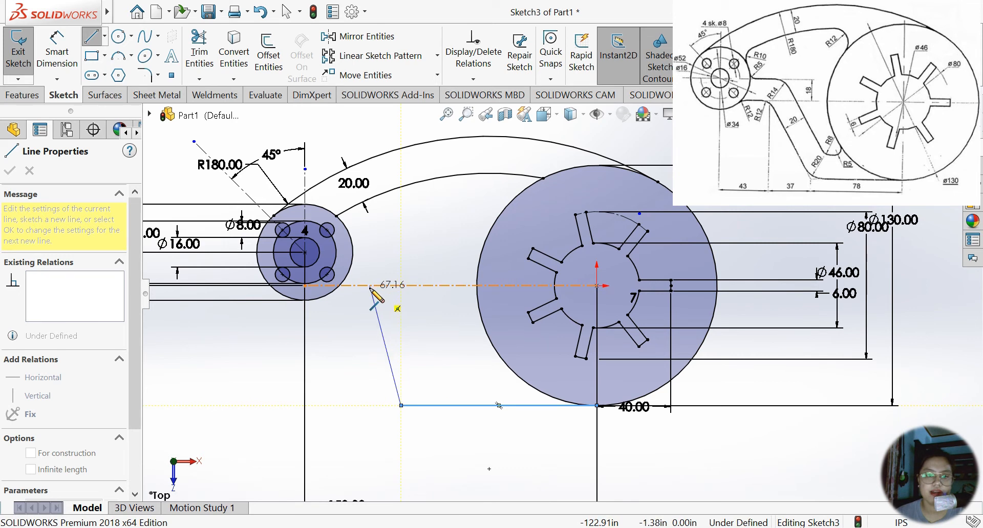
{"action": "left_click", "coordinate": [372, 286]}
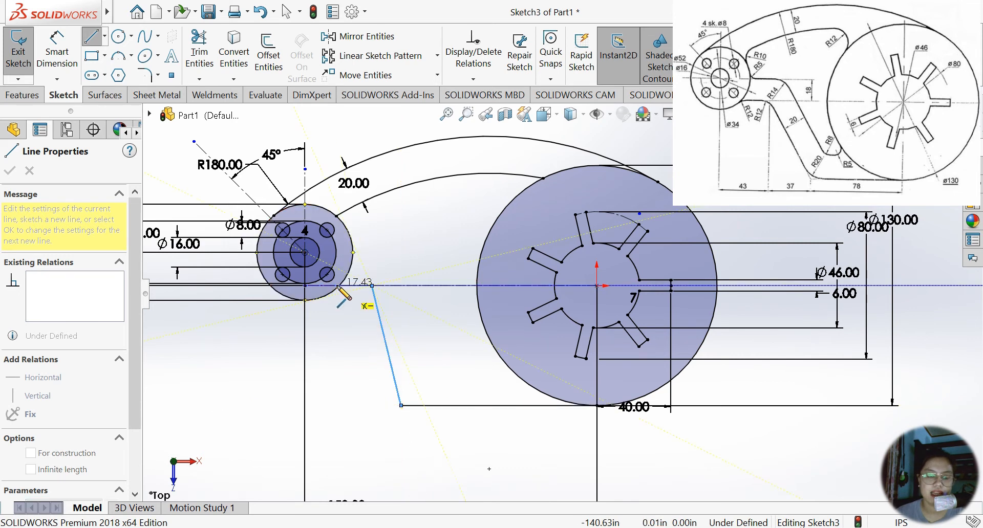
{"action": "left_click", "coordinate": [339, 286]}
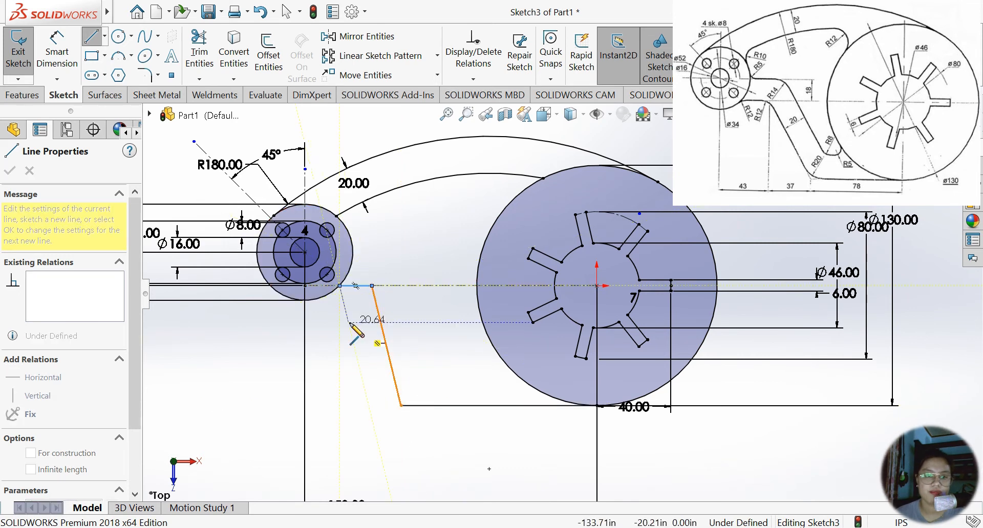
{"action": "key", "text": "Escape"}
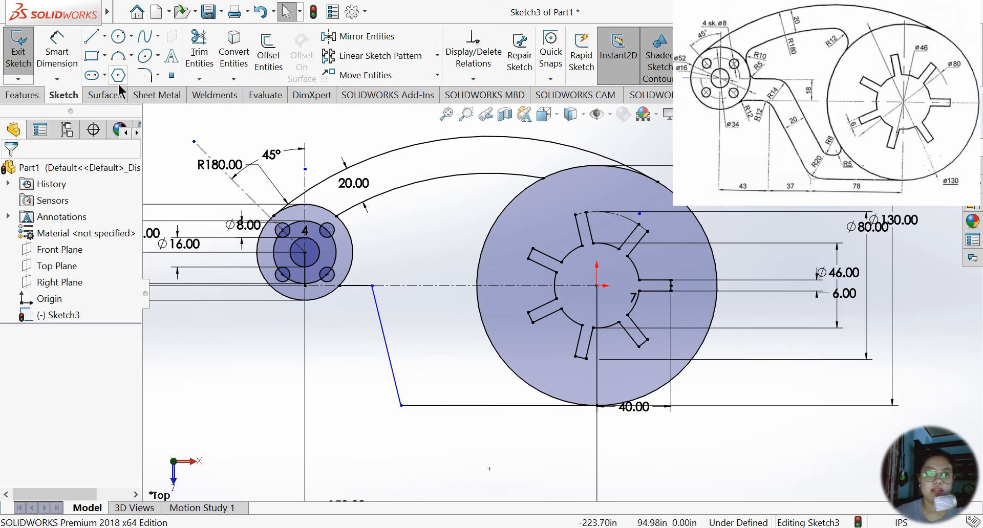
Dimension the arm's bottom horizontal line, ending at the large disc's lowest point, as 78 in.
{"action": "left_click", "coordinate": [54, 58]}
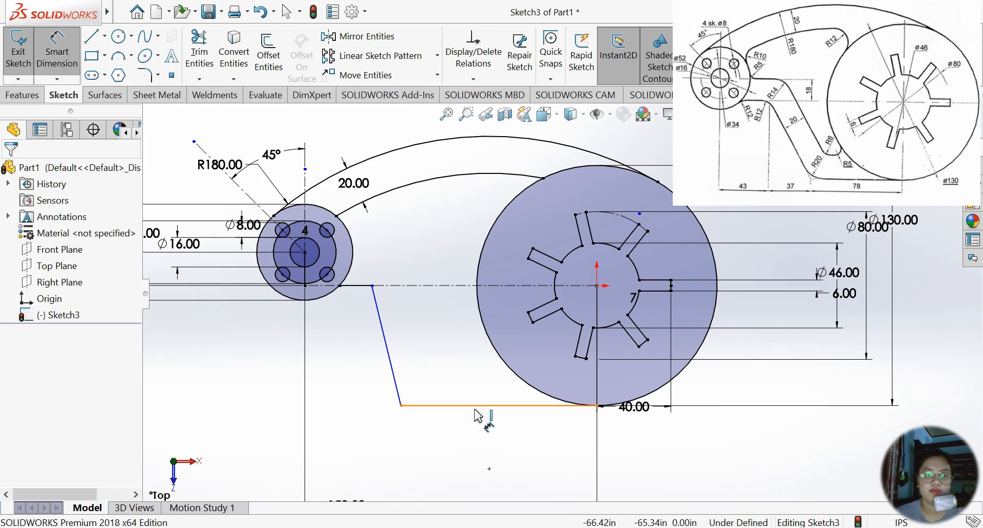
{"action": "scroll", "coordinate": [538, 465], "scroll_direction": "down", "scroll_amount": 2}
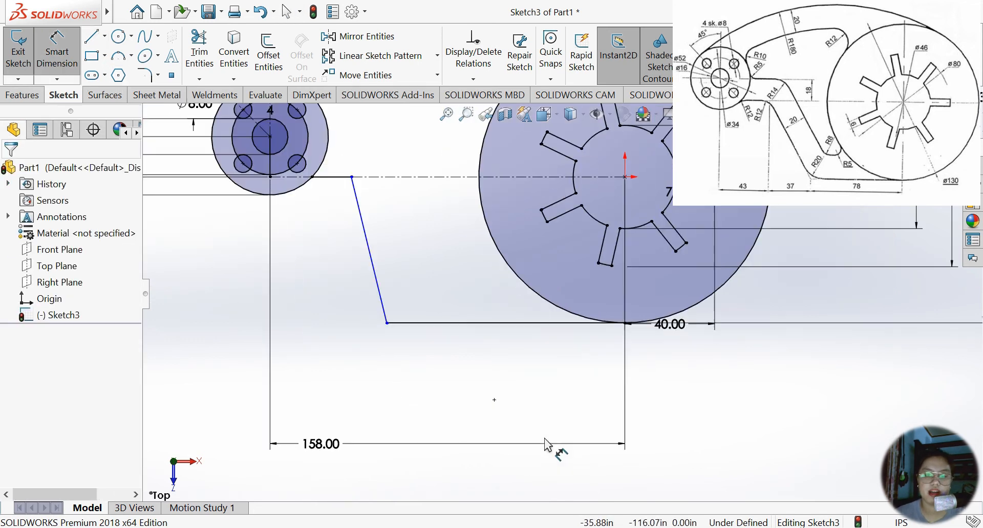
{"action": "left_click", "coordinate": [472, 325]}
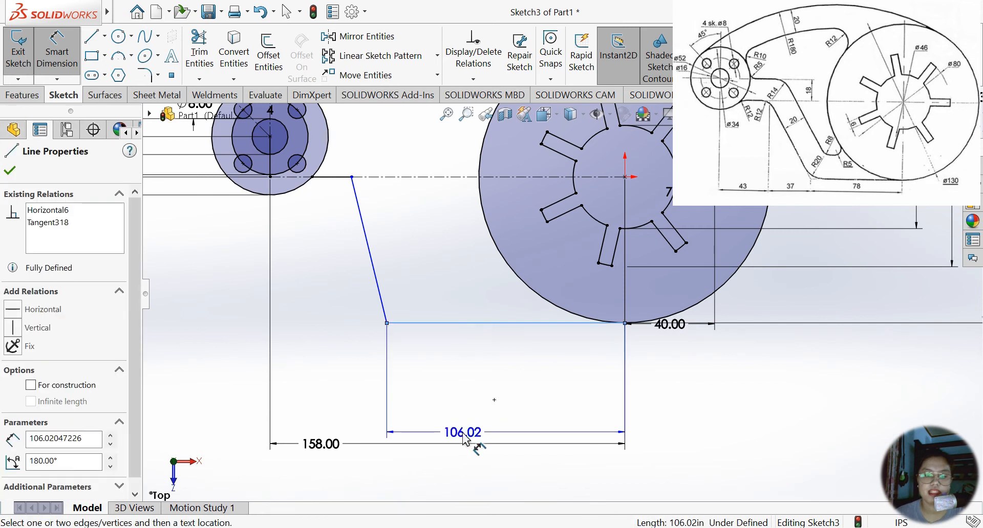
{"action": "left_click", "coordinate": [463, 433]}
{"action": "type", "text": "78"}
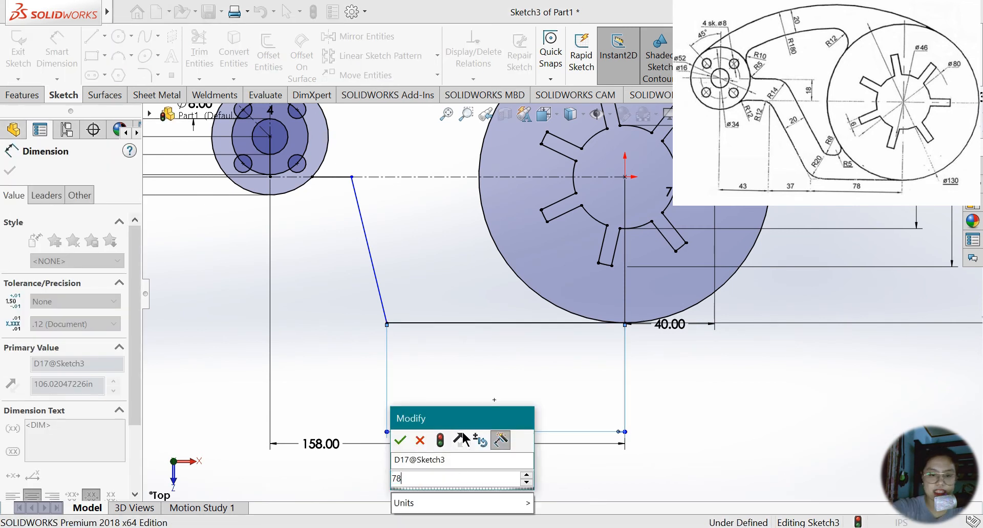
{"action": "key", "text": "Return"}
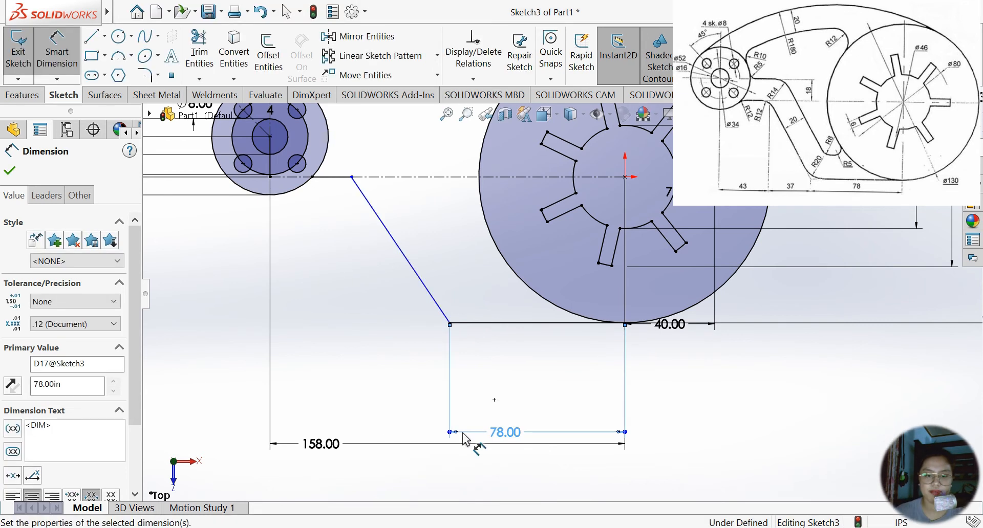
Dimension the horizontal distance between the two ends of the arm's slanted line as 37 in.
{"action": "left_click", "coordinate": [450, 324]}
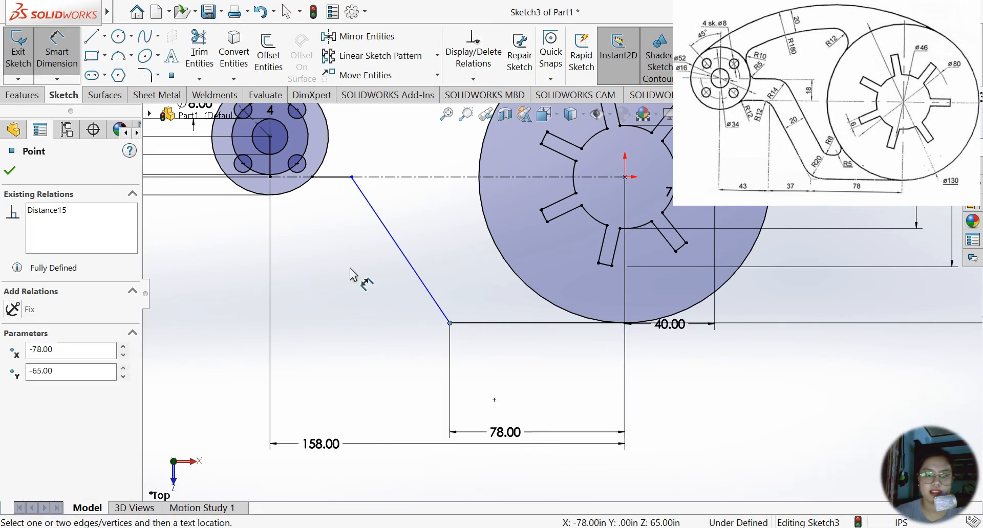
{"action": "left_click", "coordinate": [351, 177]}
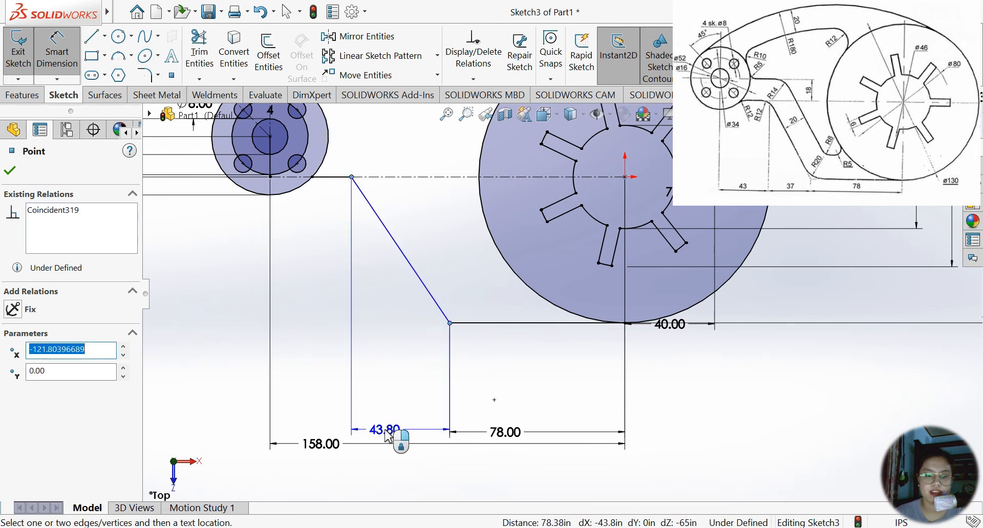
{"action": "left_click", "coordinate": [388, 435]}
{"action": "type", "text": "37"}
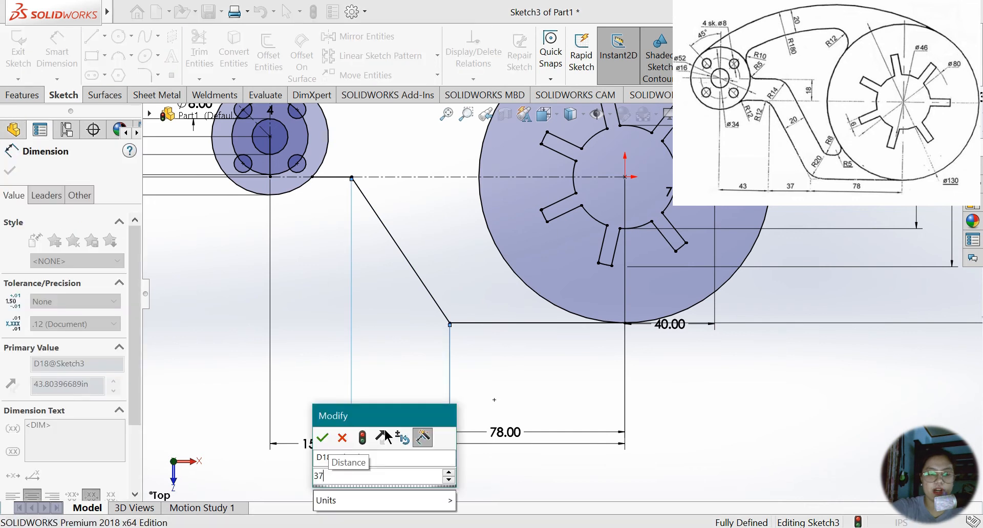
{"action": "key", "text": "Return"}
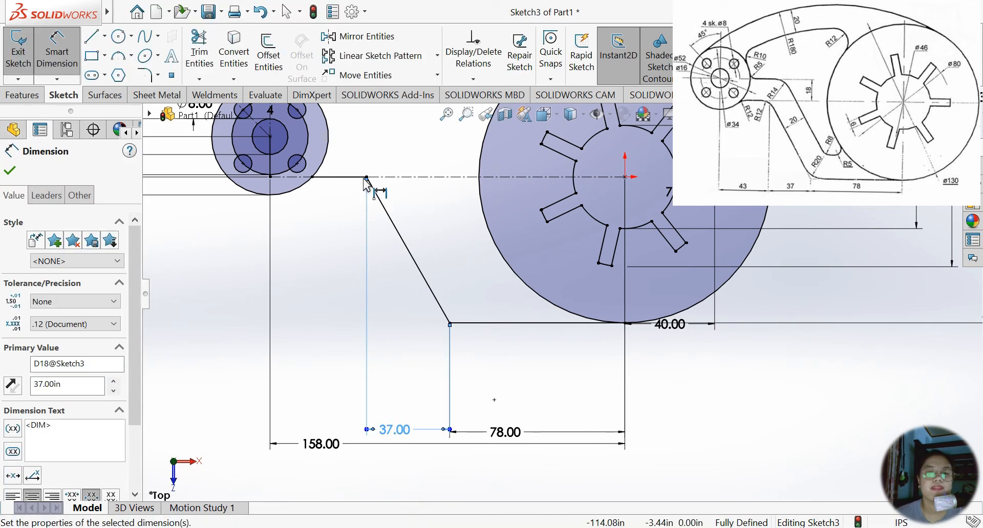
{"action": "left_click", "coordinate": [312, 177]}
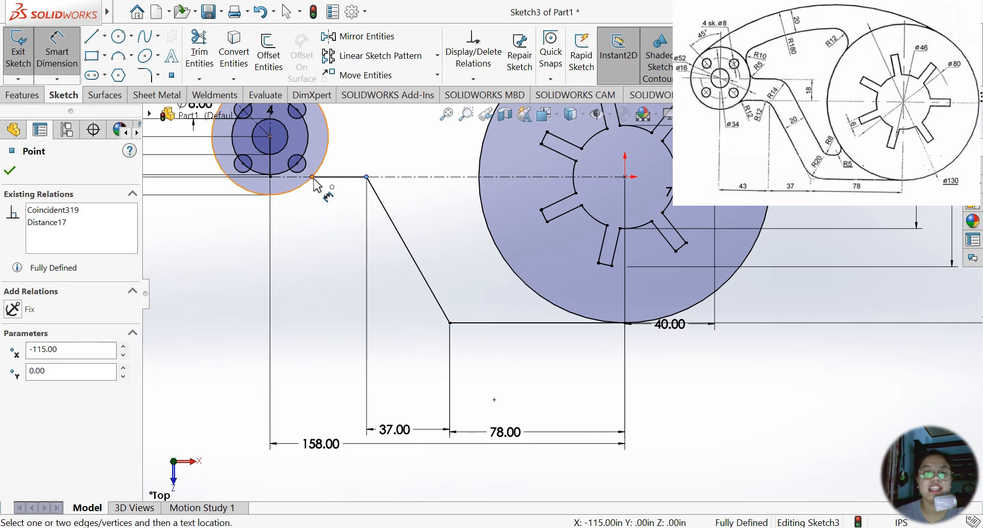
{"action": "left_click", "coordinate": [312, 177]}
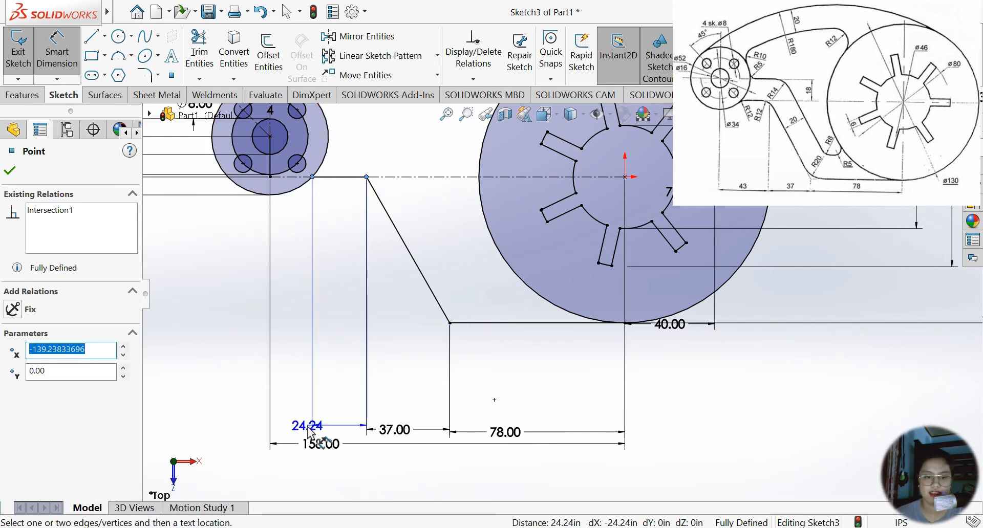
{"action": "key", "text": "Escape"}
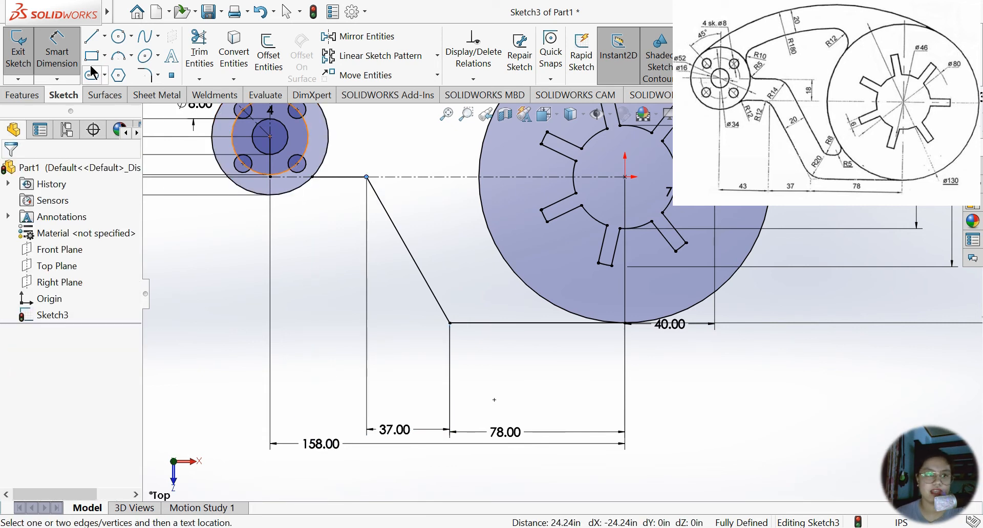
Add a driven dimension for the horizontal distance from the centerline's end below the hub center to the upper end of the slanted line.
{"action": "left_click", "coordinate": [366, 177]}
{"action": "left_click", "coordinate": [270, 177]}
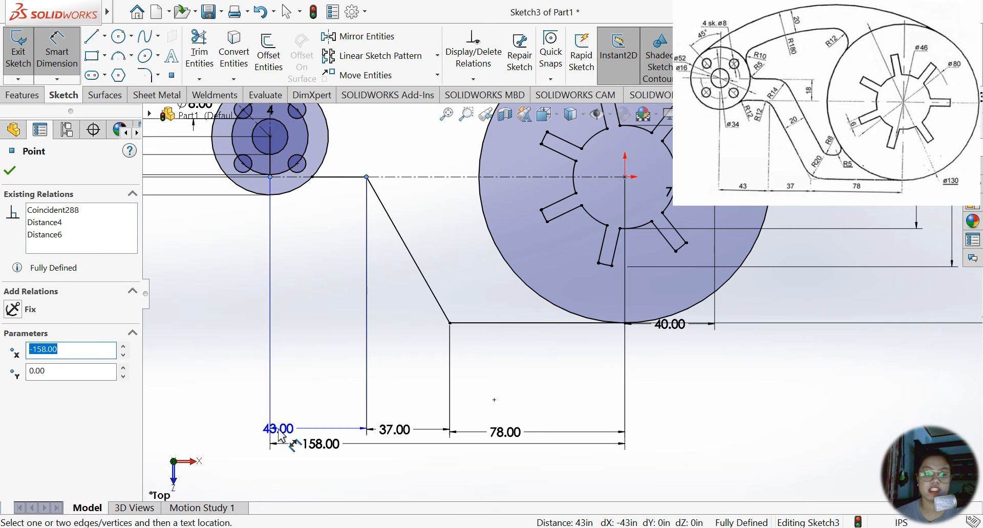
{"action": "left_click", "coordinate": [280, 432]}
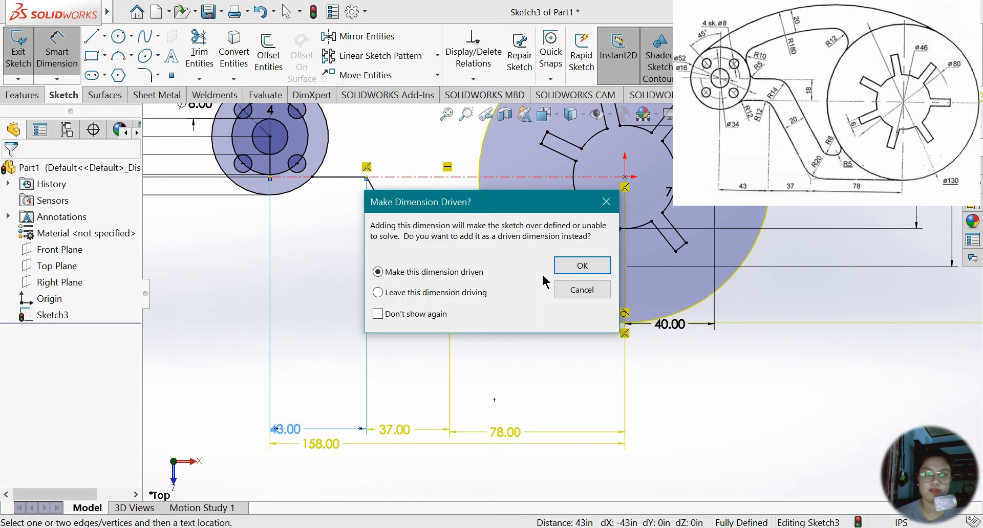
{"action": "left_click", "coordinate": [582, 266]}
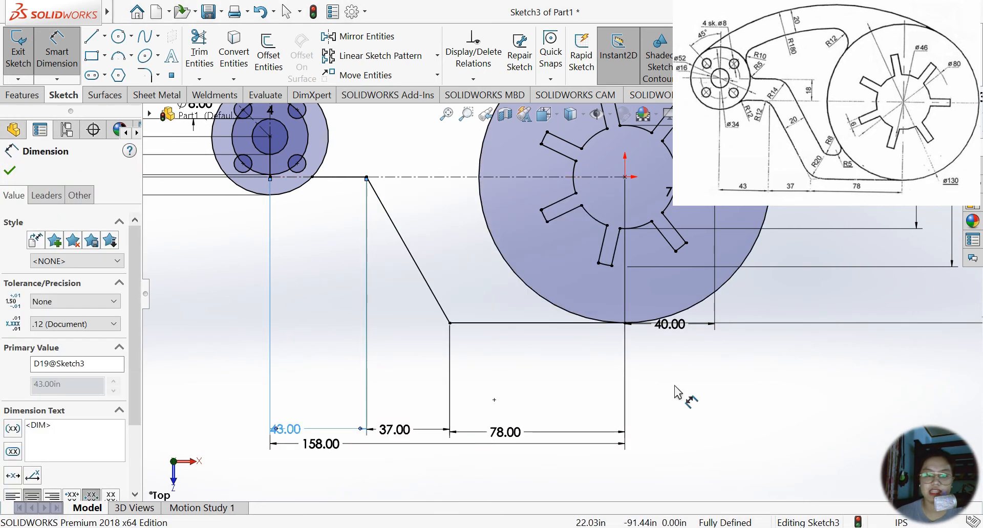
Sketch the arm's inner edge: a horizontal line from the hub circle's right quadrant, followed by a downward slanted line about 73 in long.
{"action": "scroll", "coordinate": [486, 95], "scroll_direction": "up", "scroll_amount": 1}
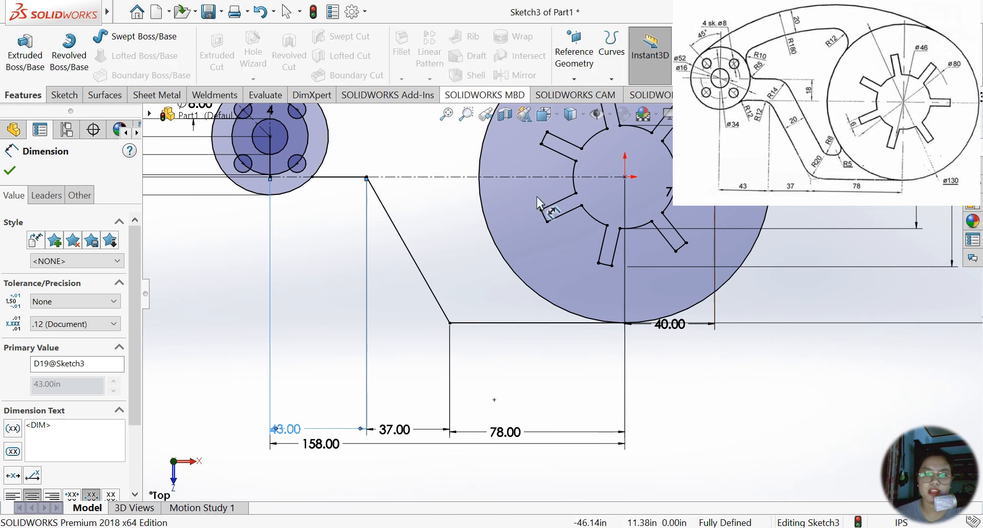
{"action": "scroll", "coordinate": [532, 215], "scroll_direction": "up", "scroll_amount": 2}
{"action": "scroll", "coordinate": [485, 166], "scroll_direction": "down", "scroll_amount": 2}
{"action": "scroll", "coordinate": [559, 293], "scroll_direction": "up", "scroll_amount": 2}
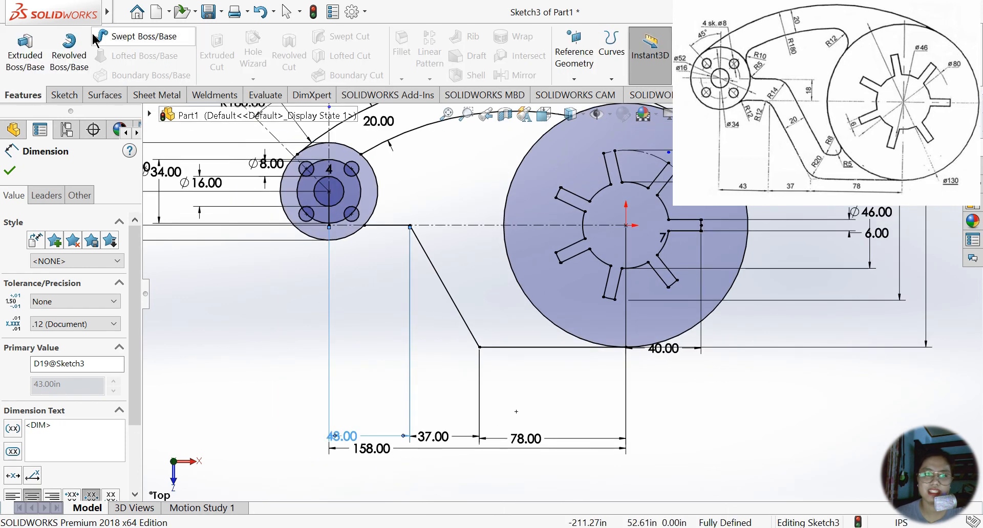
{"action": "left_click", "coordinate": [62, 95]}
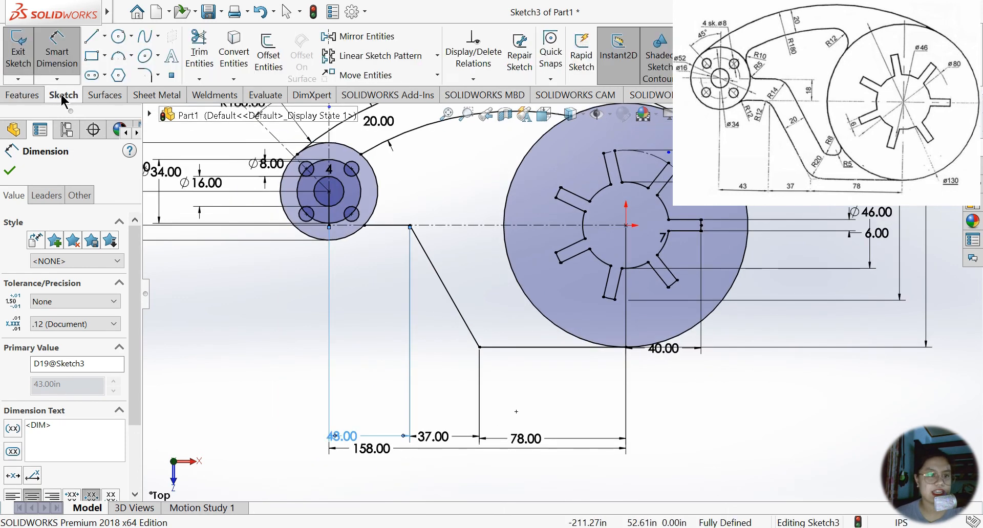
{"action": "left_click", "coordinate": [92, 36]}
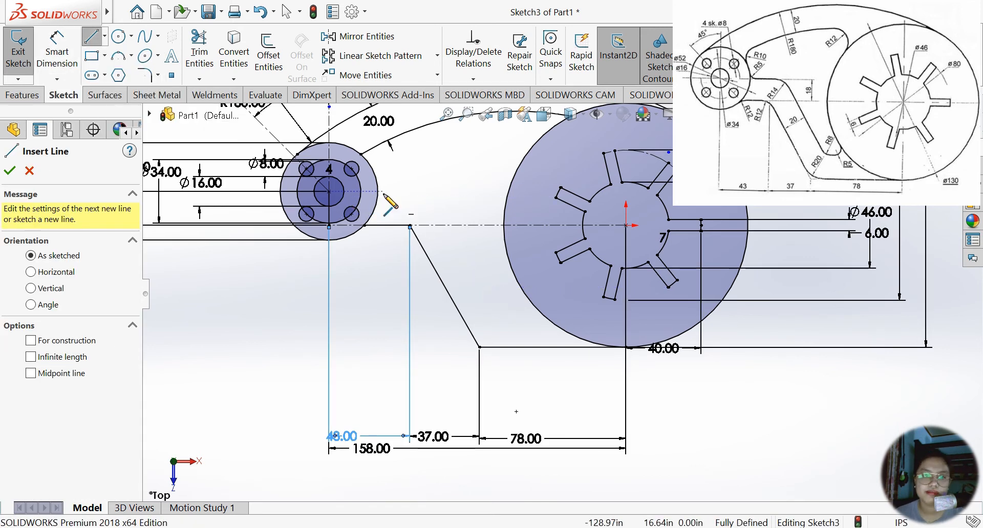
{"action": "left_click", "coordinate": [378, 191]}
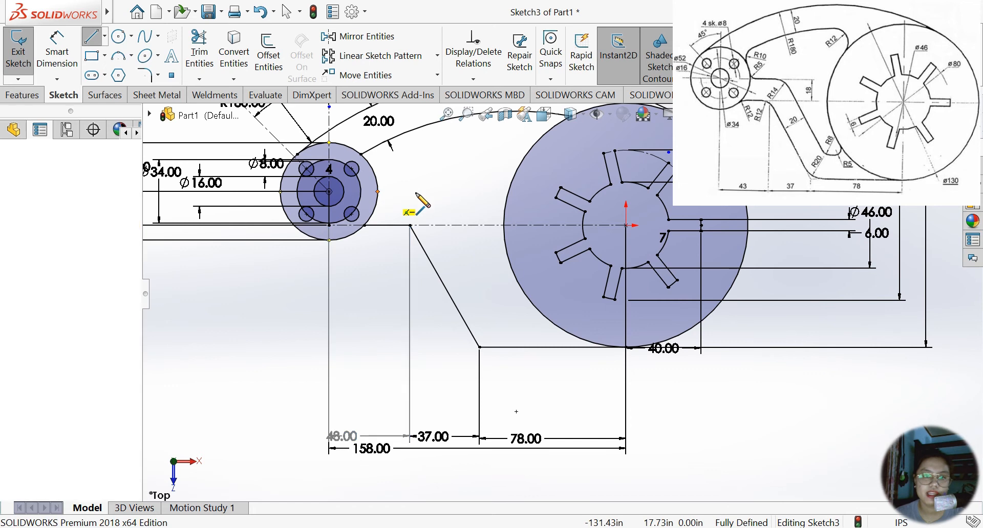
{"action": "left_click", "coordinate": [437, 192]}
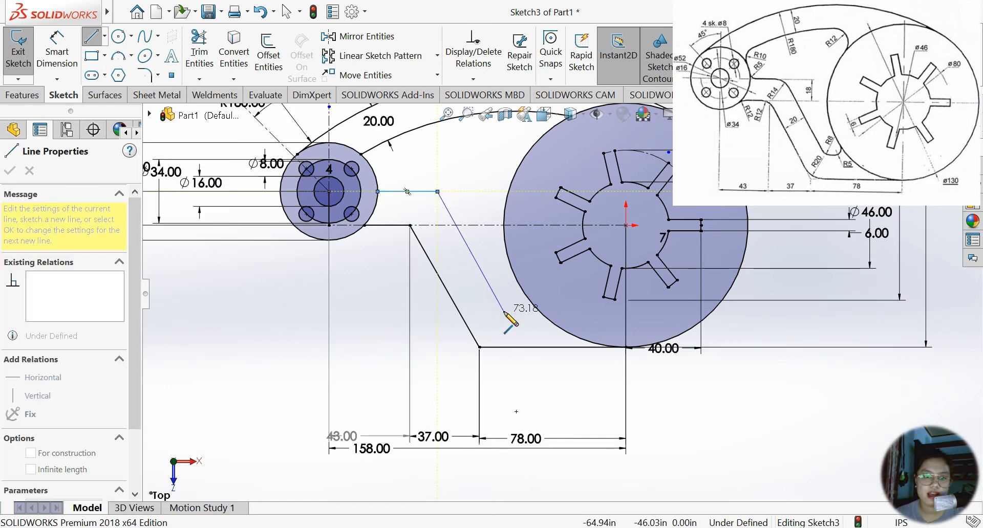
{"action": "left_click", "coordinate": [504, 311]}
{"action": "key", "text": "Escape"}
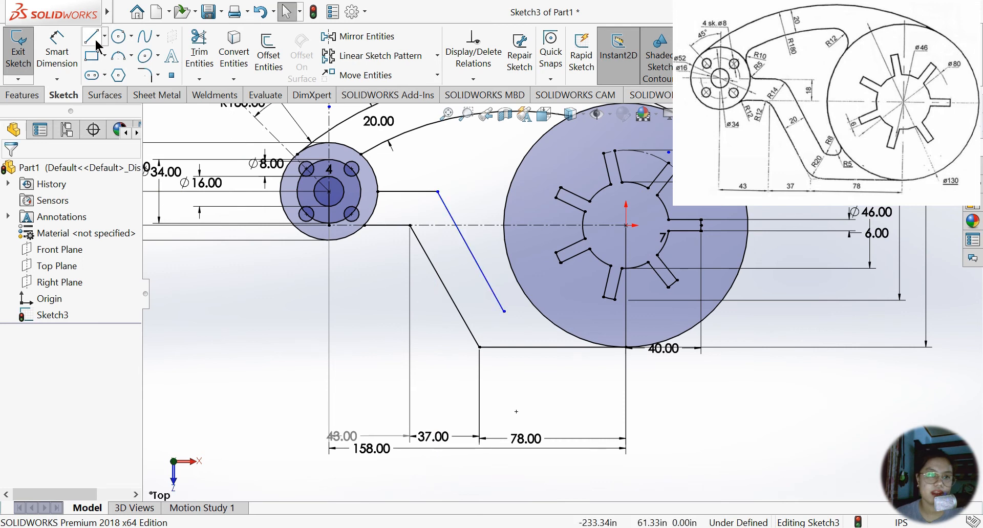
Sketch a short horizontal line from the inner slanted line's lower end to the edge of the 130 in disc.
{"action": "left_click", "coordinate": [92, 37]}
{"action": "left_click", "coordinate": [504, 311]}
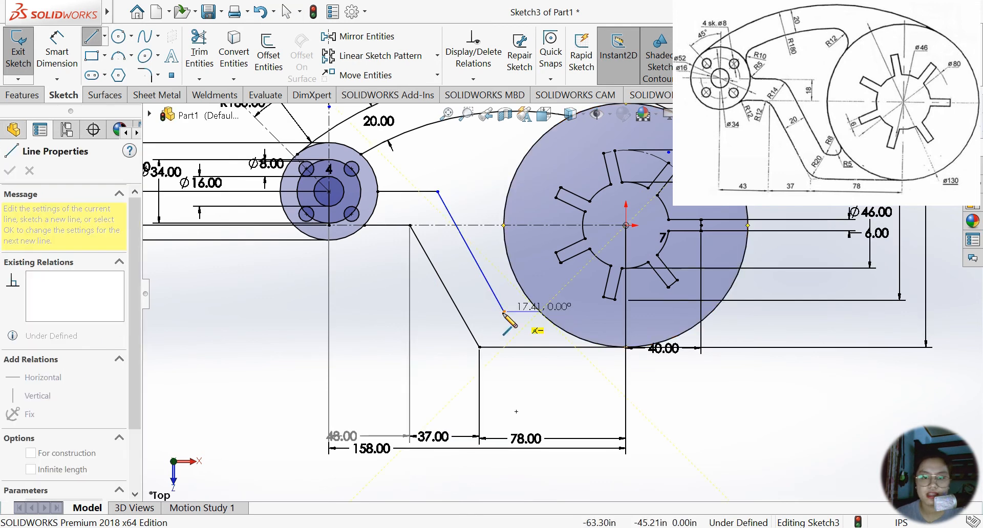
{"action": "left_click", "coordinate": [539, 311]}
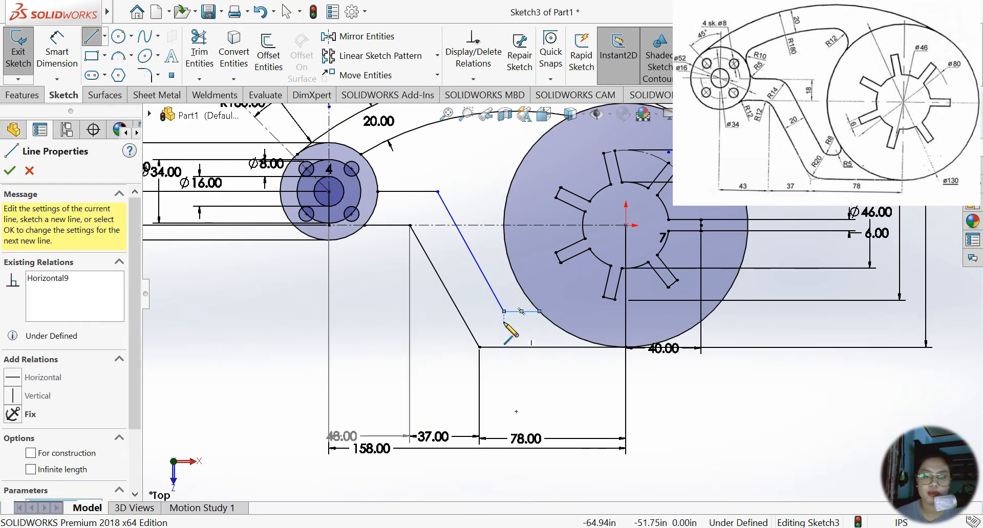
{"action": "key", "text": "Escape"}
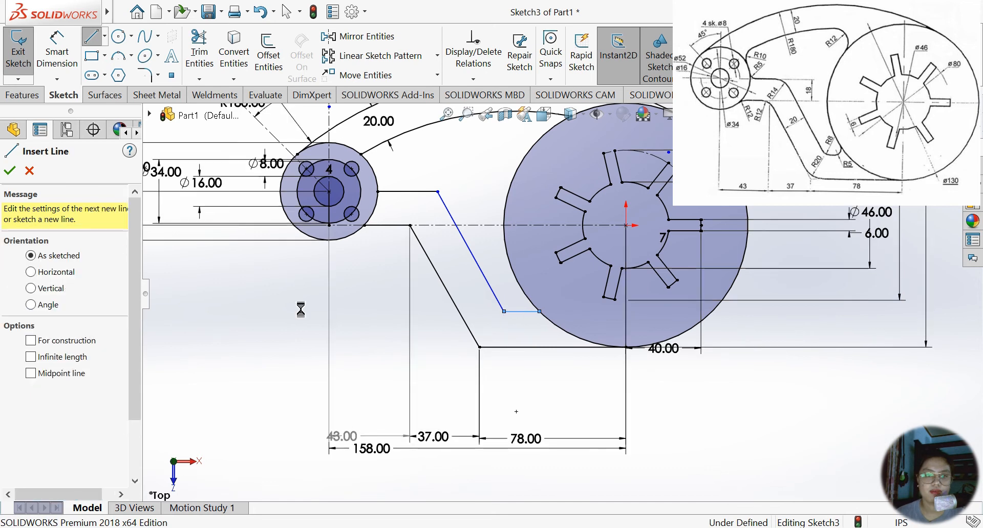
{"action": "key", "text": "Escape"}
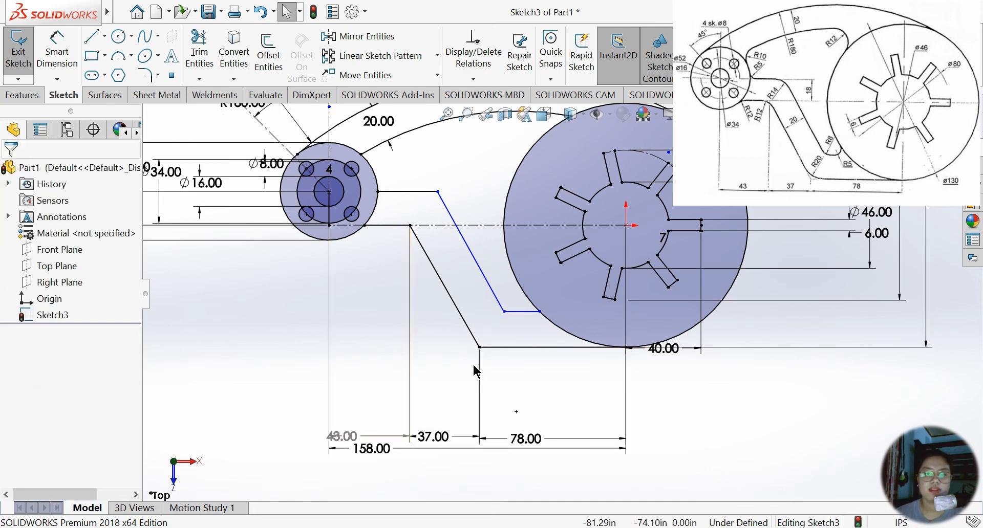
Dimension the distance between the arm's two parallel slanted lines as 20 in.
{"action": "left_click", "coordinate": [69, 52]}
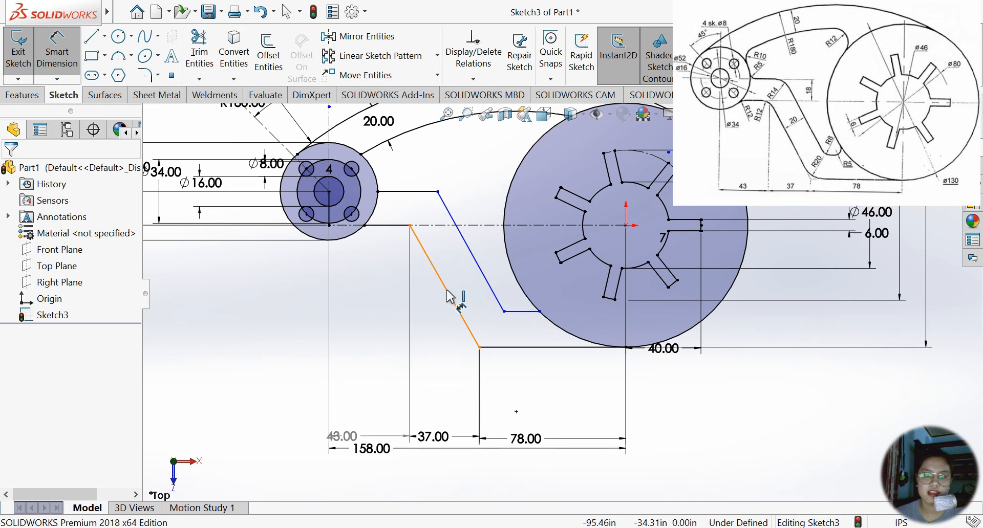
{"action": "left_click", "coordinate": [441, 279]}
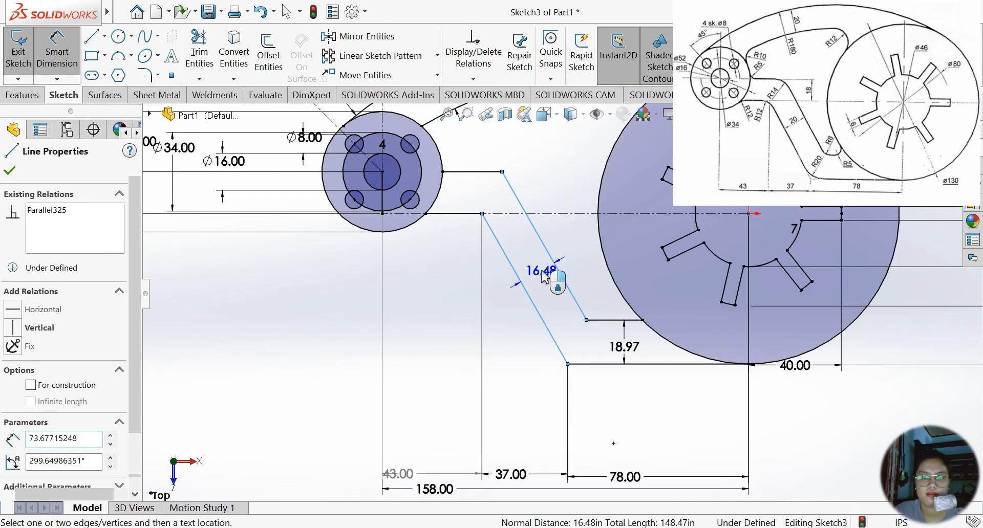
{"action": "left_click", "coordinate": [535, 278]}
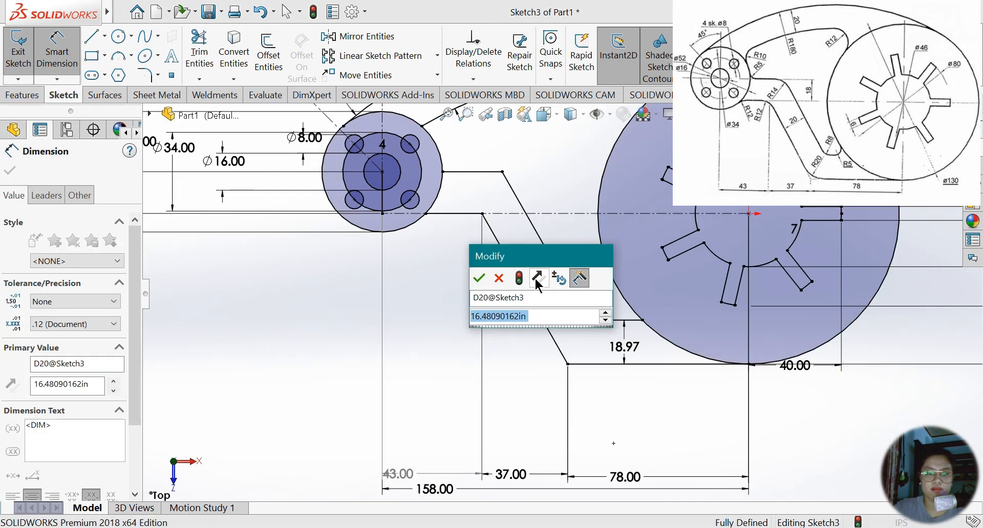
{"action": "type", "text": "20"}
{"action": "key", "text": "Return"}
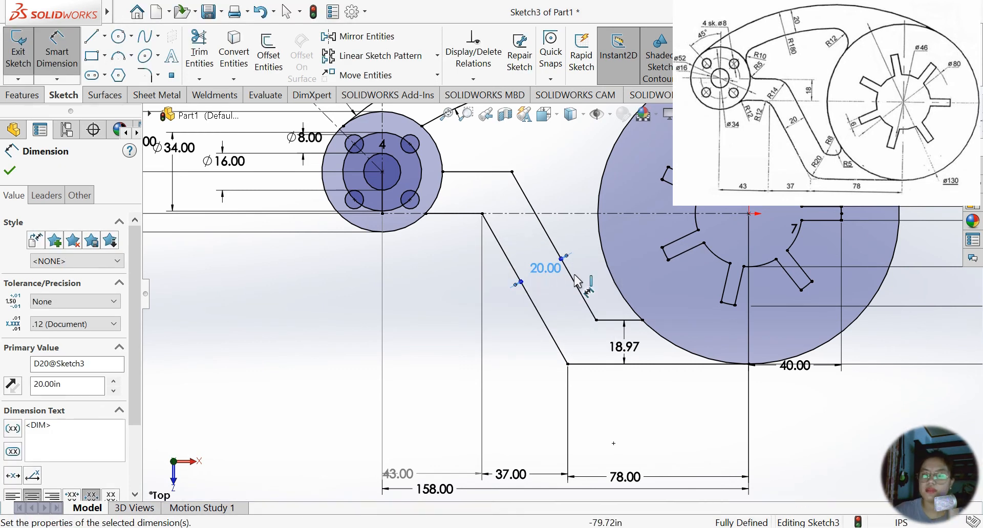
{"action": "key", "text": "Escape"}
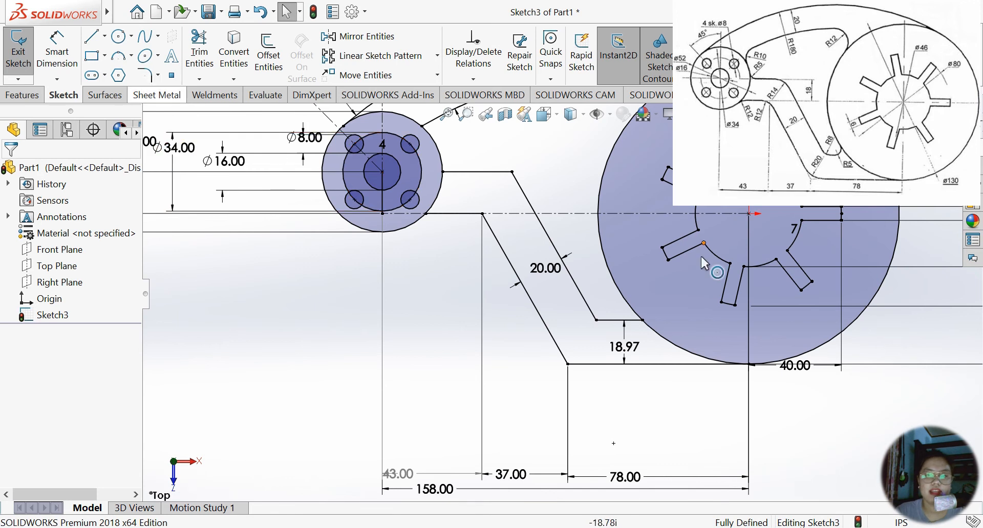
Fillet the arm's outer lower corner, between the slanted line and the long horizontal line, with a 20 in radius.
{"action": "left_click", "coordinate": [146, 75]}
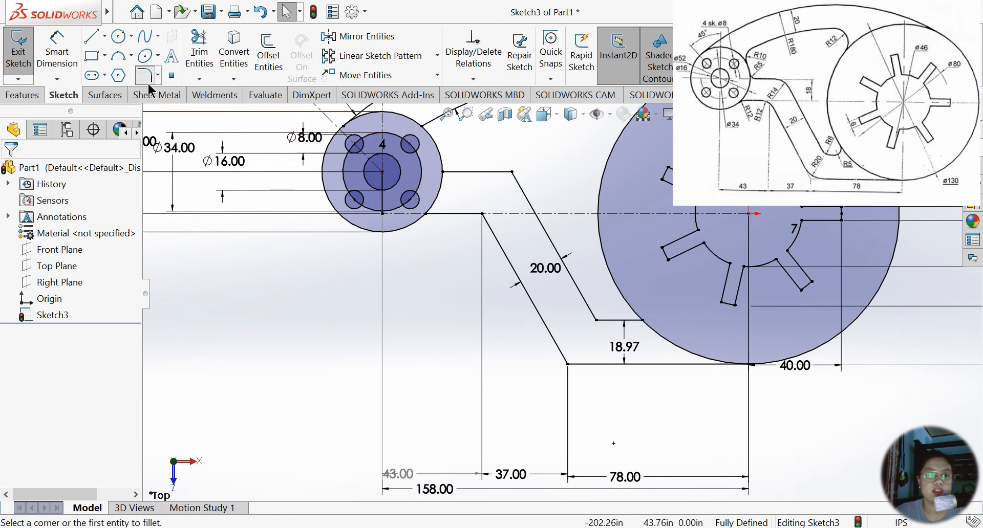
{"action": "left_click", "coordinate": [552, 340]}
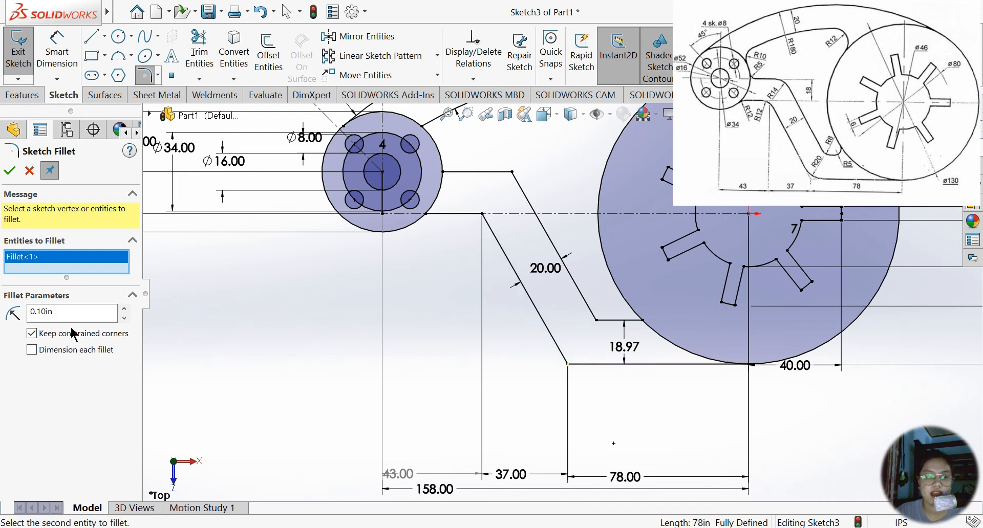
{"action": "type", "text": "20"}
{"action": "key", "text": "Return"}
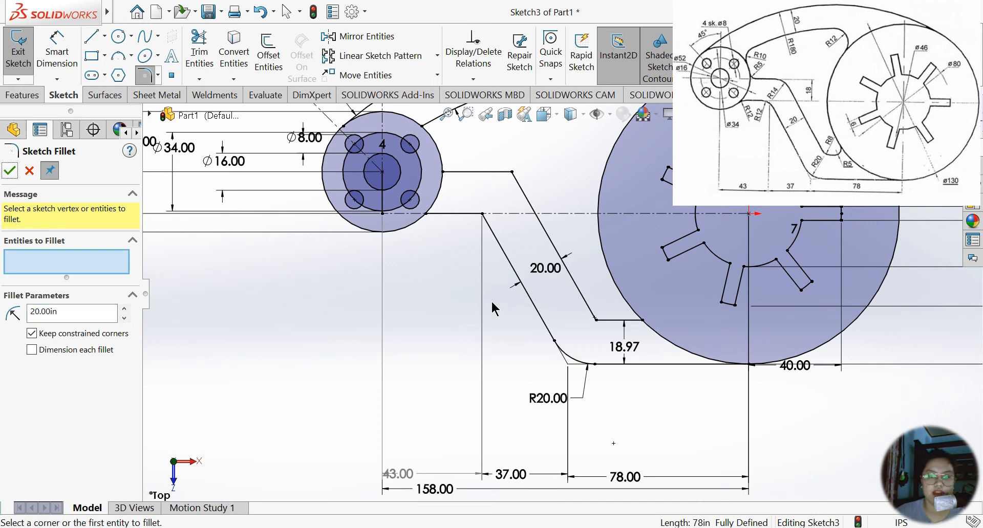
Fillet the inner edge's lower corner, between the slanted line and the short horizontal line, with an 8 in radius.
{"action": "left_click", "coordinate": [613, 322]}
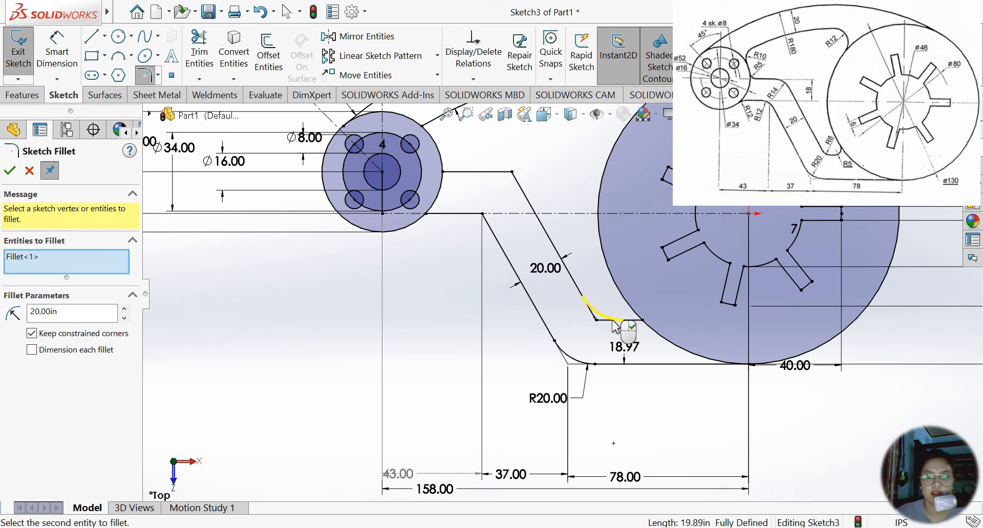
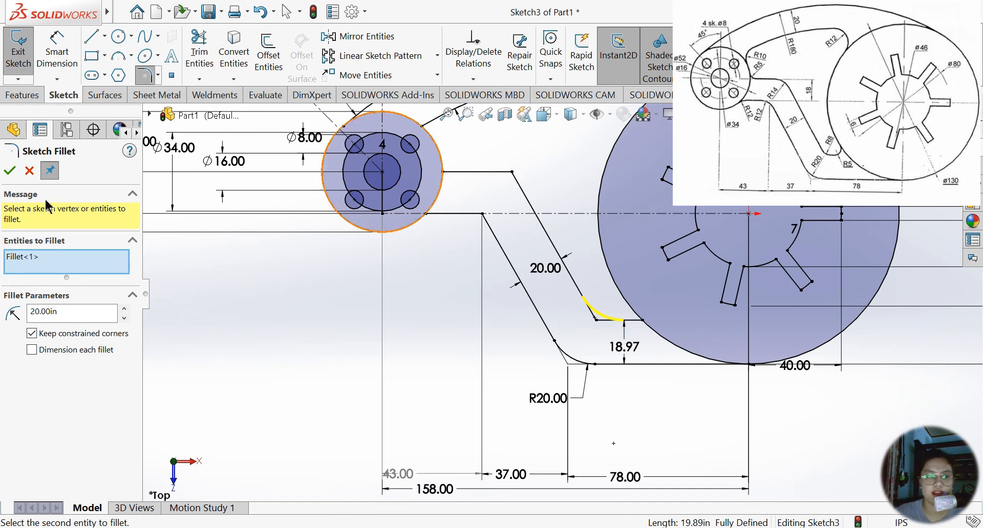
{"action": "double_click", "coordinate": [48, 312]}
{"action": "type", "text": "8"}
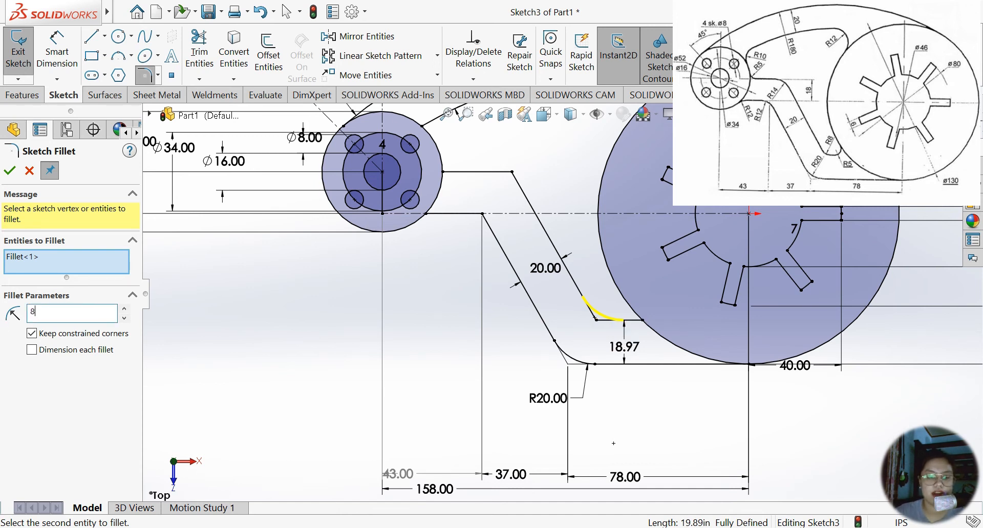
{"action": "left_click", "coordinate": [9, 173]}
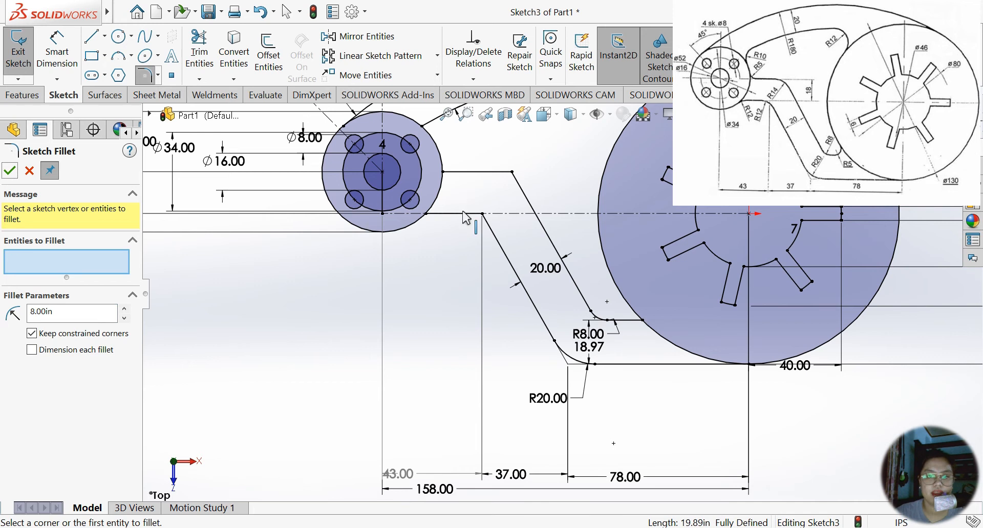
Fillet the arm's outer upper corner near the hub with a 12 in radius.
{"action": "left_click", "coordinate": [490, 230]}
{"action": "left_click", "coordinate": [491, 229]}
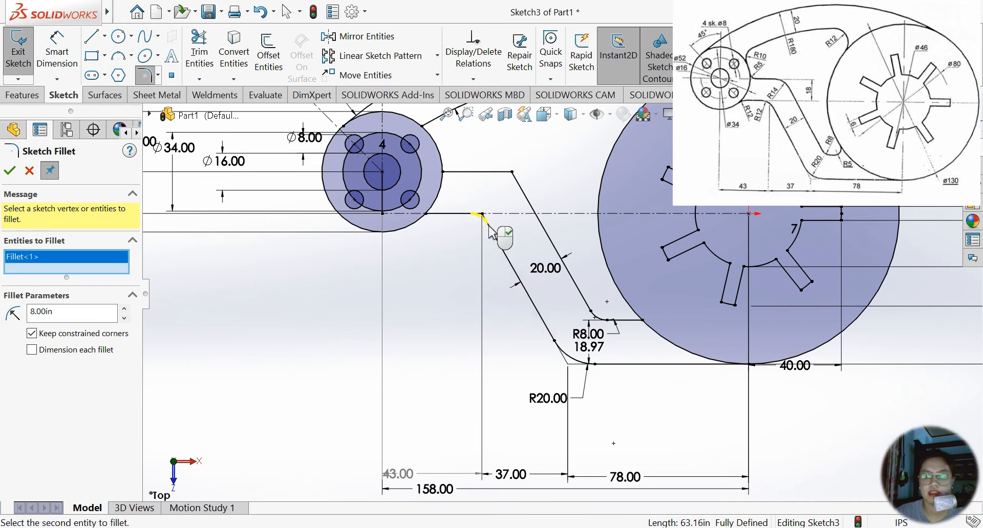
{"action": "double_click", "coordinate": [72, 313]}
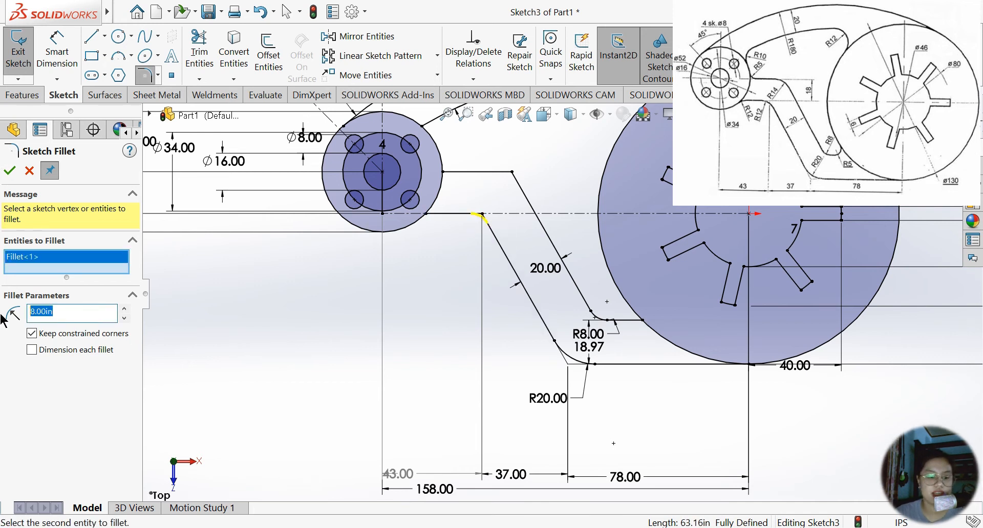
{"action": "type", "text": "12"}
{"action": "left_click", "coordinate": [8, 171]}
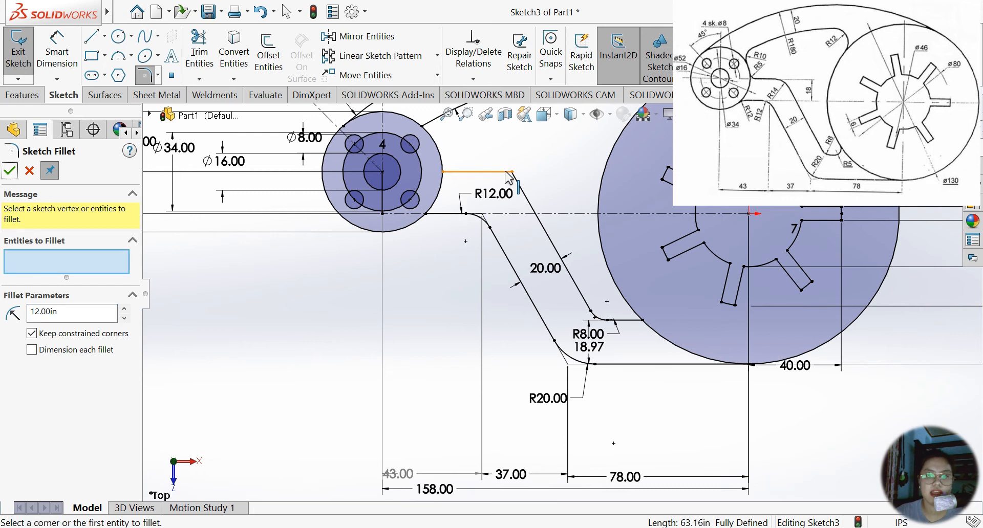
Fillet the inner edge's upper corner near the hub with a 14 in radius and finish filleting.
{"action": "left_click", "coordinate": [507, 173]}
{"action": "left_click", "coordinate": [527, 199]}
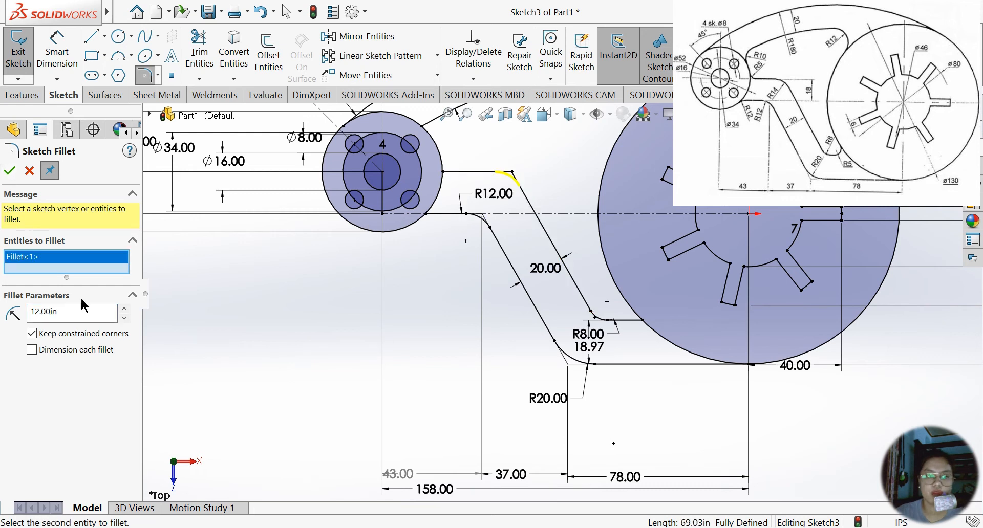
{"action": "double_click", "coordinate": [71, 313]}
{"action": "type", "text": "14"}
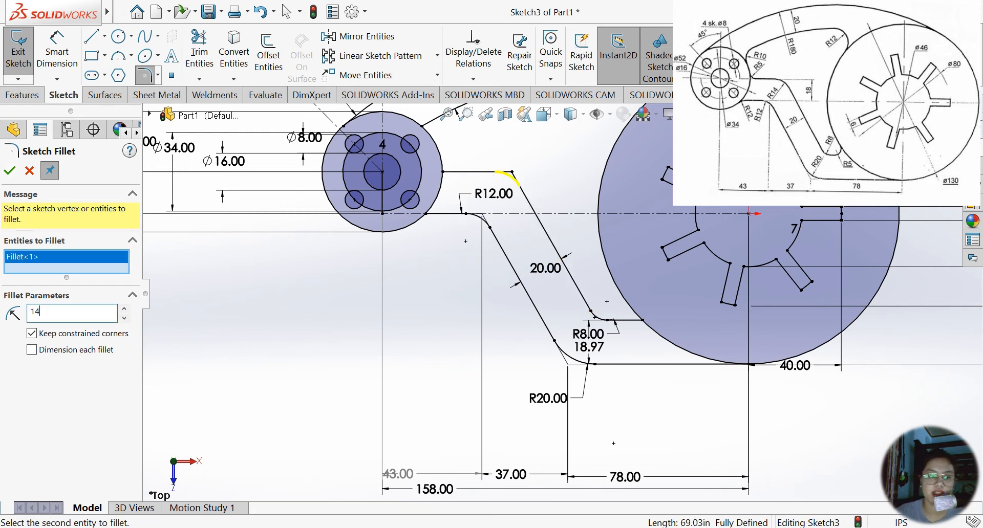
{"action": "left_click", "coordinate": [9, 171]}
{"action": "key", "text": "f"}
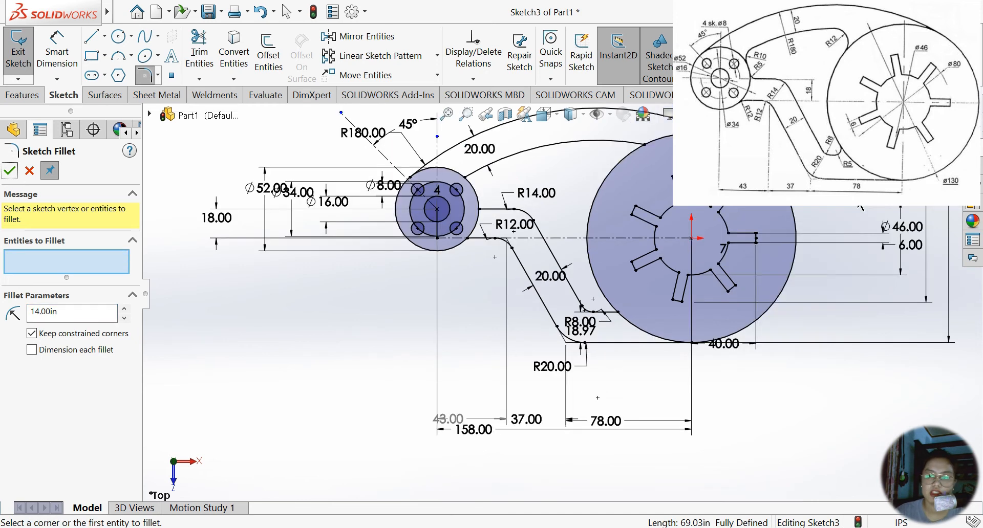
{"action": "scroll", "coordinate": [888, 133], "scroll_direction": "down", "scroll_amount": 1}
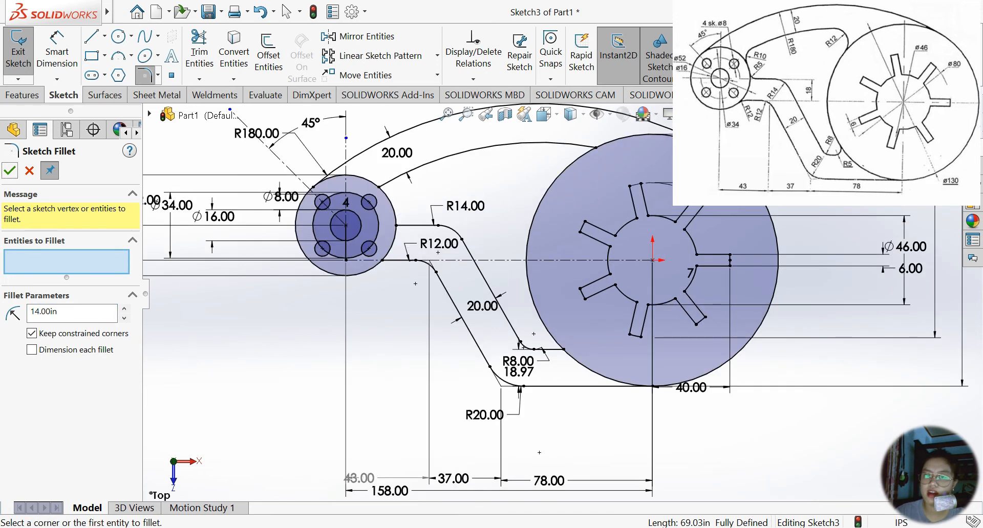
{"action": "scroll", "coordinate": [888, 133], "scroll_direction": "up", "scroll_amount": 1}
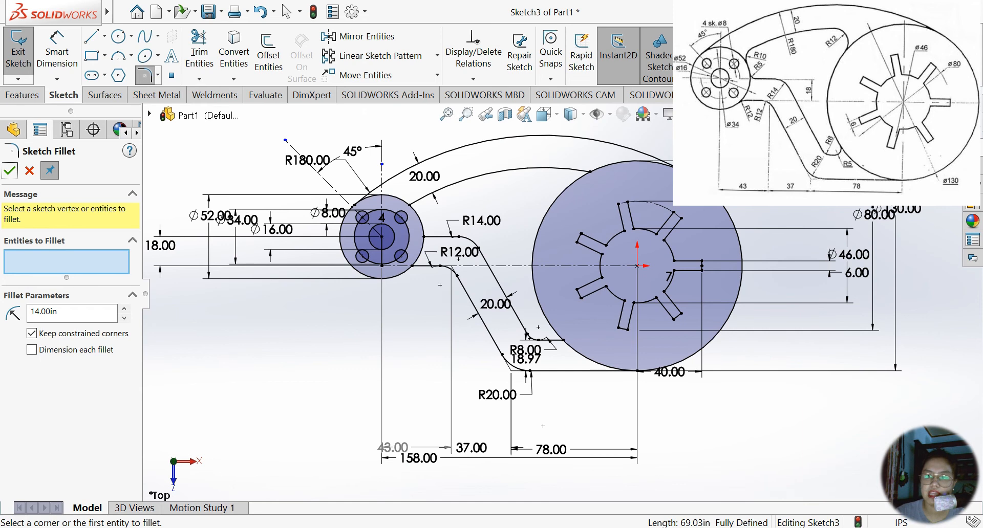
{"action": "key", "text": "Escape"}
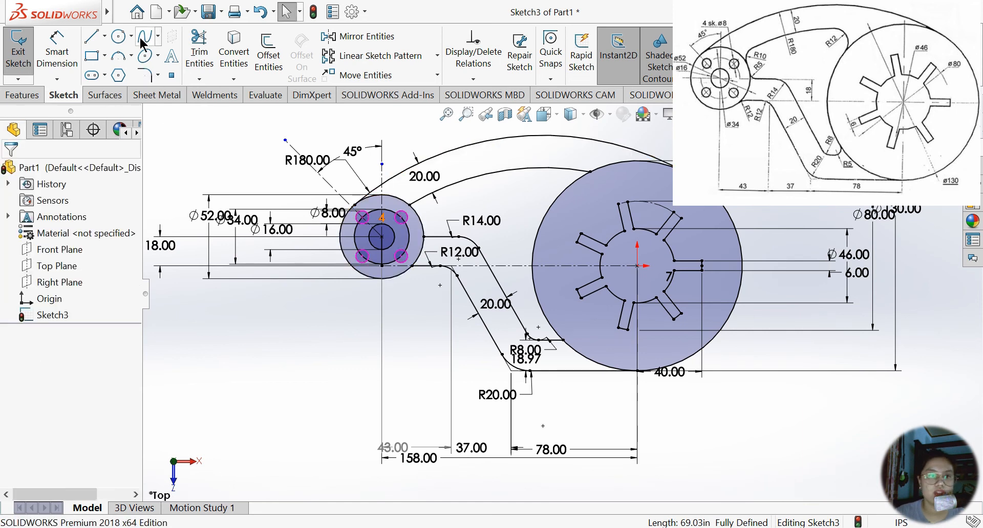
Sketch a three-point perimeter circle about 14.4 in in radius, tangent to the underside of the outer edge's horizontal line beside the hub.
{"action": "left_click", "coordinate": [131, 35]}
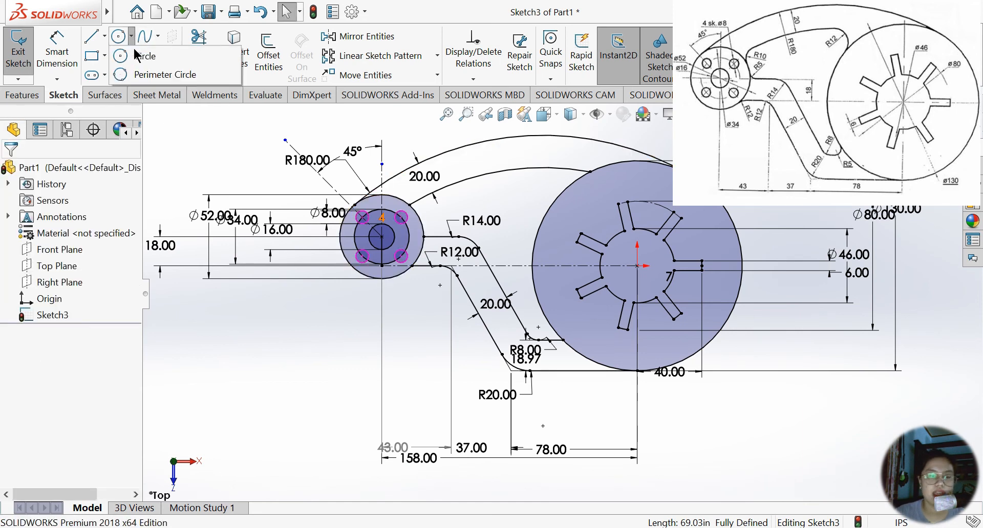
{"action": "left_click", "coordinate": [141, 74]}
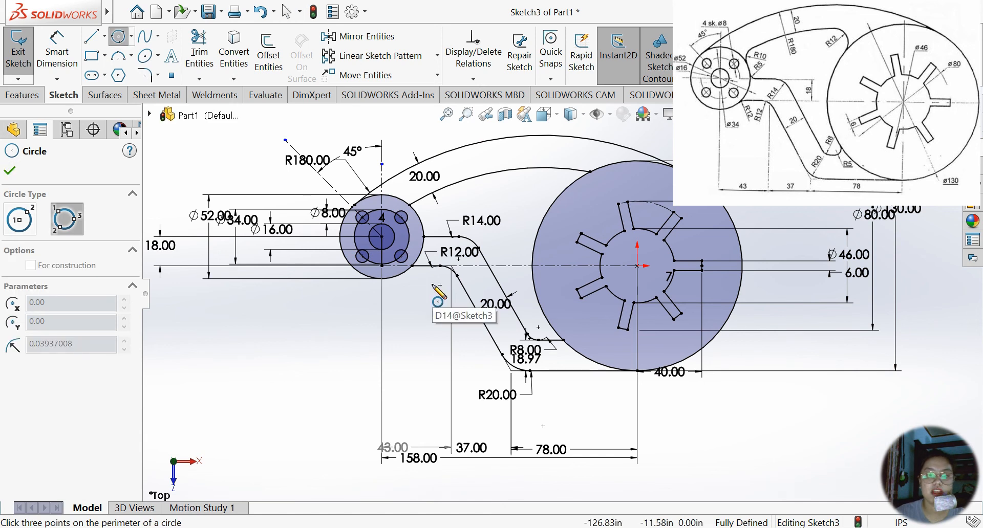
{"action": "scroll", "coordinate": [430, 263], "scroll_direction": "down", "scroll_amount": 3}
{"action": "scroll", "coordinate": [433, 271], "scroll_direction": "down", "scroll_amount": 2}
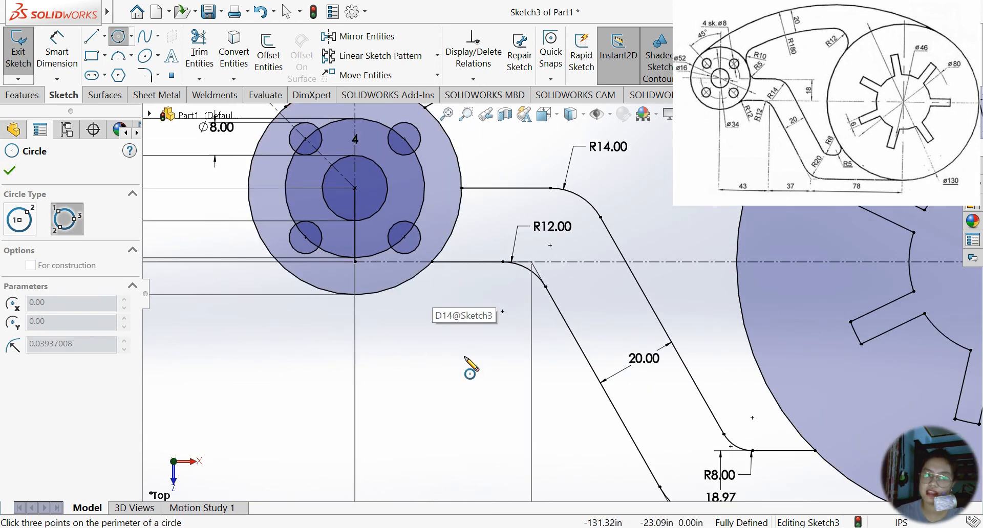
{"action": "left_click", "coordinate": [447, 262]}
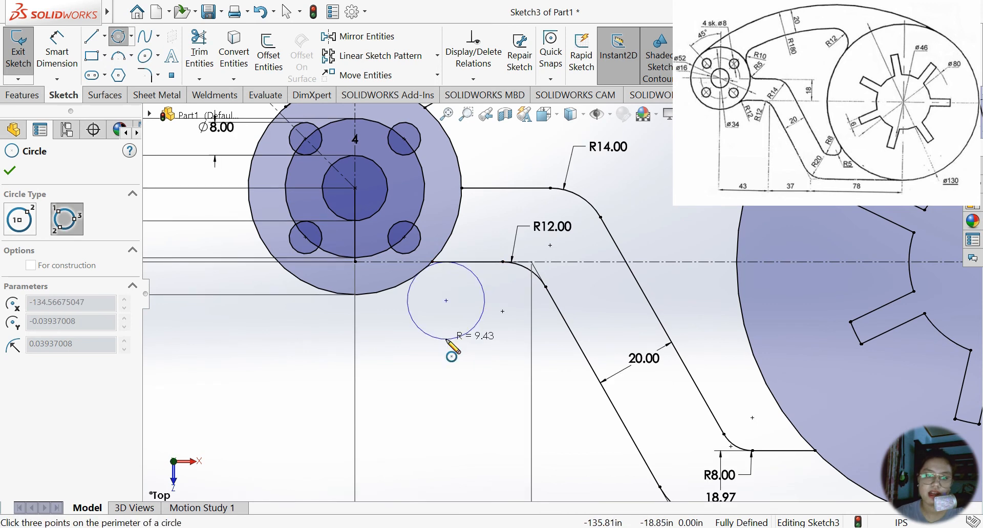
{"action": "left_click", "coordinate": [446, 340]}
{"action": "left_click", "coordinate": [400, 356]}
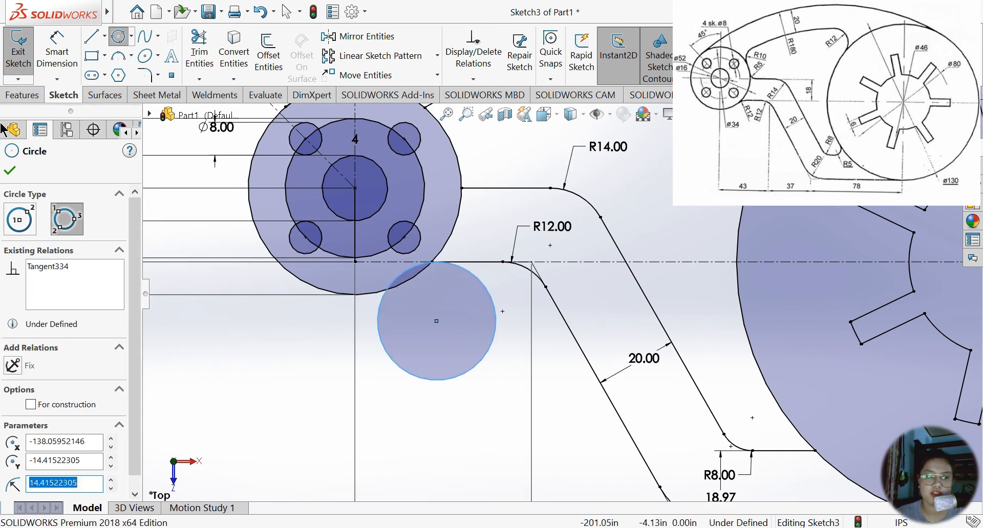
{"action": "left_click", "coordinate": [11, 173]}
Add a tangent relation between the new circle and the hub's 52 in outer circle.
{"action": "left_click", "coordinate": [494, 82]}
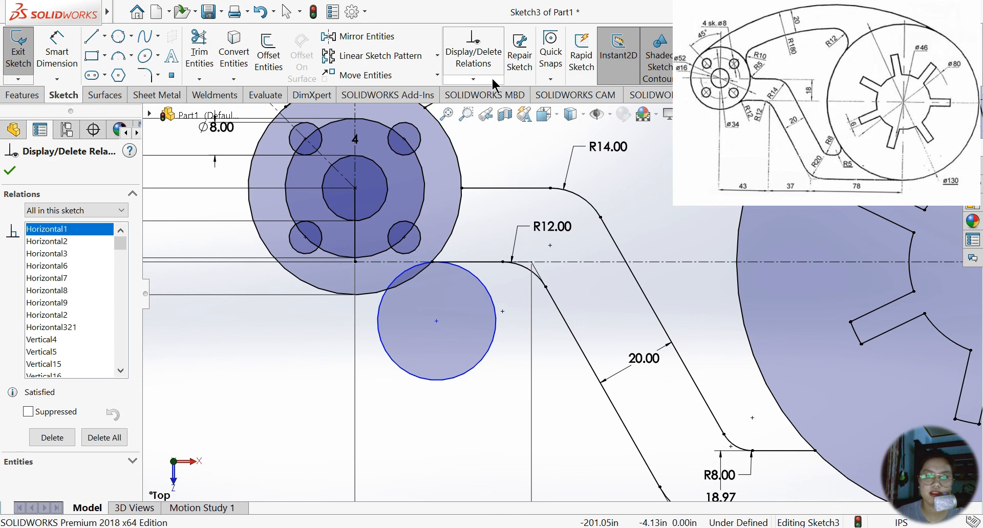
{"action": "left_click", "coordinate": [494, 82]}
{"action": "left_click", "coordinate": [498, 118]}
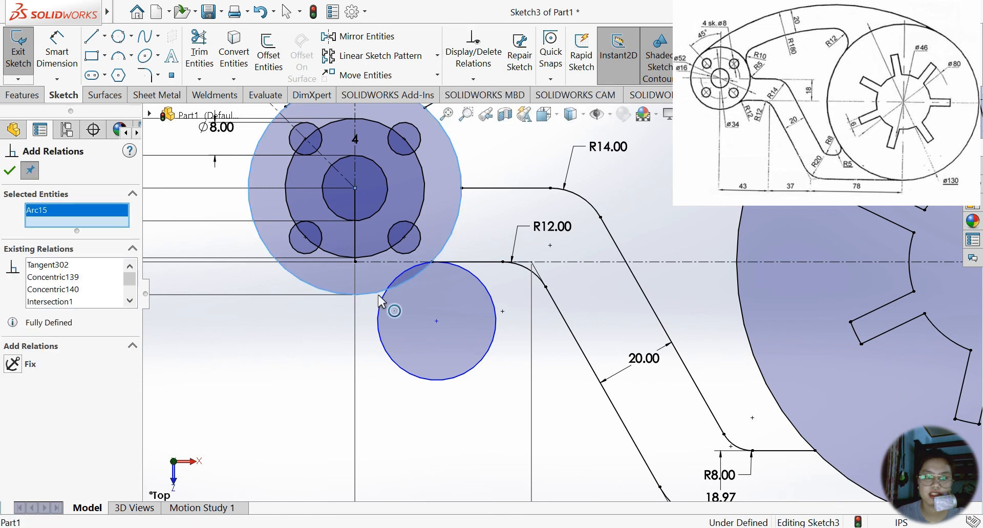
{"action": "left_click", "coordinate": [381, 300]}
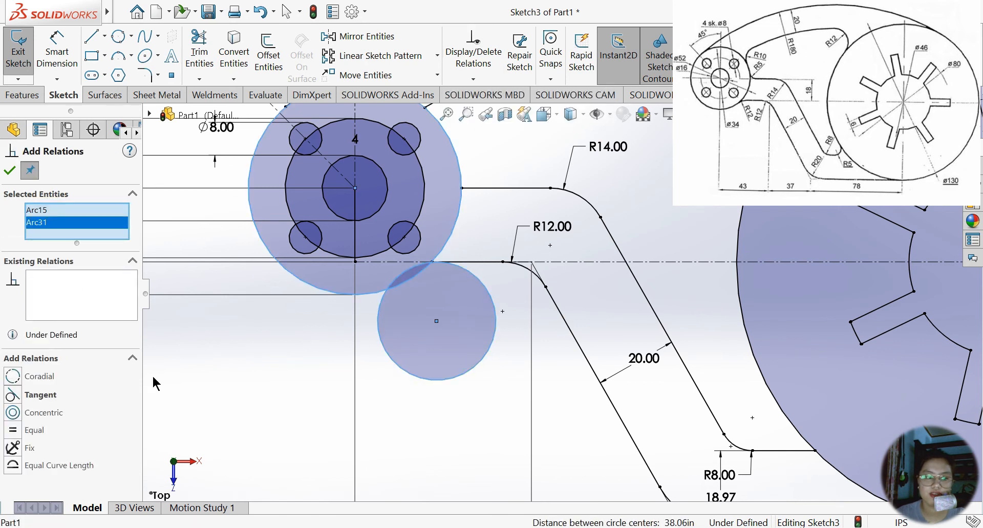
{"action": "left_click", "coordinate": [13, 395]}
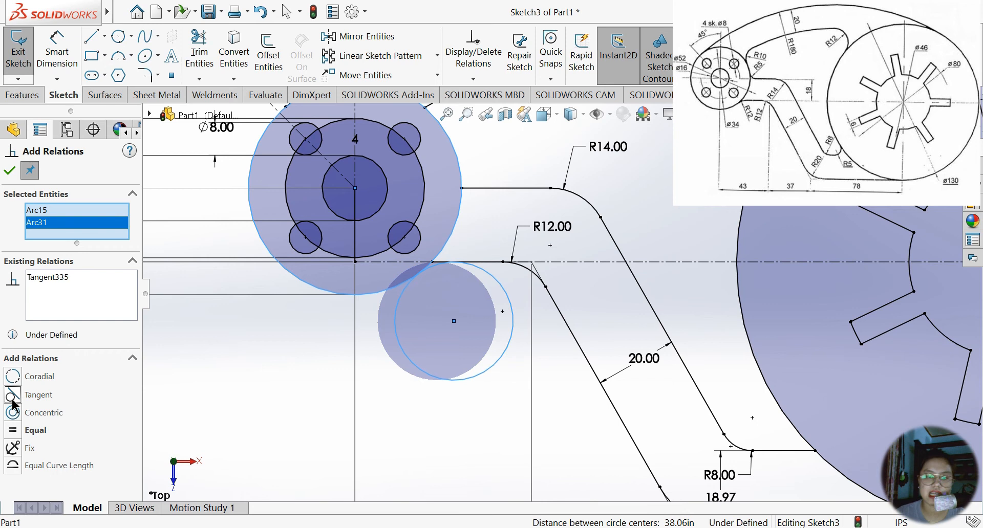
{"action": "left_click", "coordinate": [9, 172]}
Dimension the tangent circle's diameter as 24 in.
{"action": "left_click", "coordinate": [56, 53]}
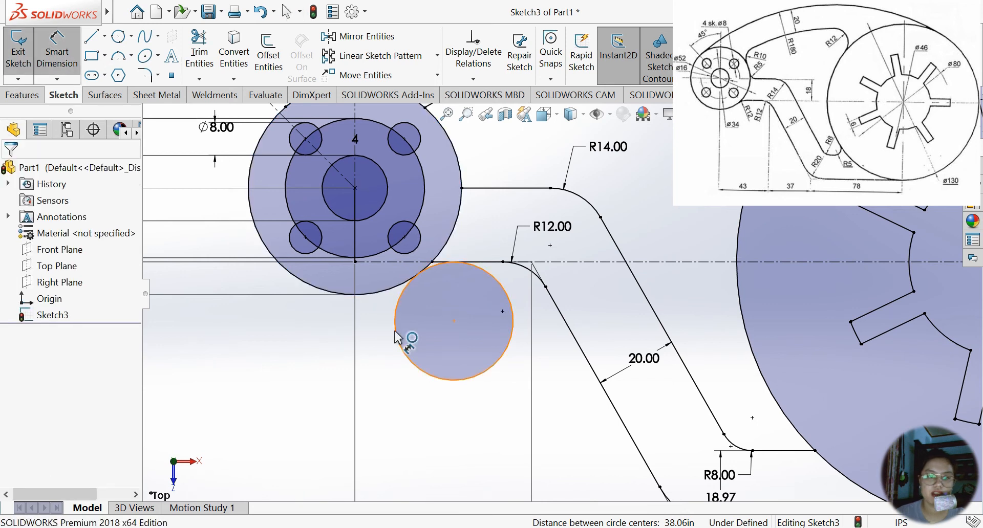
{"action": "left_click", "coordinate": [398, 338]}
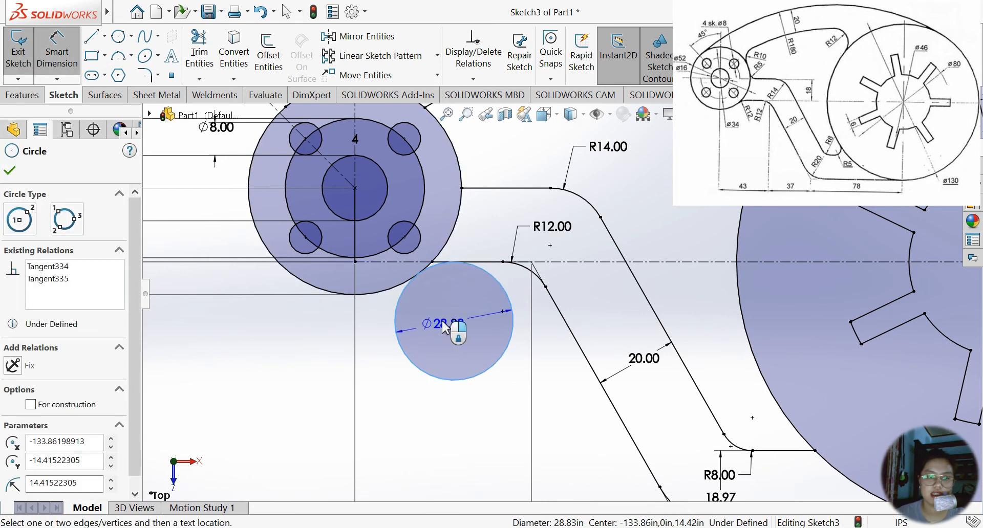
{"action": "left_click", "coordinate": [443, 322]}
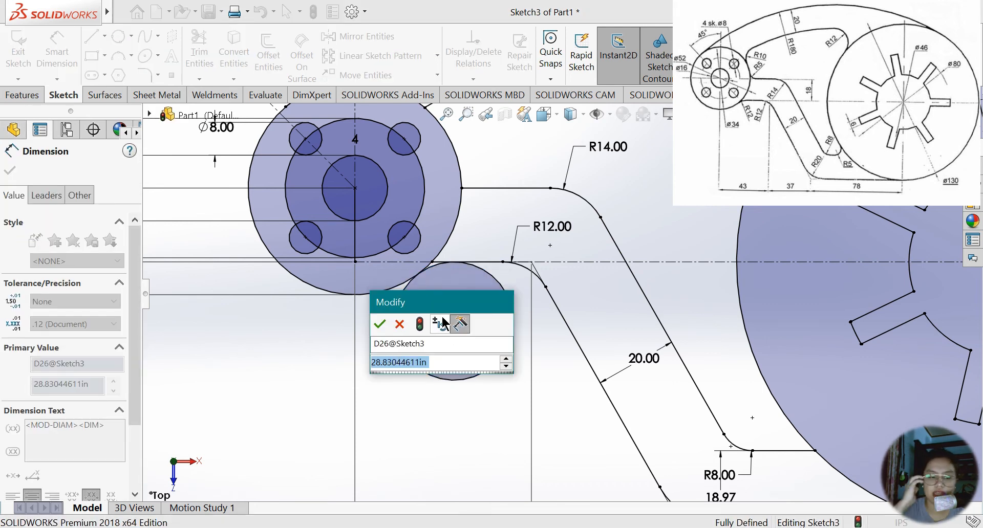
{"action": "type", "text": "24"}
{"action": "key", "text": "Return"}
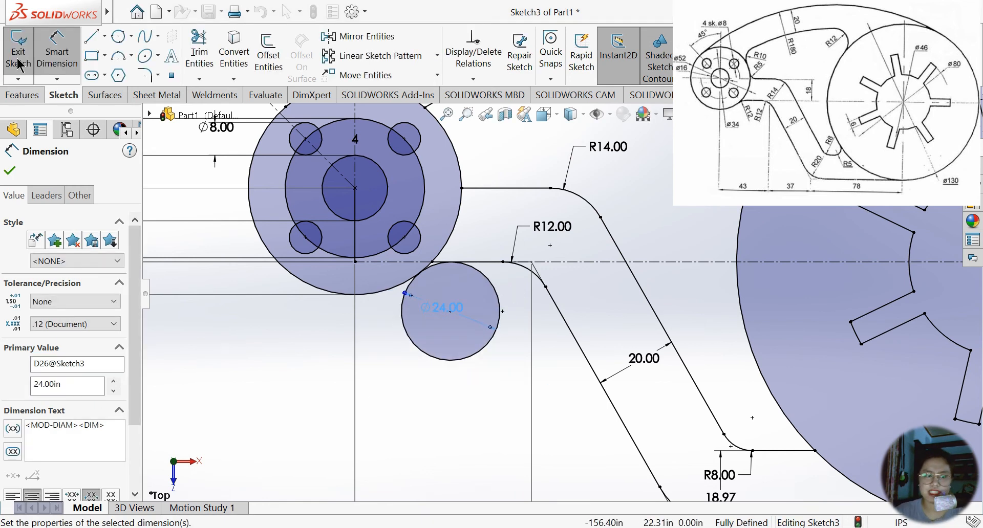
Trim the 24 in circle to its blend arc and remove the leftover line stub beside the hub.
{"action": "left_click", "coordinate": [199, 56]}
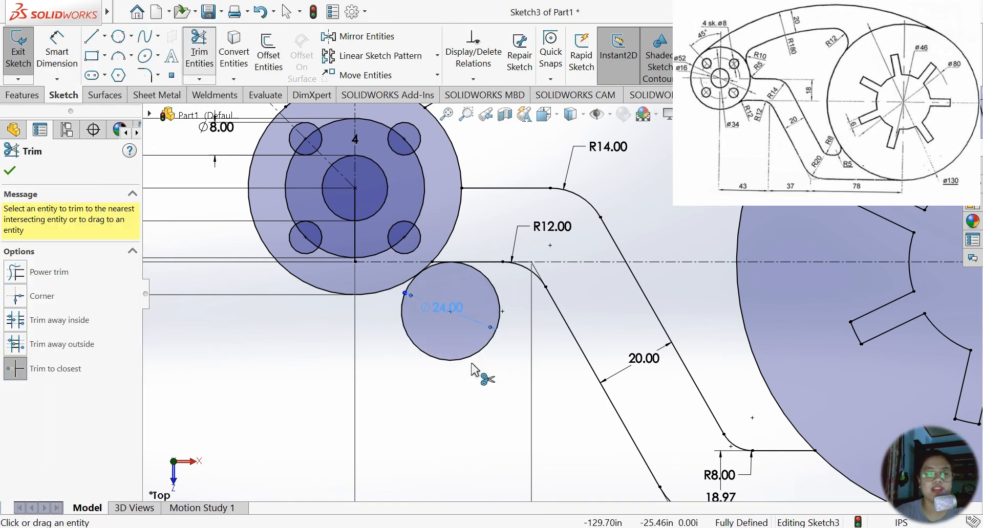
{"action": "left_click", "coordinate": [475, 354]}
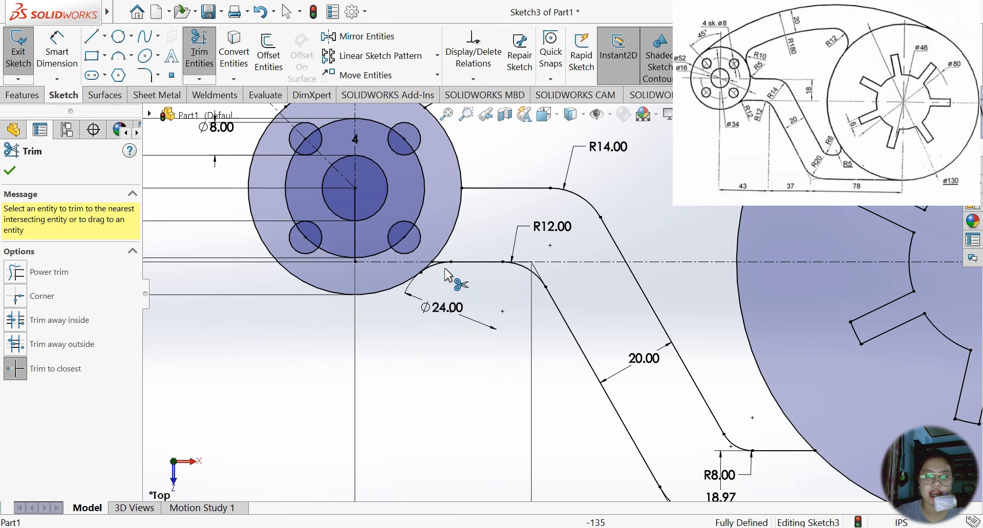
{"action": "scroll", "coordinate": [447, 279], "scroll_direction": "down", "scroll_amount": 6}
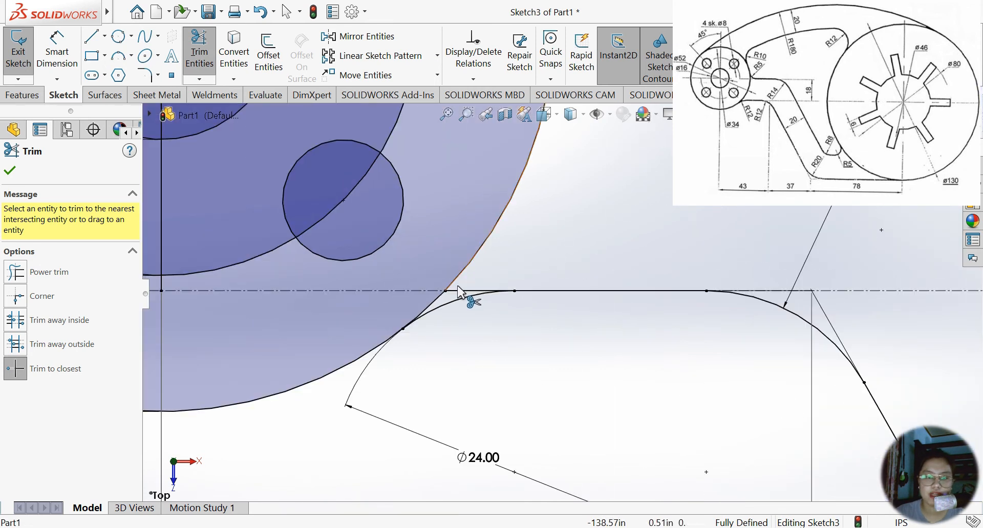
{"action": "left_click", "coordinate": [459, 293]}
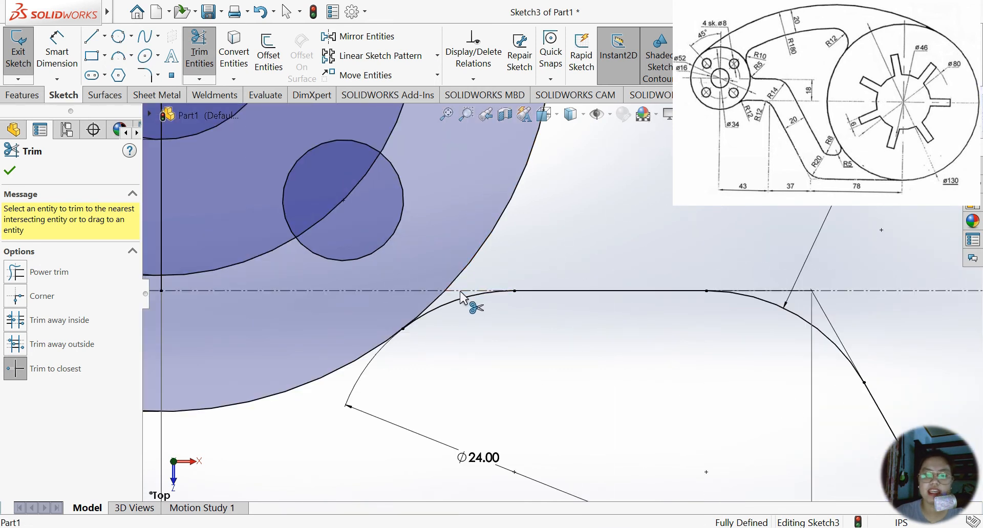
{"action": "scroll", "coordinate": [661, 324], "scroll_direction": "up", "scroll_amount": 1}
{"action": "scroll", "coordinate": [660, 323], "scroll_direction": "up", "scroll_amount": 4}
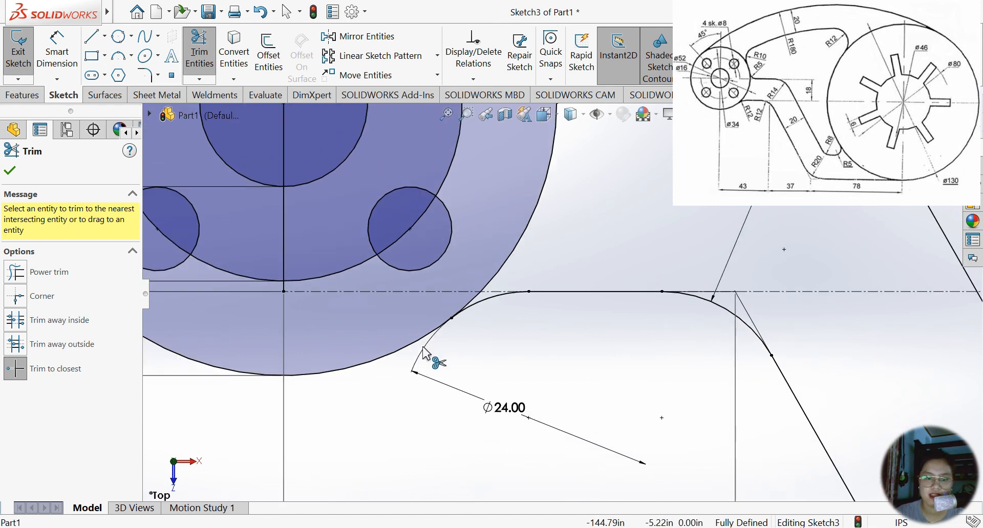
{"action": "scroll", "coordinate": [840, 320], "scroll_direction": "down", "scroll_amount": 2}
{"action": "scroll", "coordinate": [915, 148], "scroll_direction": "up", "scroll_amount": 2}
{"action": "scroll", "coordinate": [914, 149], "scroll_direction": "down", "scroll_amount": 2}
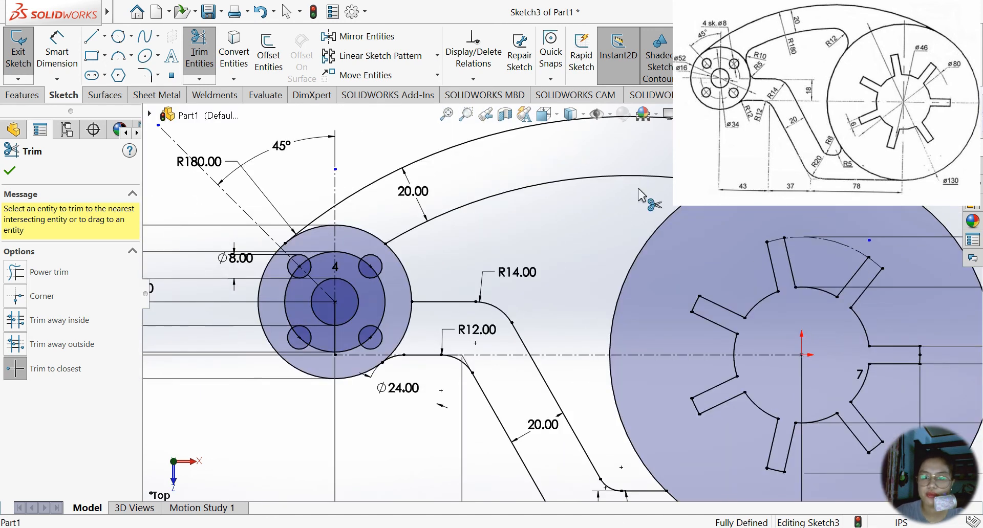
Sketch a perimeter circle about 8 in in radius, tangent to the underside of the upper arm's inner arc near the hub.
{"action": "scroll", "coordinate": [531, 193], "scroll_direction": "down", "scroll_amount": 2}
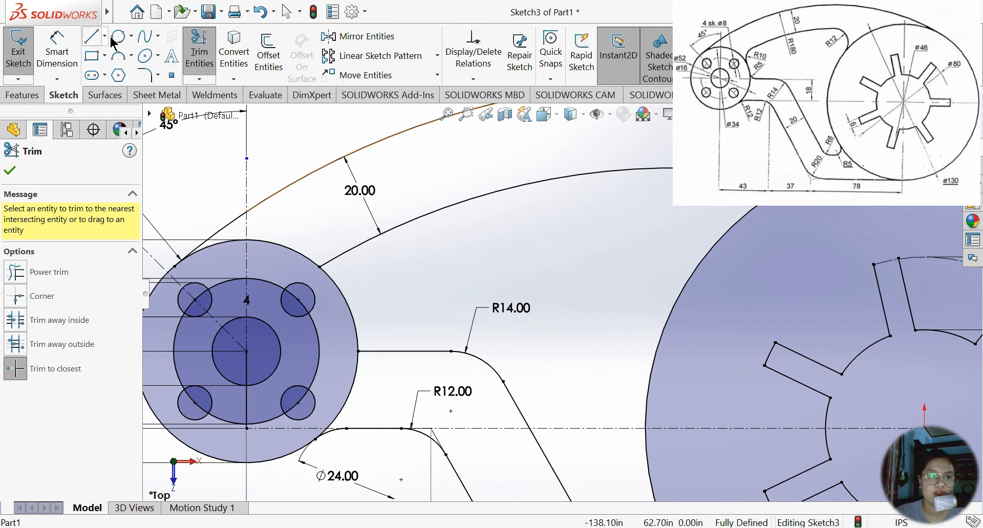
{"action": "left_click", "coordinate": [131, 36]}
{"action": "left_click", "coordinate": [164, 68]}
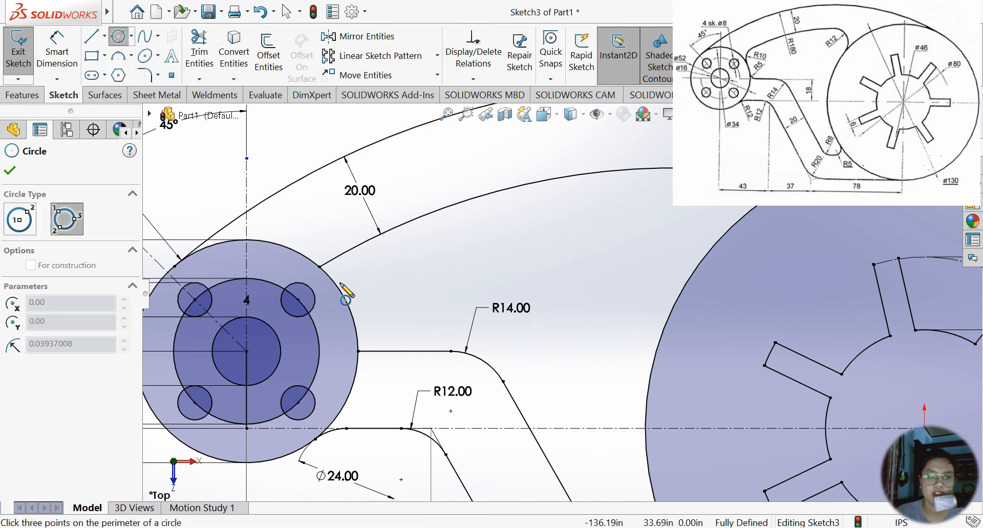
{"action": "left_click", "coordinate": [349, 251]}
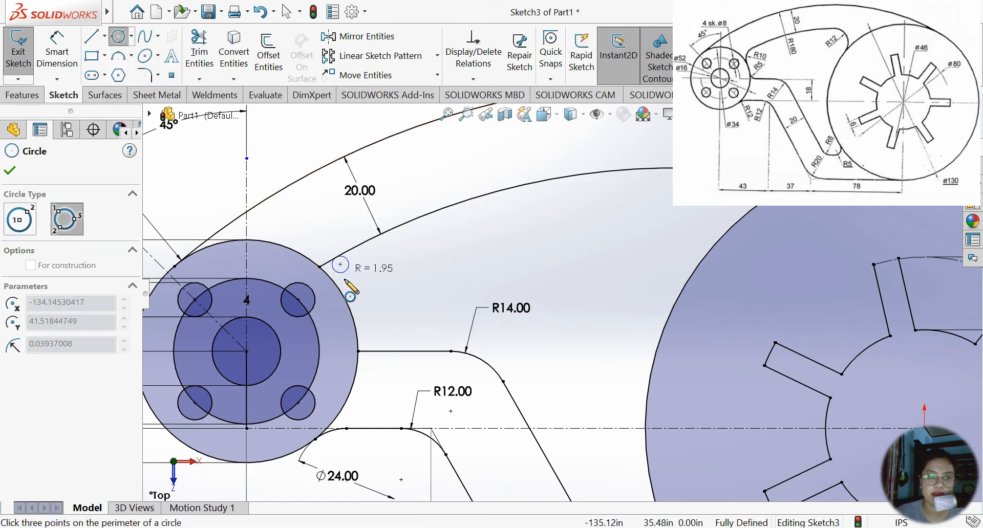
{"action": "left_click", "coordinate": [392, 315]}
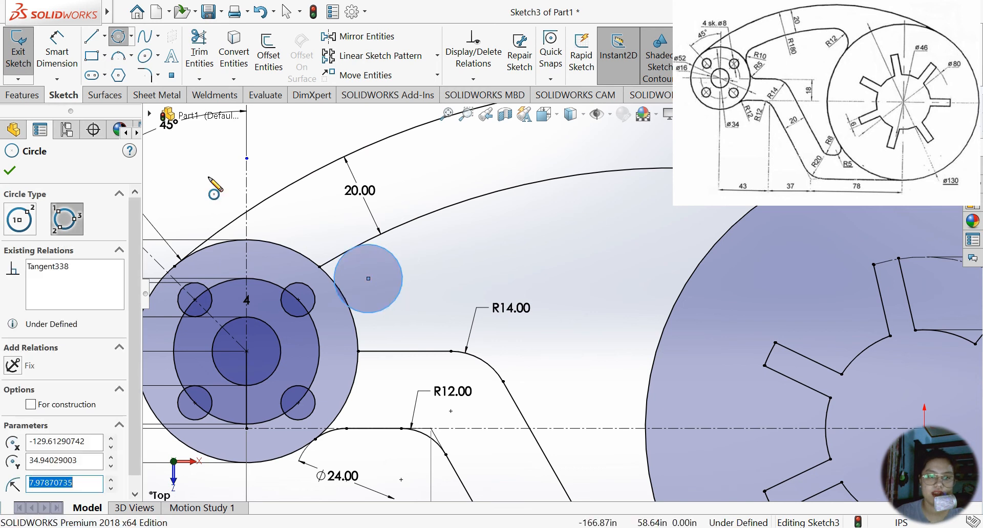
Add a tangent relation between the new circle under the upper arm and the hub's outer circle.
{"action": "left_click", "coordinate": [328, 279]}
{"action": "left_click", "coordinate": [326, 273]}
{"action": "left_click", "coordinate": [12, 397]}
{"action": "left_click", "coordinate": [9, 170]}
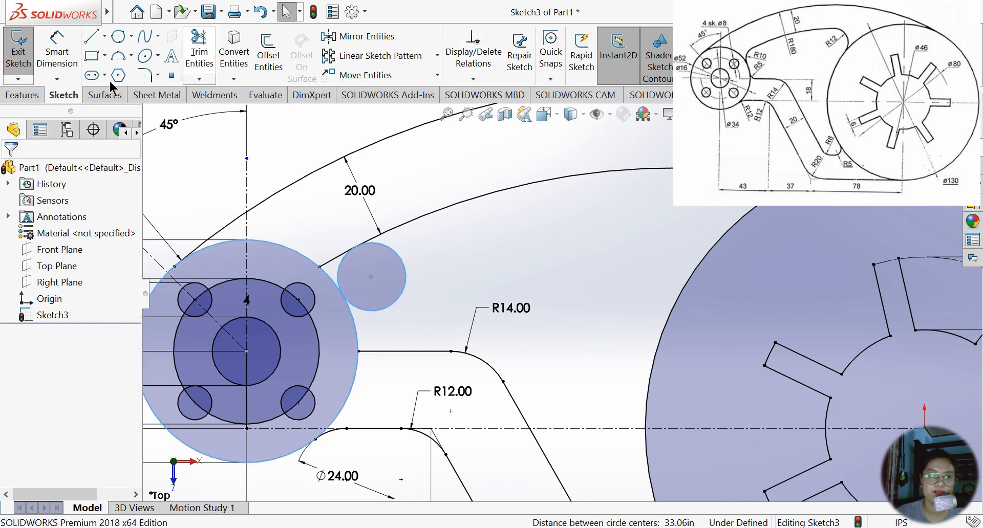
Dimension the diameter of the circle between the upper arm and the hub as 20 in.
{"action": "left_click", "coordinate": [63, 61]}
{"action": "left_click", "coordinate": [404, 260]}
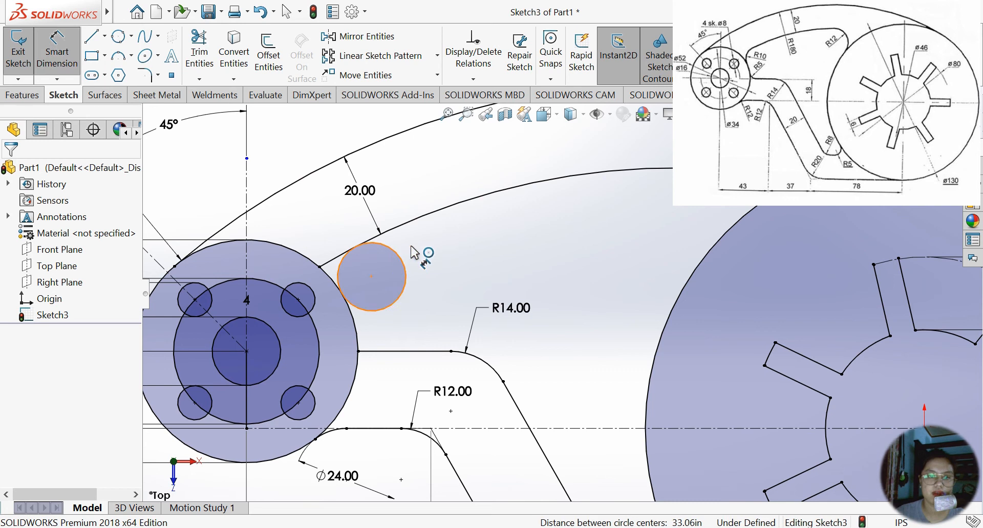
{"action": "left_click", "coordinate": [359, 279]}
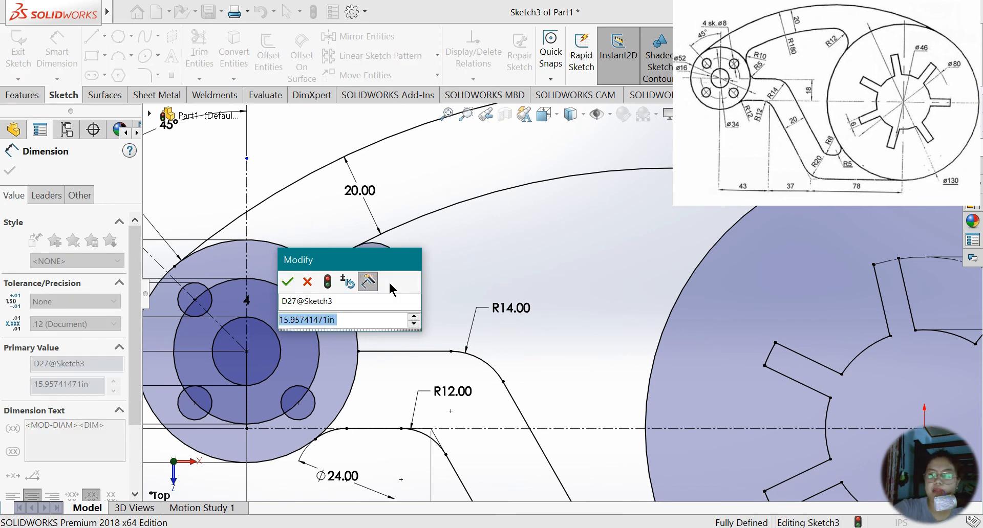
{"action": "type", "text": "20"}
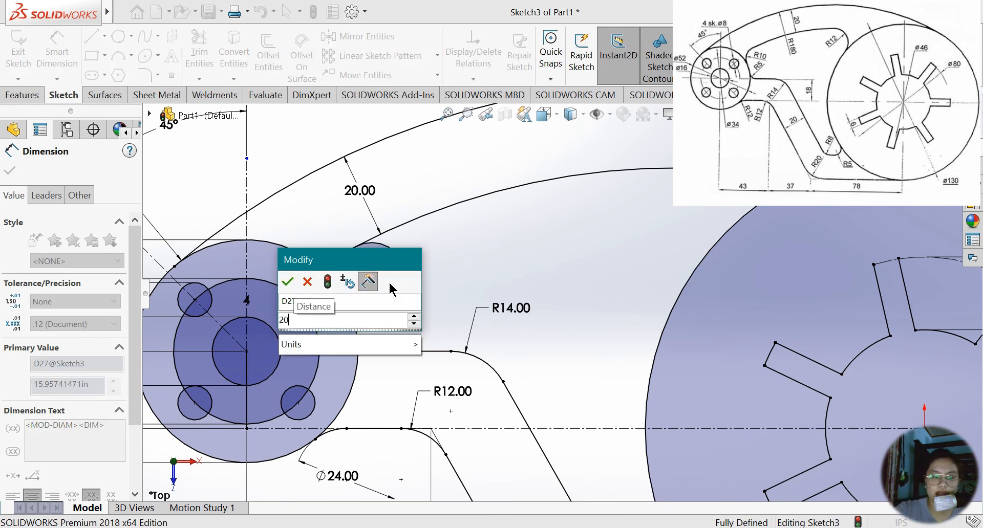
{"action": "left_click", "coordinate": [291, 283]}
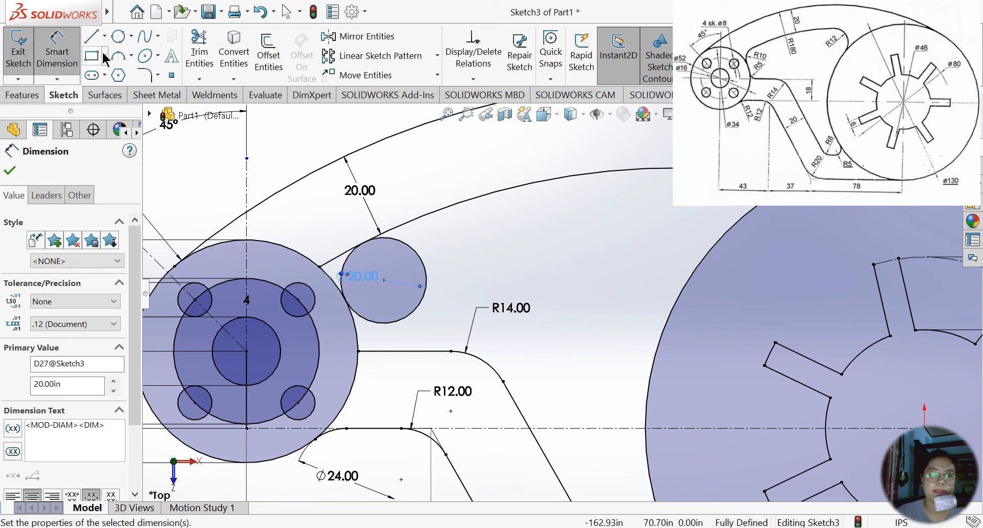
Trim the upper arm's leftover arc end and the 20 in circle's outer portion, leaving only the blend arc.
{"action": "left_click", "coordinate": [199, 51]}
{"action": "left_click", "coordinate": [337, 259]}
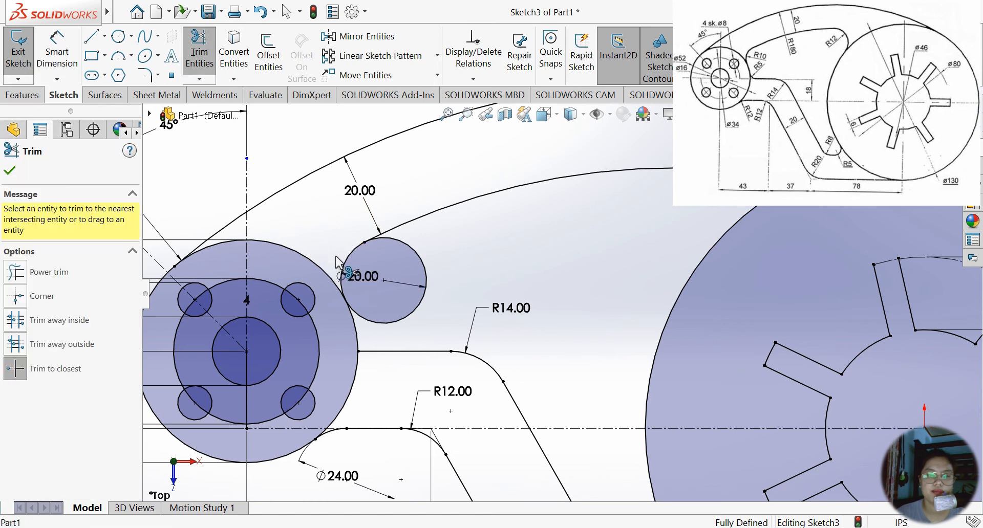
{"action": "left_click", "coordinate": [419, 260]}
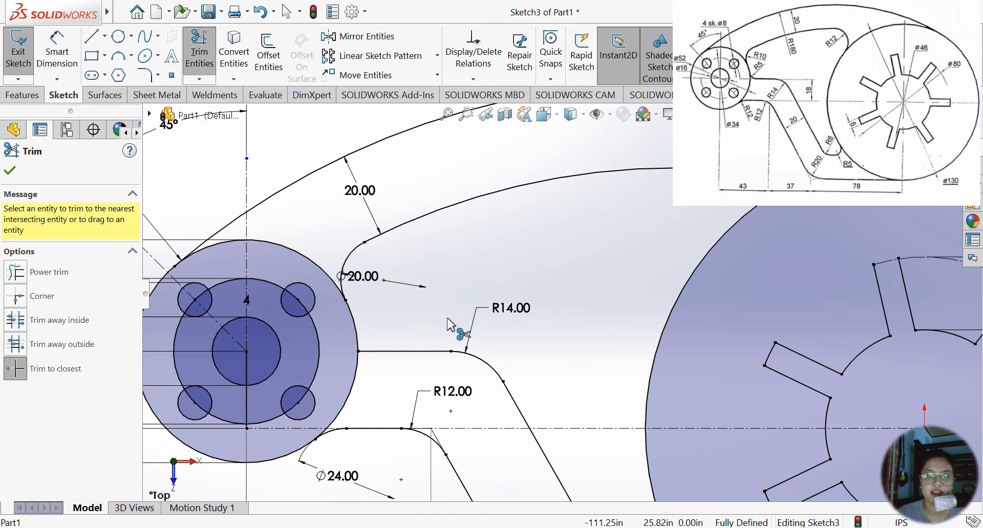
Sketch a perimeter circle about 10.2 in in radius, tangent to the top of the lower arm's upper horizontal line beside the hub.
{"action": "left_click", "coordinate": [131, 36]}
{"action": "left_click", "coordinate": [159, 75]}
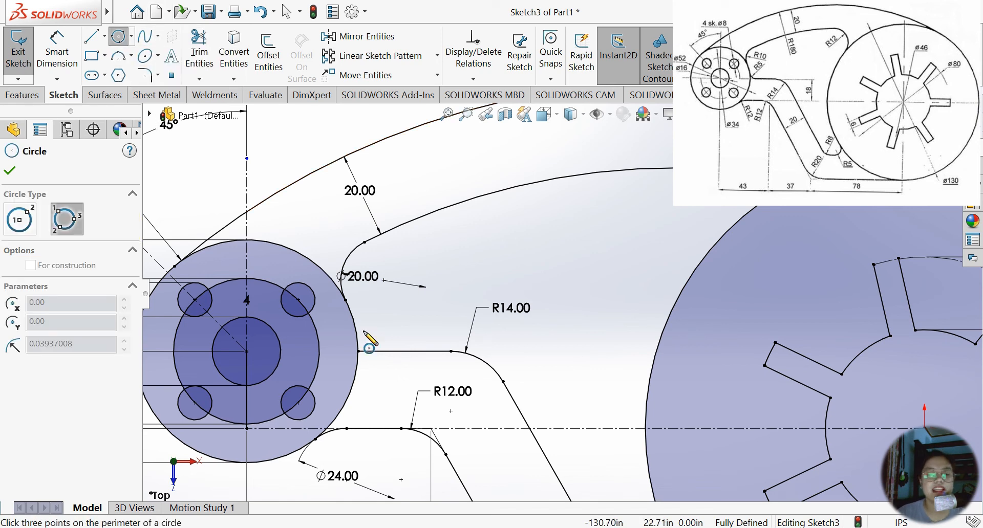
{"action": "left_click", "coordinate": [385, 351]}
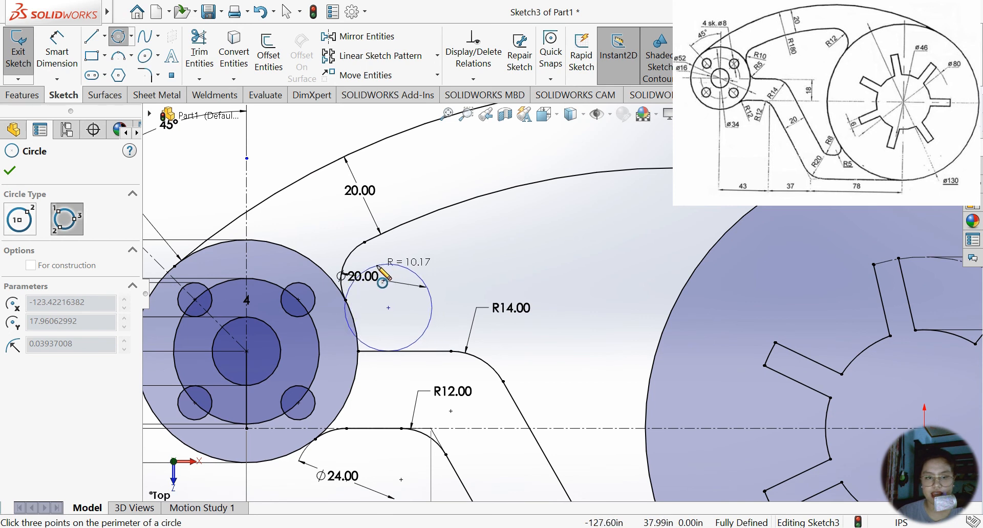
{"action": "left_click", "coordinate": [380, 269]}
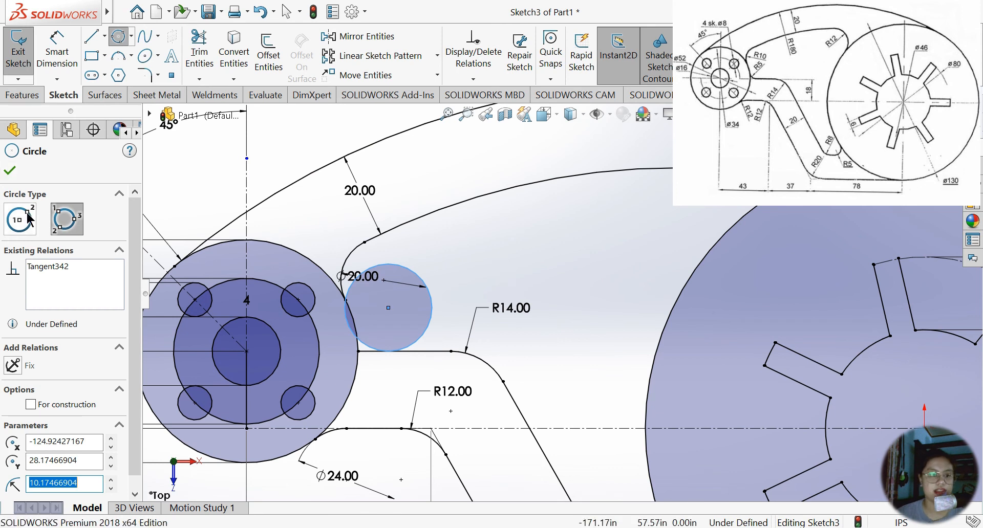
{"action": "key", "text": "Escape"}
Add a tangent relation between the circle above the lower arm and the hub's outer circle.
{"action": "left_click", "coordinate": [474, 79]}
{"action": "left_click", "coordinate": [492, 117]}
{"action": "left_click", "coordinate": [366, 346]}
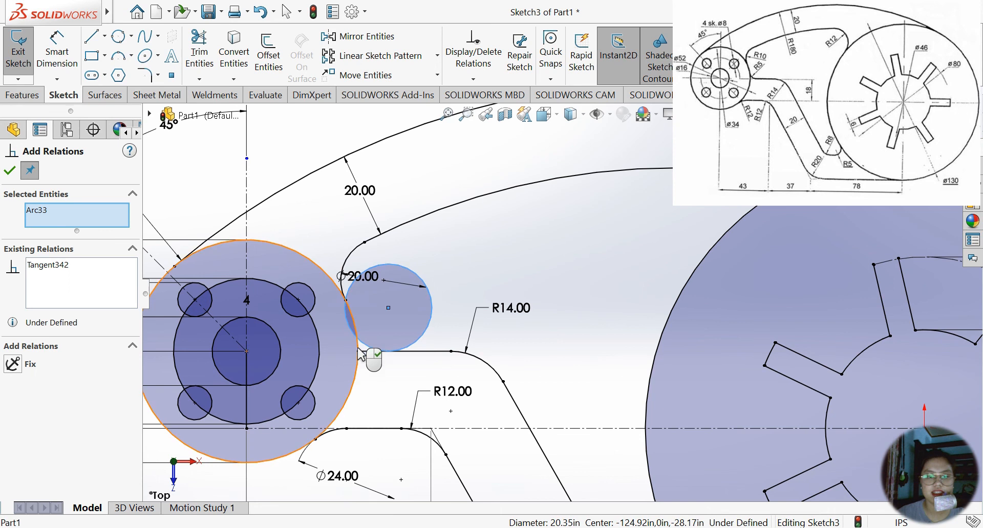
{"action": "left_click", "coordinate": [359, 353]}
{"action": "left_click", "coordinate": [11, 396]}
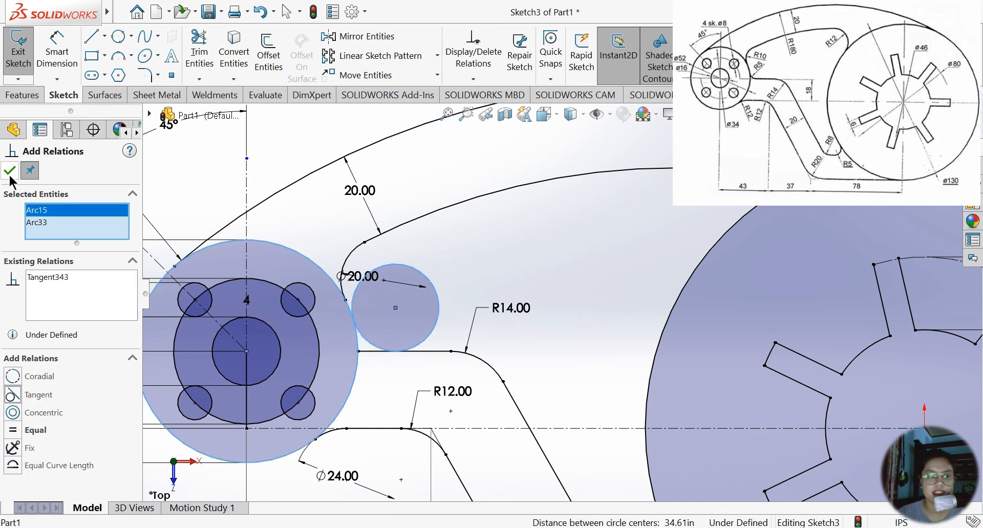
{"action": "left_click", "coordinate": [9, 171]}
Dimension the diameter of the circle above the lower arm as 10 in.
{"action": "left_click", "coordinate": [57, 52]}
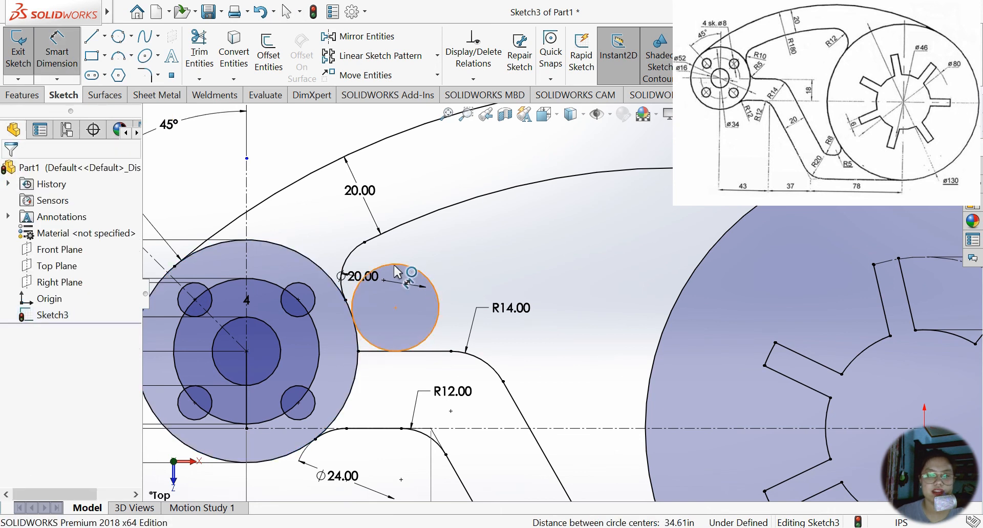
{"action": "left_click", "coordinate": [399, 270]}
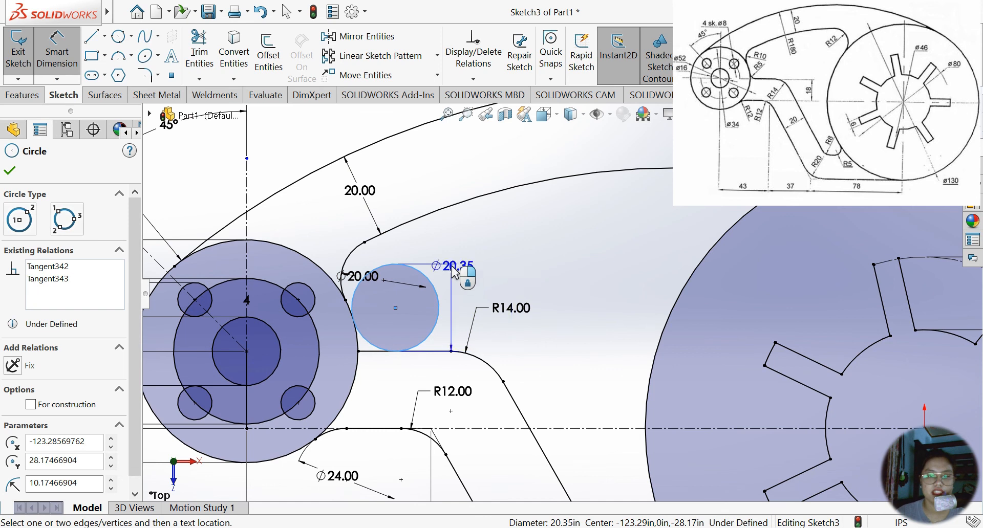
{"action": "left_click", "coordinate": [454, 273]}
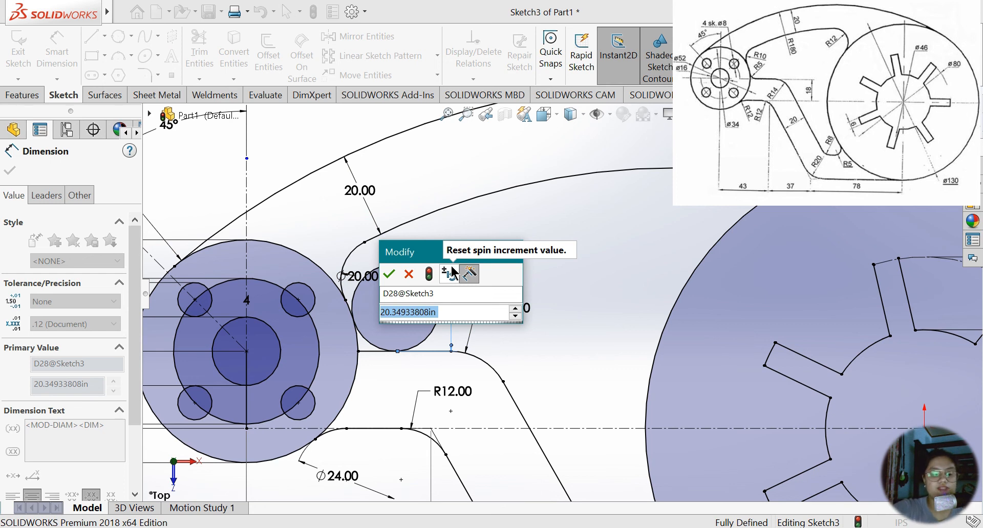
{"action": "type", "text": "10"}
{"action": "key", "text": "Return"}
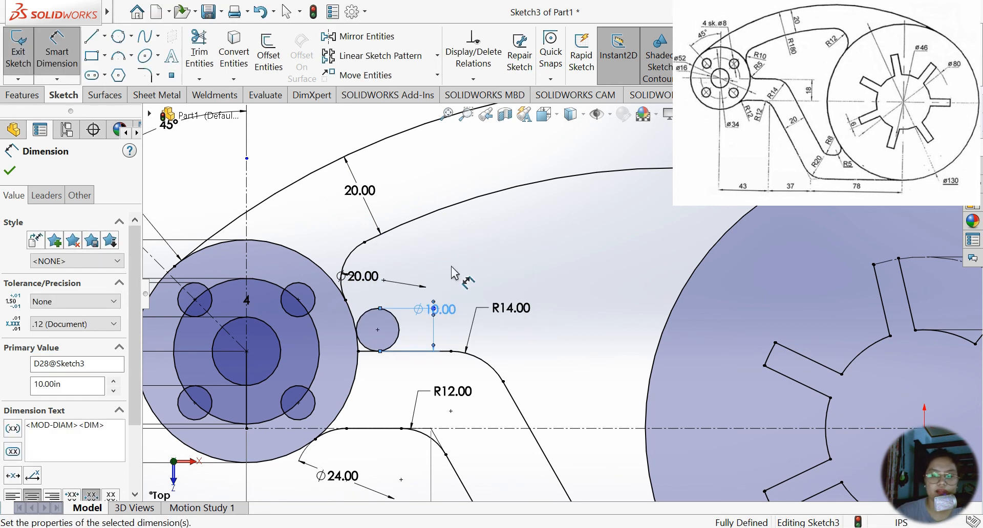
Trim the 10 in circle to its blend arc and remove the horizontal line stub between it and the hub.
{"action": "left_click", "coordinate": [199, 47]}
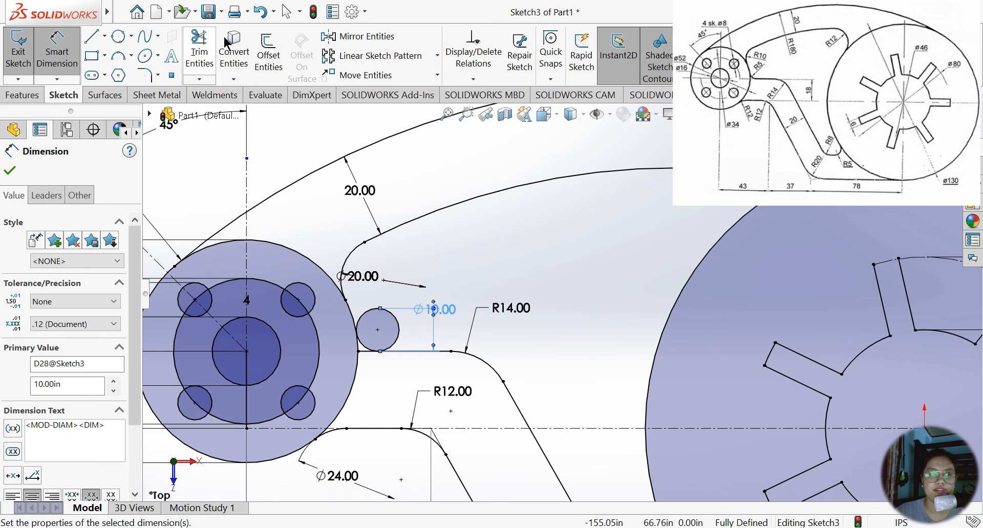
{"action": "left_click", "coordinate": [392, 321]}
{"action": "left_click", "coordinate": [367, 352]}
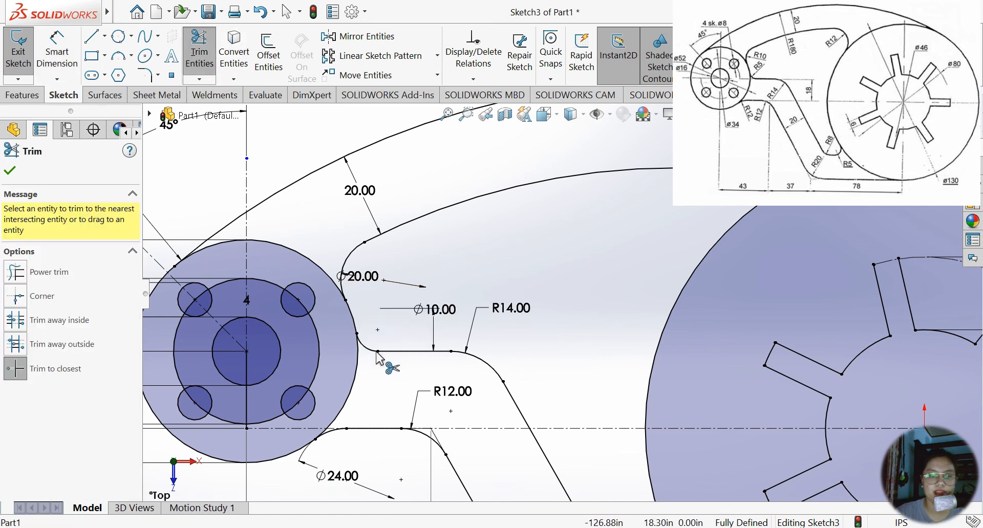
Sketch a perimeter circle about 9.6 in in radius, tangent to the underside of the upper arm's inner arc near the large disc.
{"action": "scroll", "coordinate": [855, 200], "scroll_direction": "down", "scroll_amount": 1}
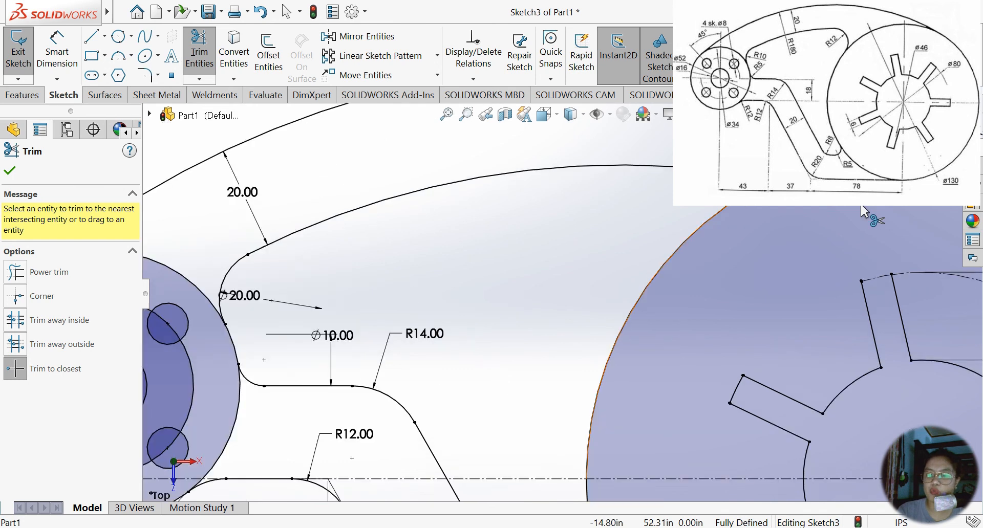
{"action": "scroll", "coordinate": [854, 200], "scroll_direction": "up", "scroll_amount": 1}
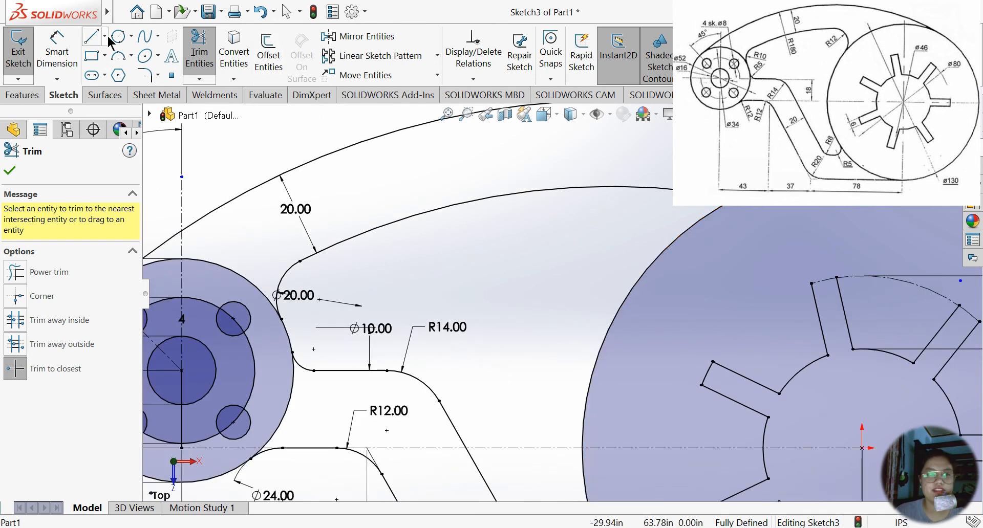
{"action": "left_click", "coordinate": [131, 36]}
{"action": "left_click", "coordinate": [154, 75]}
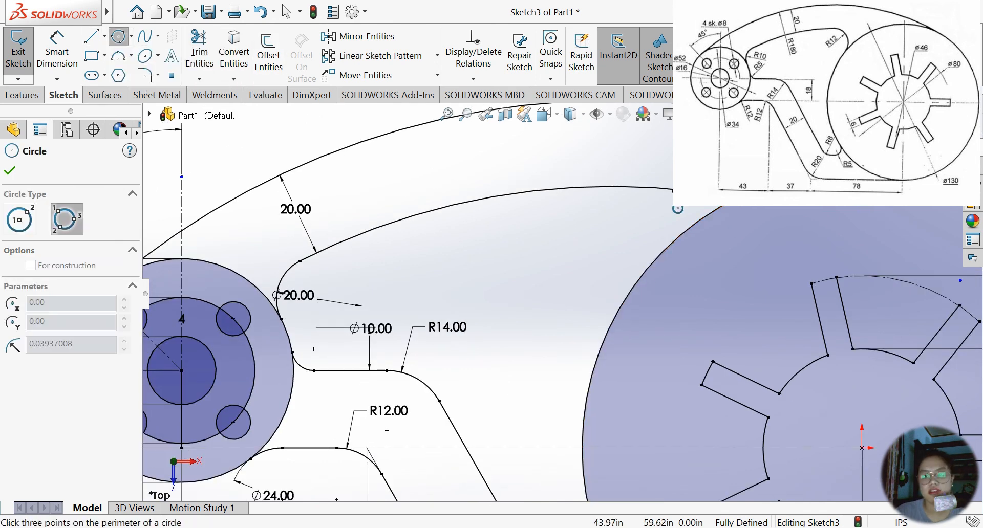
{"action": "left_click", "coordinate": [674, 192]}
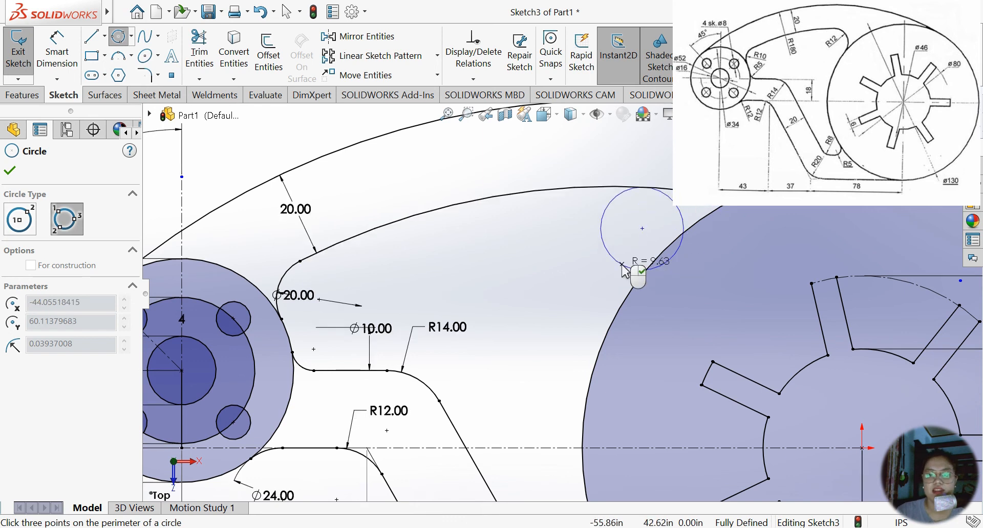
{"action": "left_click", "coordinate": [623, 265]}
{"action": "key", "text": "Escape"}
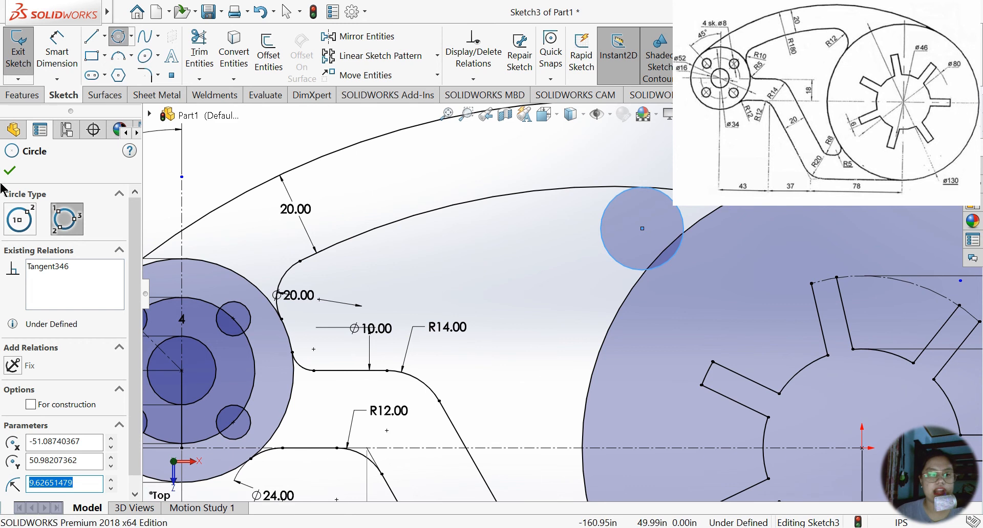
Add a tangent relation between the new circle under the upper arm and the large disc's outer circle.
{"action": "left_click", "coordinate": [484, 79]}
{"action": "left_click", "coordinate": [494, 116]}
{"action": "left_click", "coordinate": [604, 215]}
{"action": "left_click", "coordinate": [625, 299]}
{"action": "left_click", "coordinate": [482, 80]}
{"action": "left_click", "coordinate": [602, 238]}
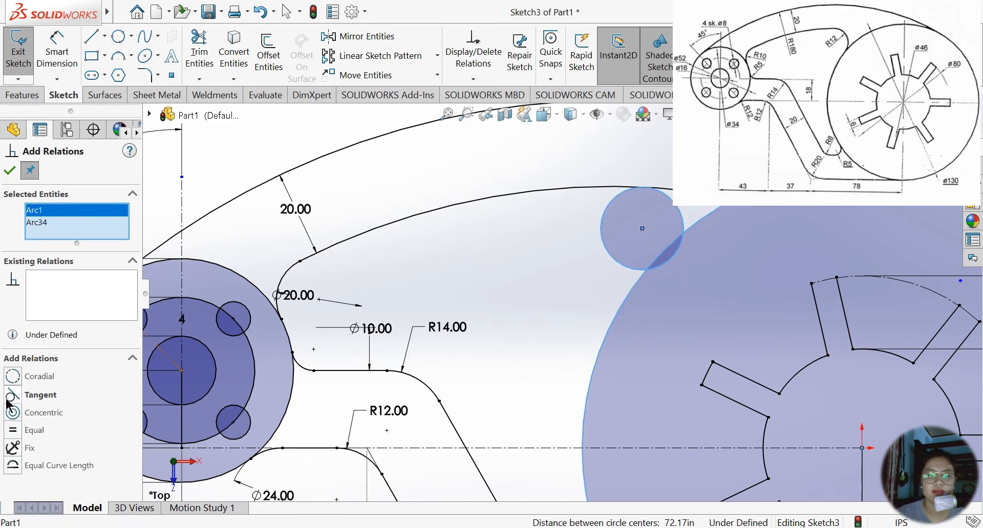
{"action": "left_click", "coordinate": [11, 396]}
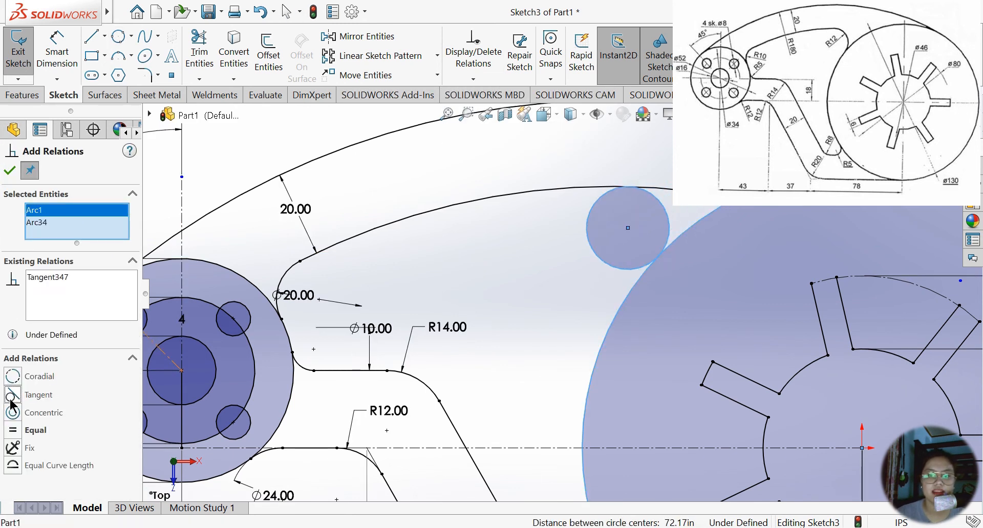
Dimension the diameter of the circle under the upper arm, beside the large disc, as 24 in.
{"action": "left_click", "coordinate": [9, 171]}
{"action": "left_click", "coordinate": [57, 51]}
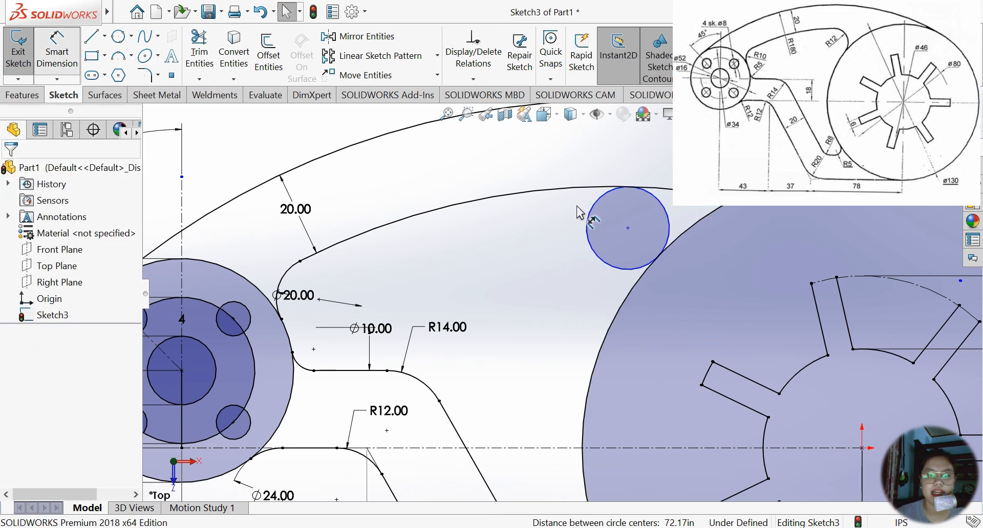
{"action": "left_click", "coordinate": [627, 221]}
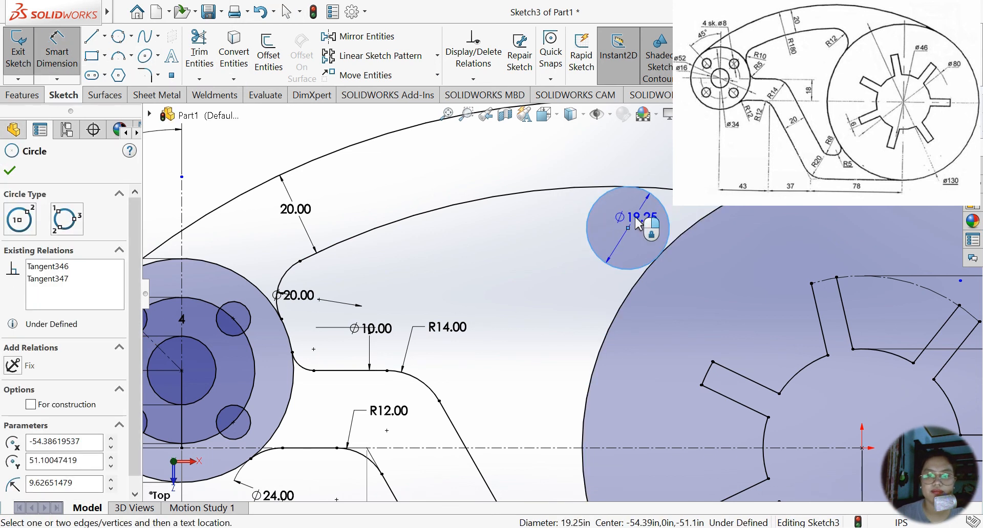
{"action": "left_click", "coordinate": [636, 222]}
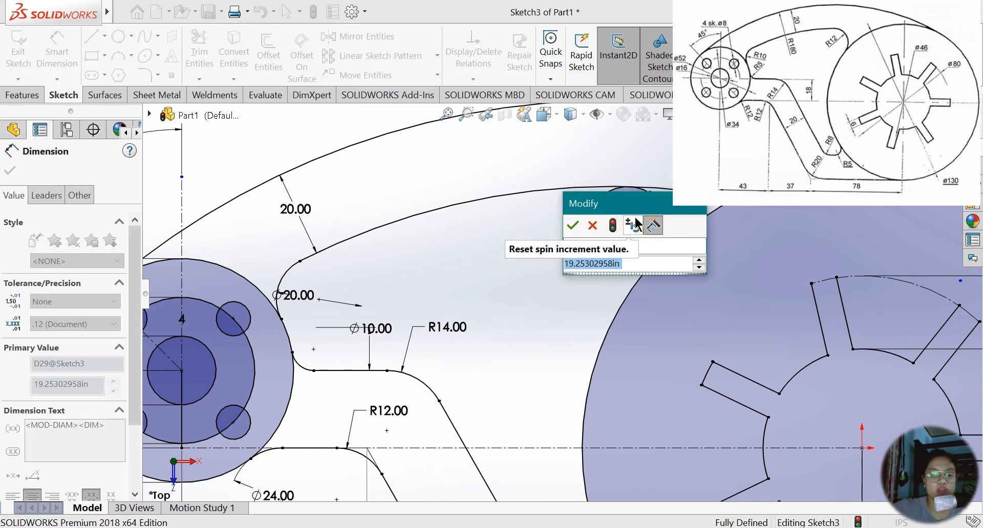
{"action": "type", "text": "24"}
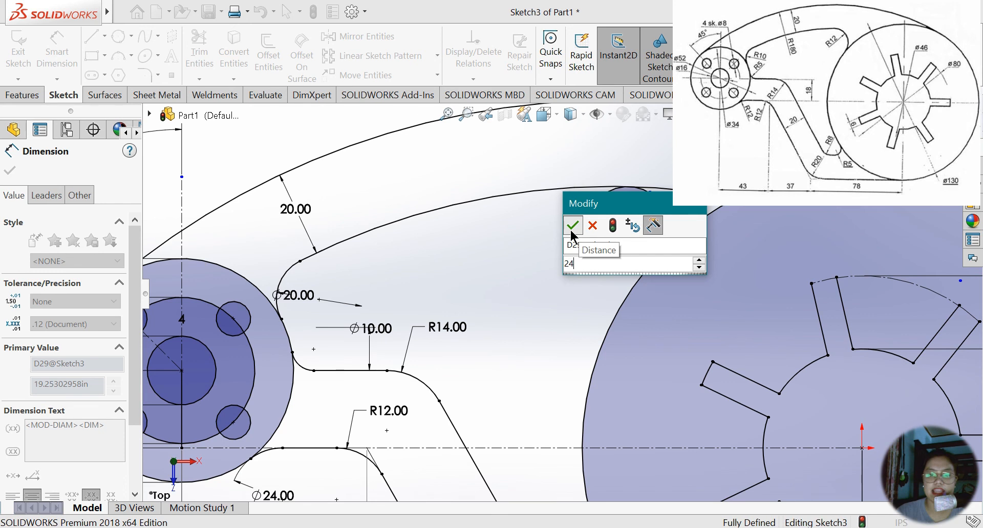
{"action": "left_click", "coordinate": [572, 231]}
Trim the 24 in circle to its blend arc and remove the upper arm's inner arc beyond the tangent point.
{"action": "left_click", "coordinate": [198, 50]}
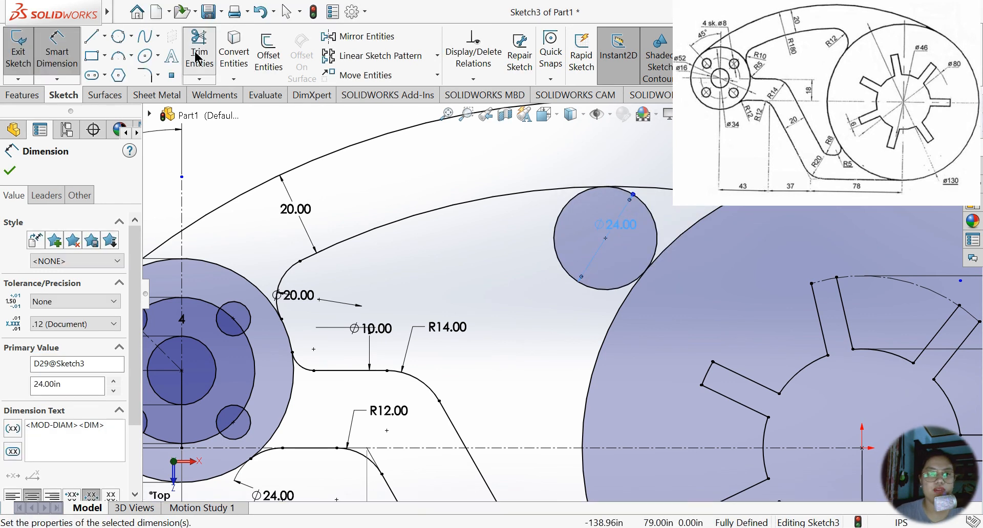
{"action": "left_click", "coordinate": [556, 231]}
{"action": "left_click", "coordinate": [667, 189]}
{"action": "scroll", "coordinate": [763, 299], "scroll_direction": "down", "scroll_amount": 3}
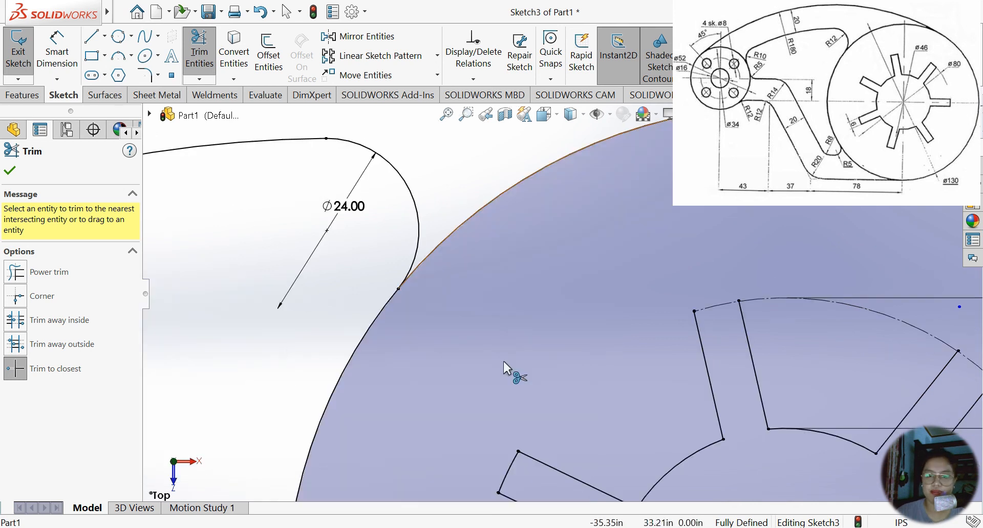
Sketch a perimeter circle about 6.86 in in radius, tangent to the short horizontal line between the lower arm's R8 fillet and the large disc.
{"action": "scroll", "coordinate": [505, 368], "scroll_direction": "up", "scroll_amount": 5}
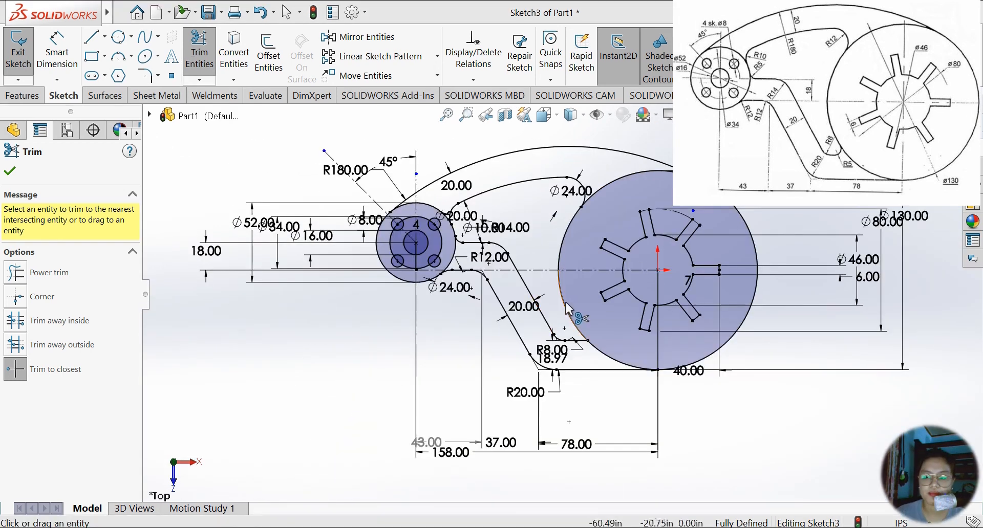
{"action": "left_click", "coordinate": [103, 36]}
{"action": "left_click", "coordinate": [133, 37]}
{"action": "left_click", "coordinate": [131, 38]}
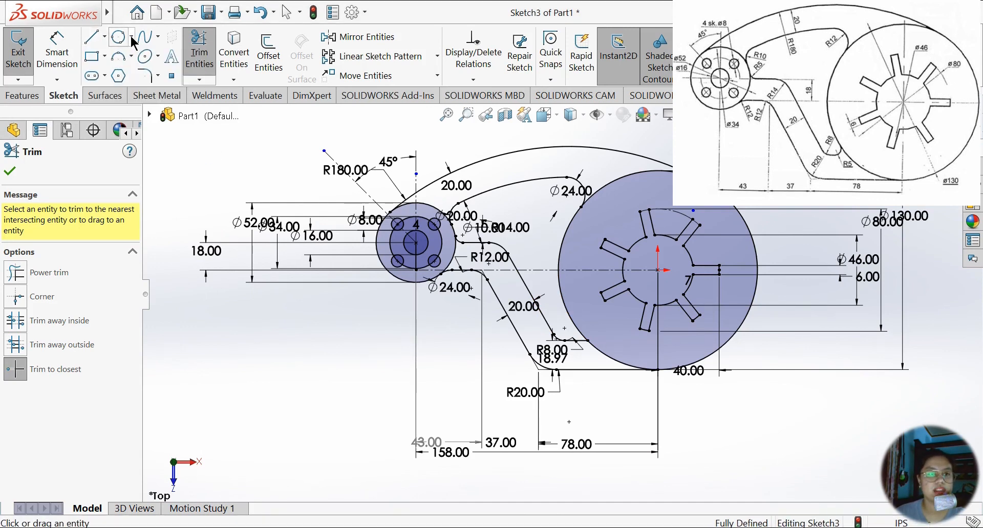
{"action": "left_click", "coordinate": [131, 37]}
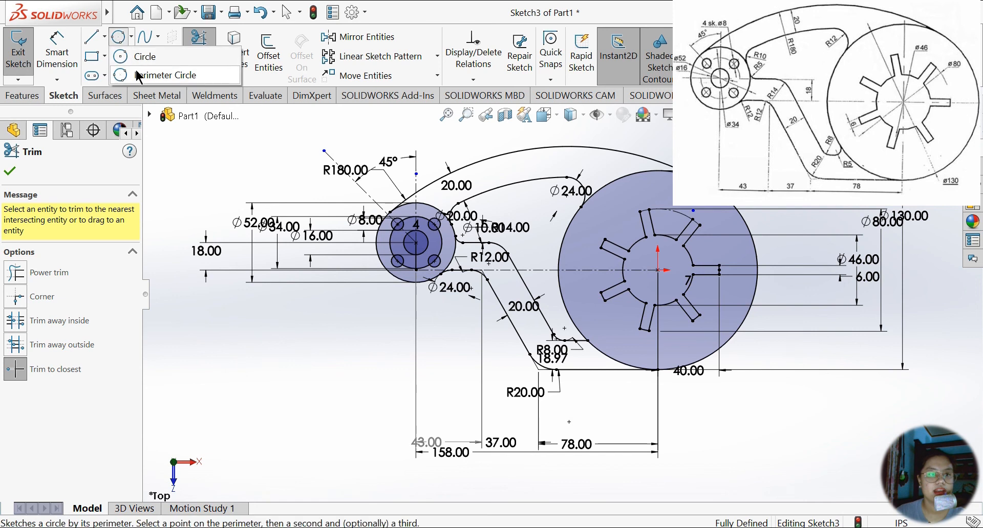
{"action": "left_click", "coordinate": [148, 75]}
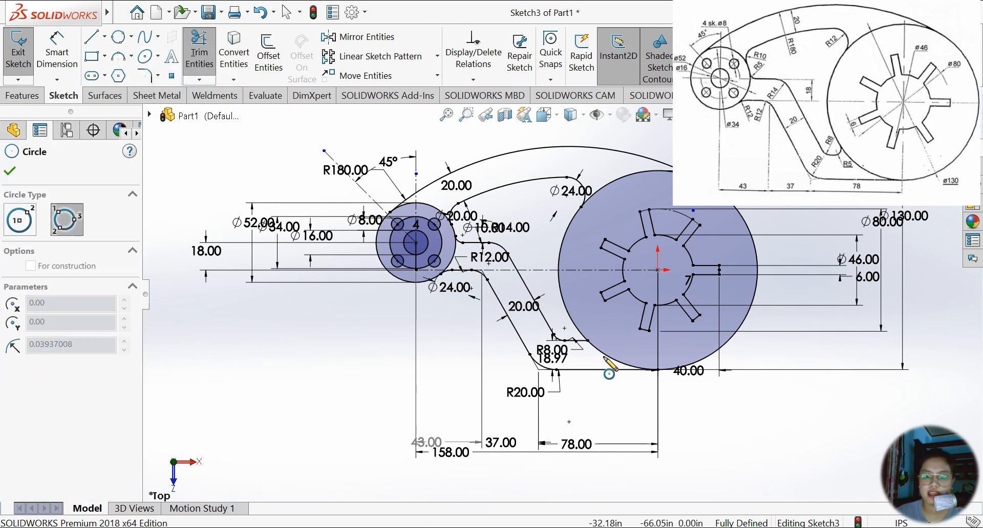
{"action": "scroll", "coordinate": [599, 353], "scroll_direction": "up", "scroll_amount": 1}
{"action": "scroll", "coordinate": [599, 355], "scroll_direction": "down", "scroll_amount": 2}
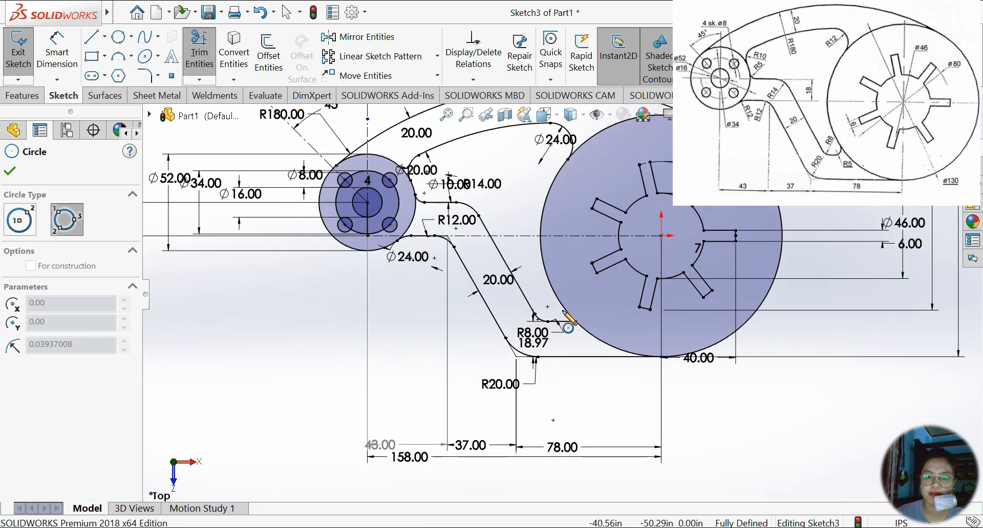
{"action": "scroll", "coordinate": [564, 314], "scroll_direction": "down", "scroll_amount": 3}
{"action": "scroll", "coordinate": [545, 316], "scroll_direction": "down", "scroll_amount": 1}
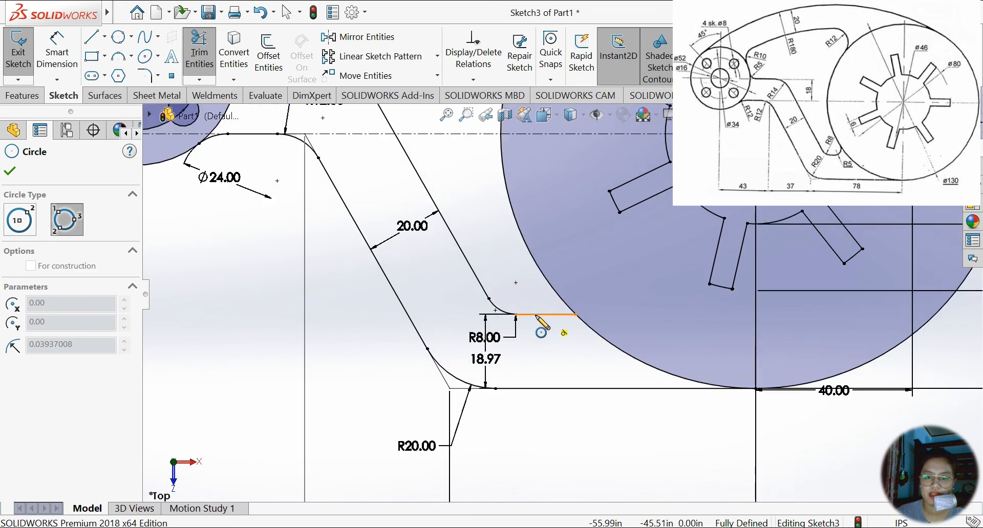
{"action": "left_click", "coordinate": [525, 314]}
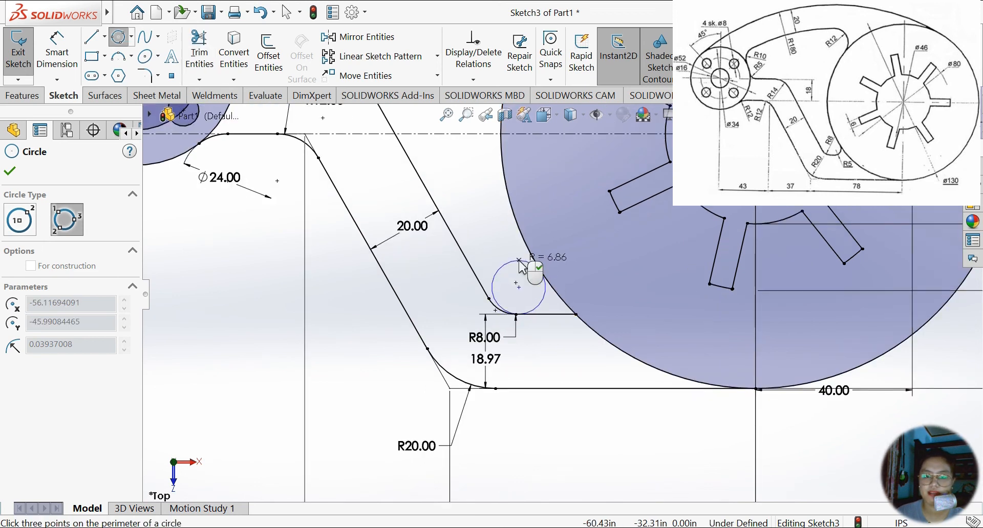
{"action": "left_click", "coordinate": [520, 262]}
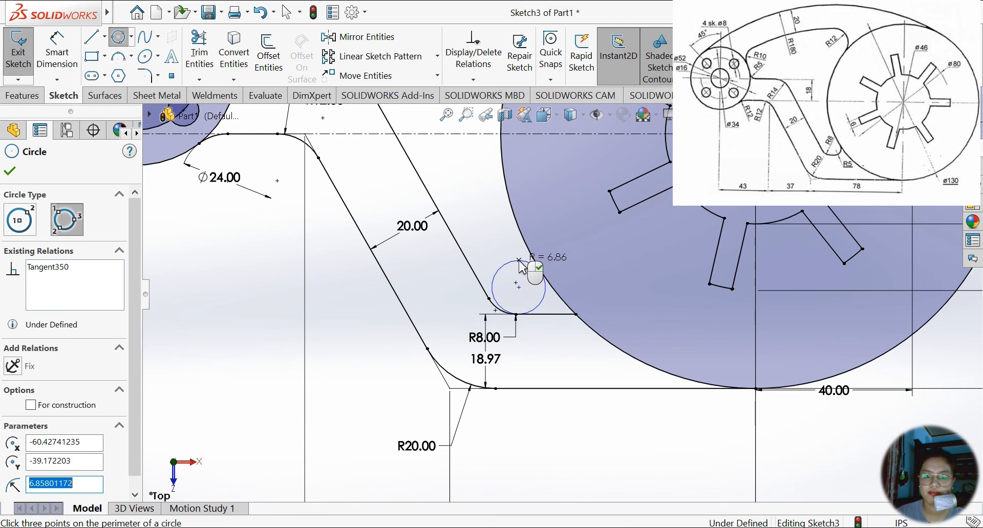
{"action": "left_click", "coordinate": [9, 171]}
Add a tangent relation between the new circle at the lower arm and the large disc's outer circle.
{"action": "left_click", "coordinate": [480, 81]}
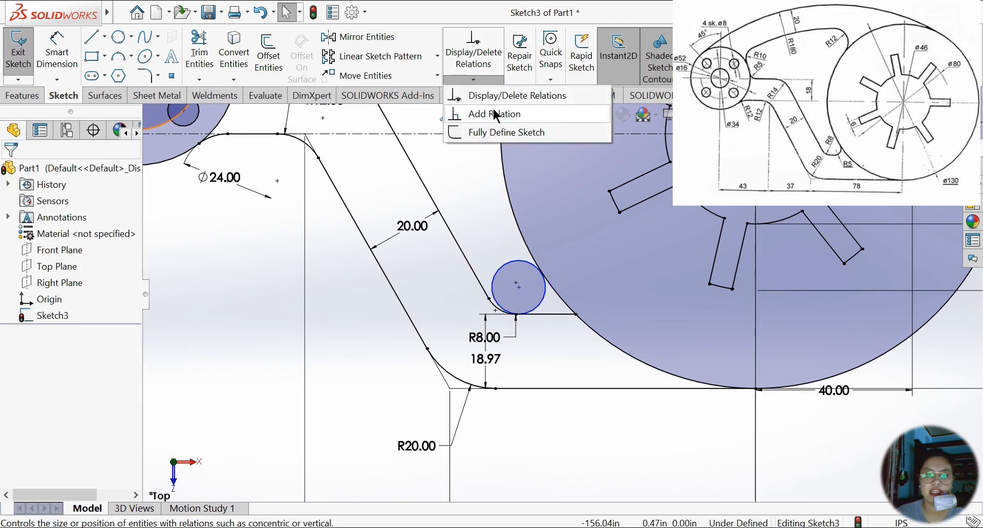
{"action": "left_click", "coordinate": [481, 114]}
{"action": "left_click", "coordinate": [522, 262]}
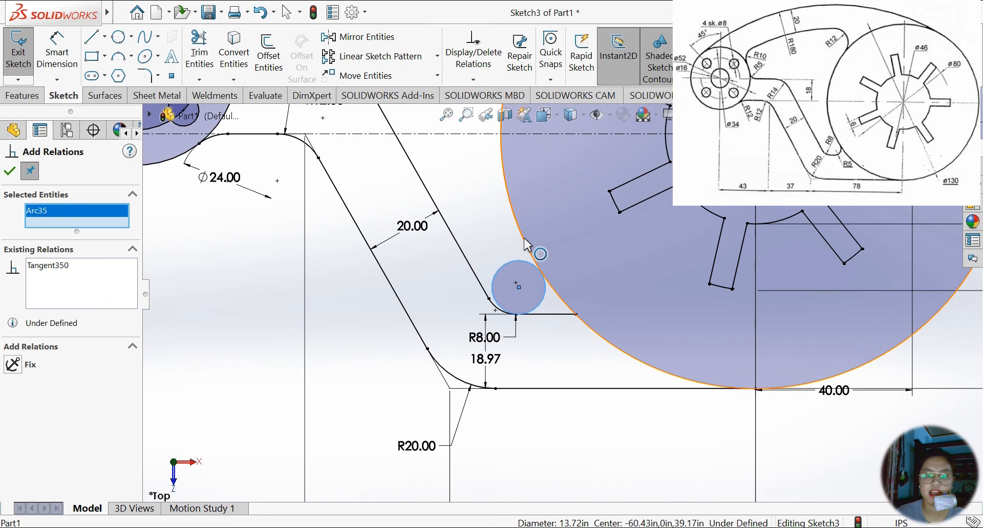
{"action": "left_click", "coordinate": [524, 247]}
{"action": "left_click", "coordinate": [15, 396]}
{"action": "left_click", "coordinate": [9, 172]}
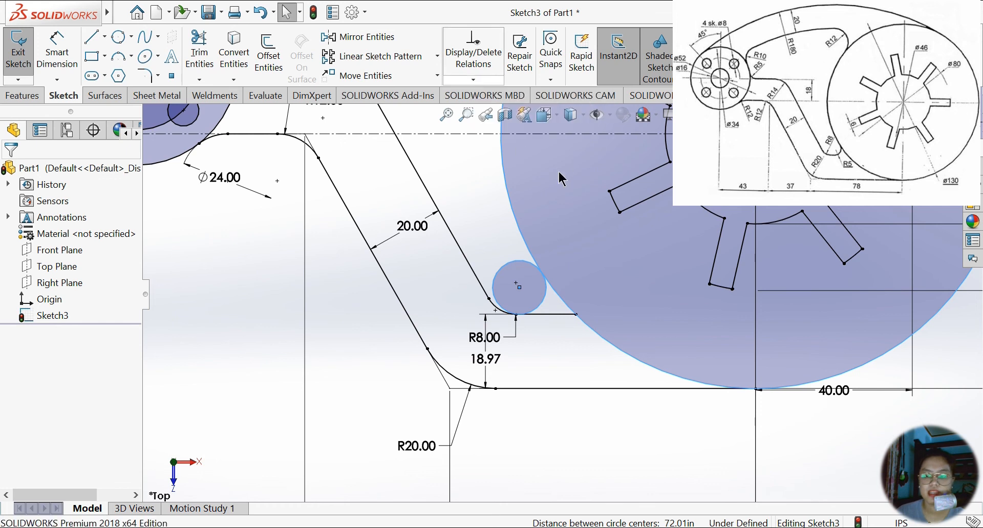
Dimension the diameter of the circle between the lower arm and the large disc as 10 in.
{"action": "left_click", "coordinate": [77, 55]}
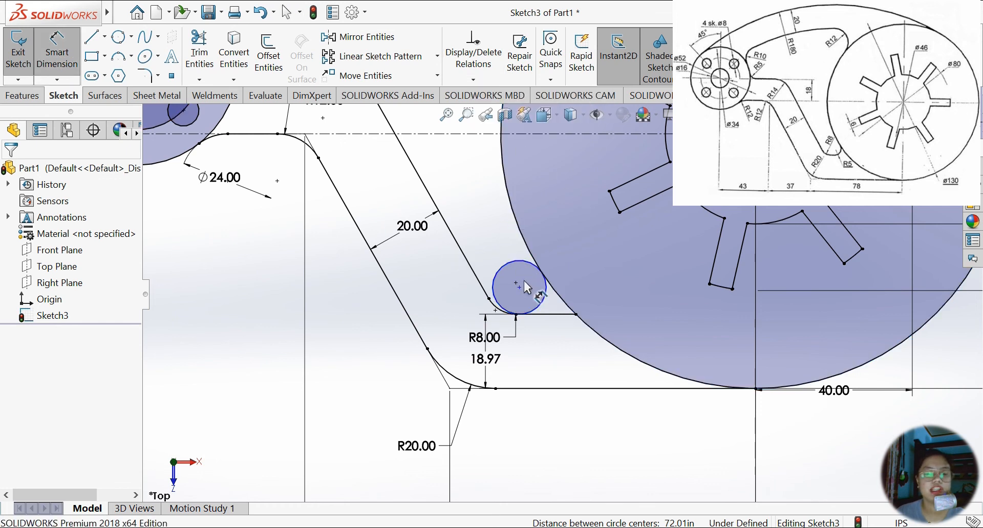
{"action": "left_click", "coordinate": [517, 266]}
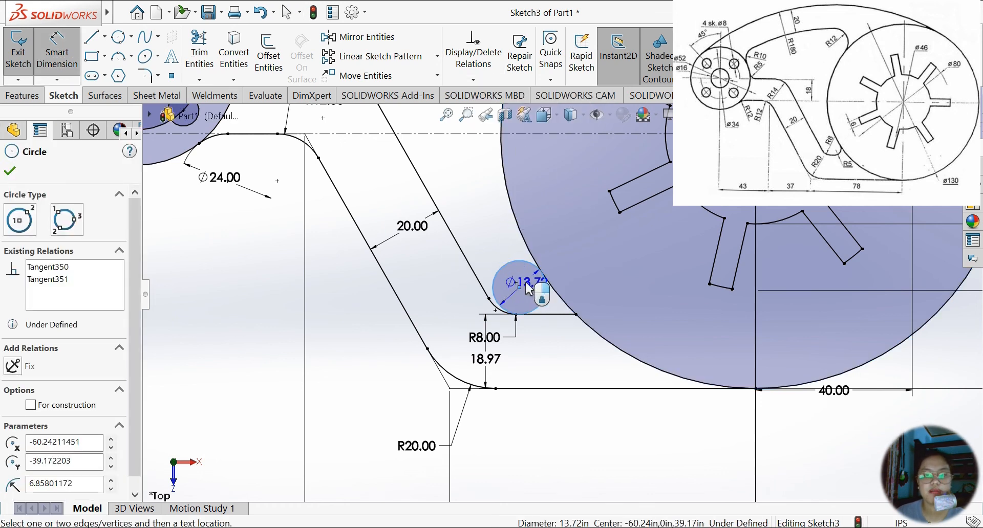
{"action": "left_click", "coordinate": [528, 288]}
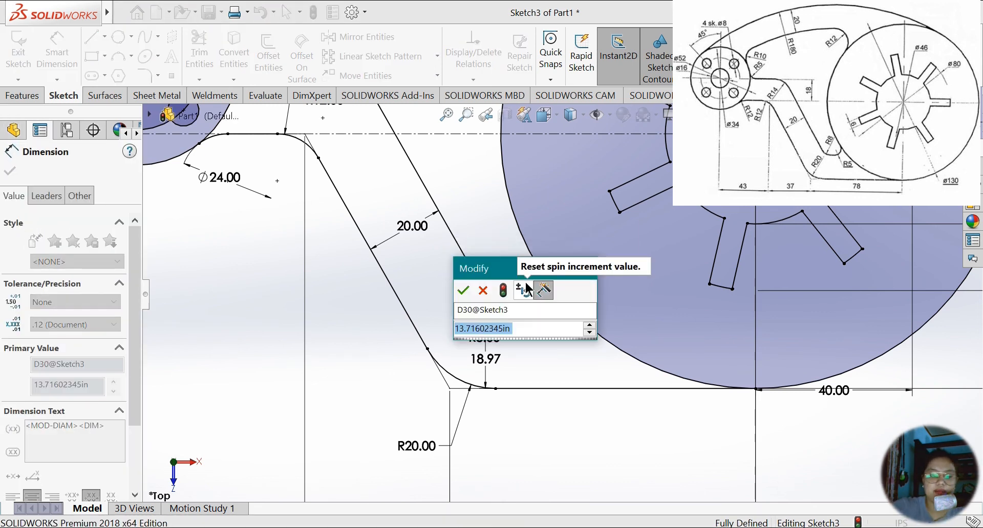
{"action": "type", "text": "16"}
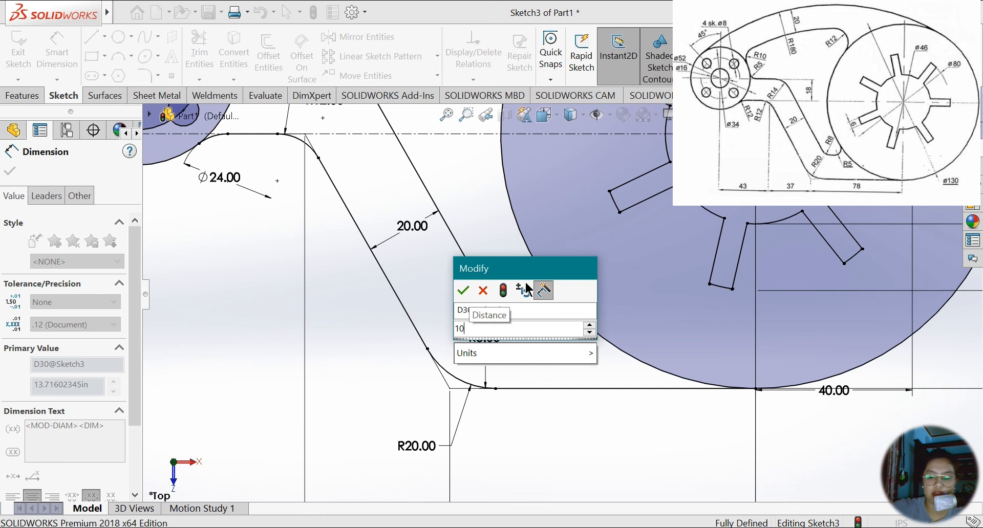
{"action": "key", "text": "Return"}
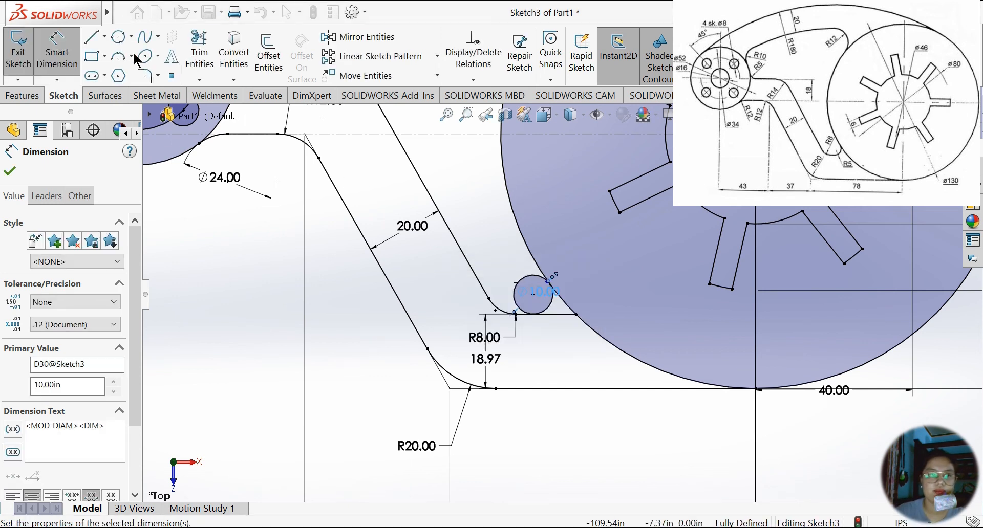
Trim the 10 in circle beside the large disc to its blend arc and remove the leftover horizontal line stub.
{"action": "left_click", "coordinate": [202, 57]}
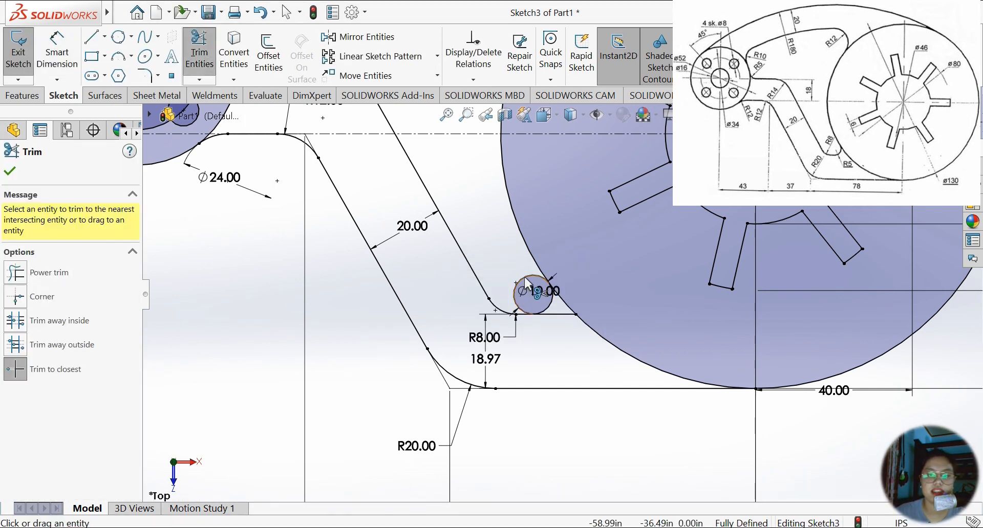
{"action": "left_click", "coordinate": [528, 277]}
{"action": "left_click", "coordinate": [562, 316]}
{"action": "scroll", "coordinate": [501, 330], "scroll_direction": "up", "scroll_amount": 3}
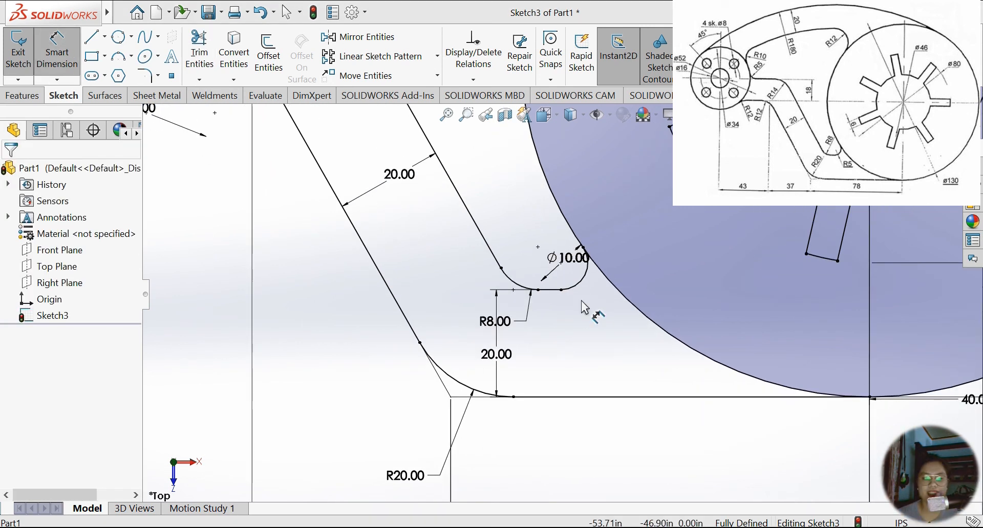
{"action": "scroll", "coordinate": [586, 307], "scroll_direction": "up", "scroll_amount": 2}
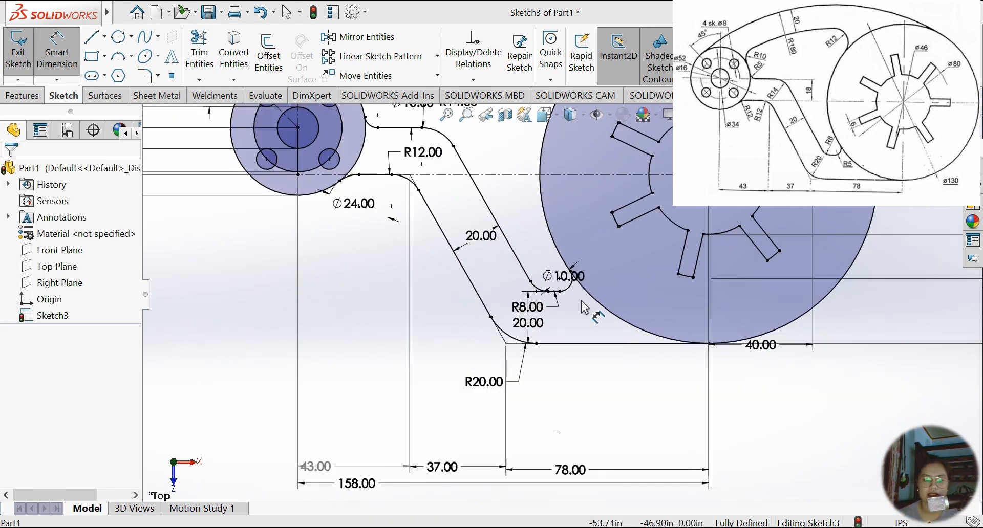
{"action": "scroll", "coordinate": [582, 300], "scroll_direction": "up", "scroll_amount": 2}
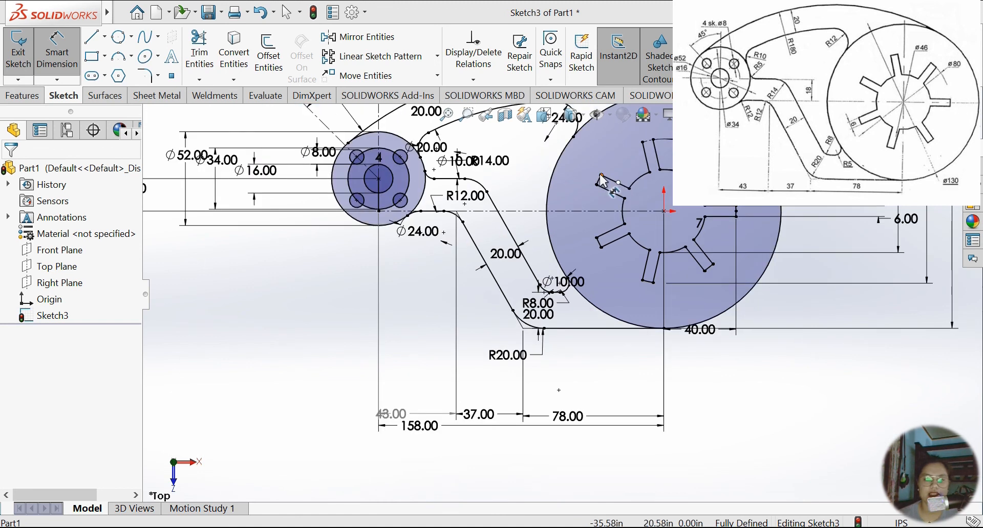
{"action": "scroll", "coordinate": [562, 293], "scroll_direction": "up", "scroll_amount": 2}
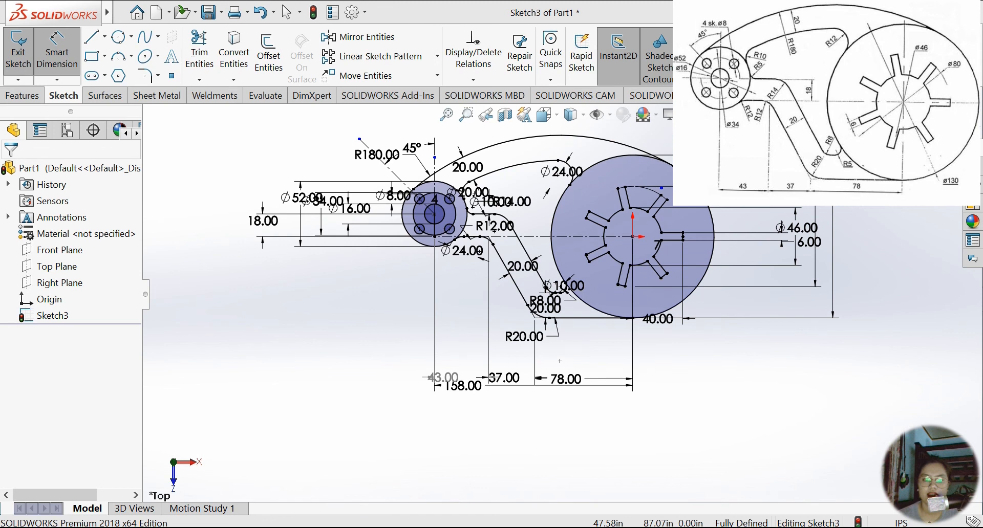
{"action": "scroll", "coordinate": [692, 127], "scroll_direction": "down", "scroll_amount": 1}
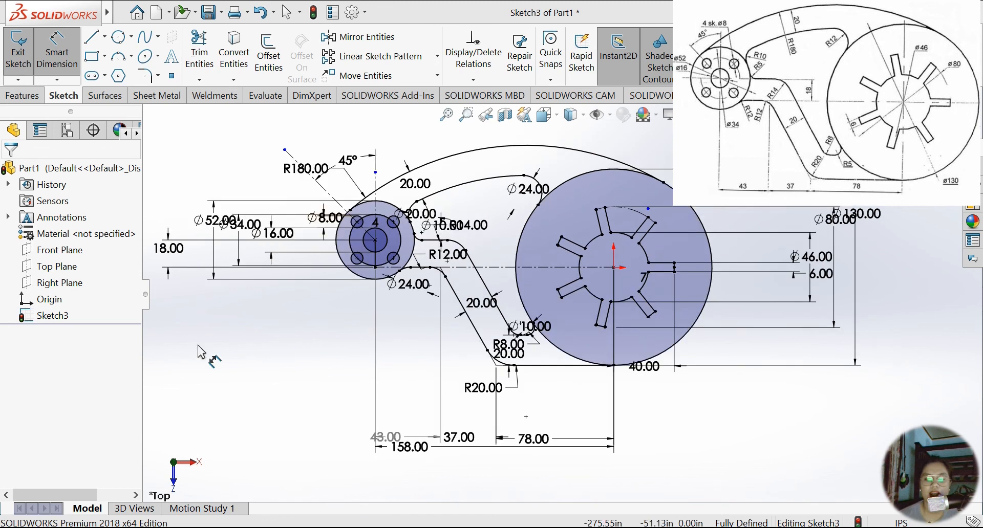